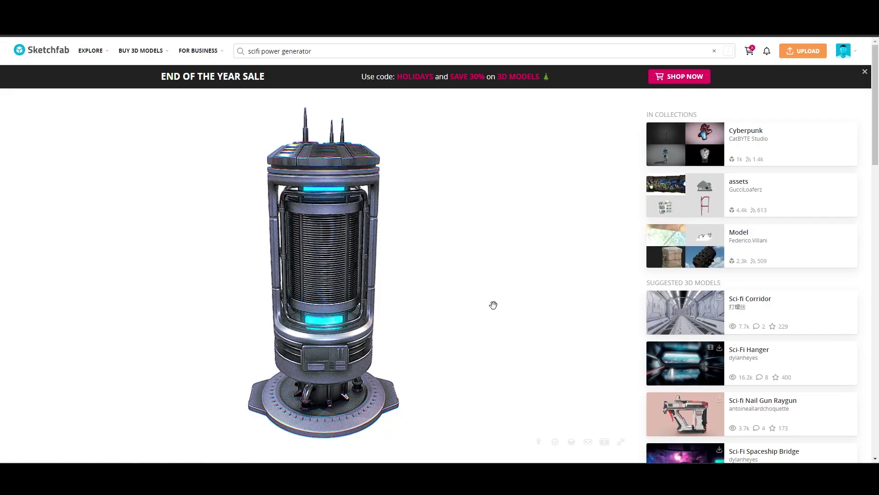
Download the Sketchfab Sci-fi Power generator model as fbx, then close the Download dialog
scroll(644, 342, "down", 1)
scroll(643, 341, "down", 4)
left_click(48, 345)
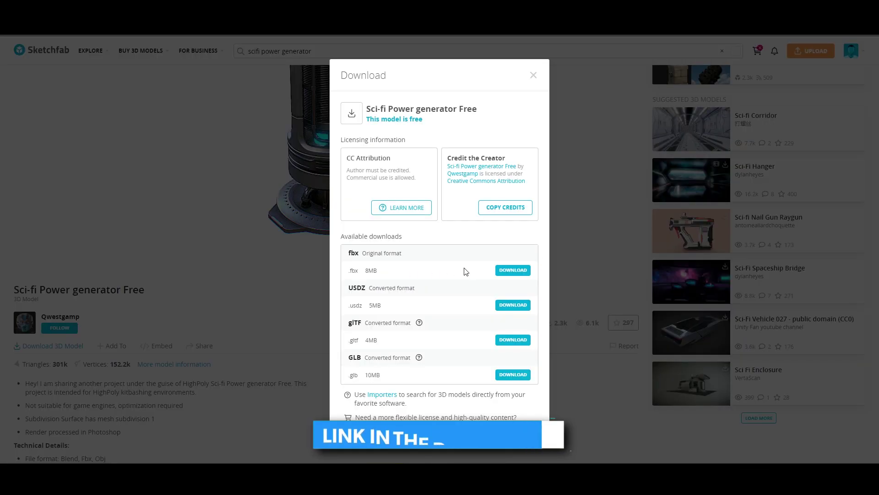
left_click(523, 271)
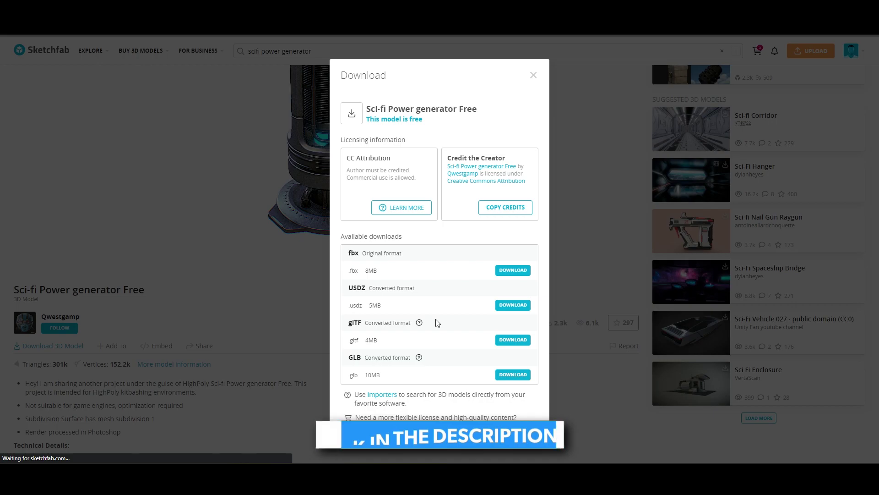
scroll(428, 354, "down", 1)
scroll(428, 354, "up", 1)
left_click(535, 74)
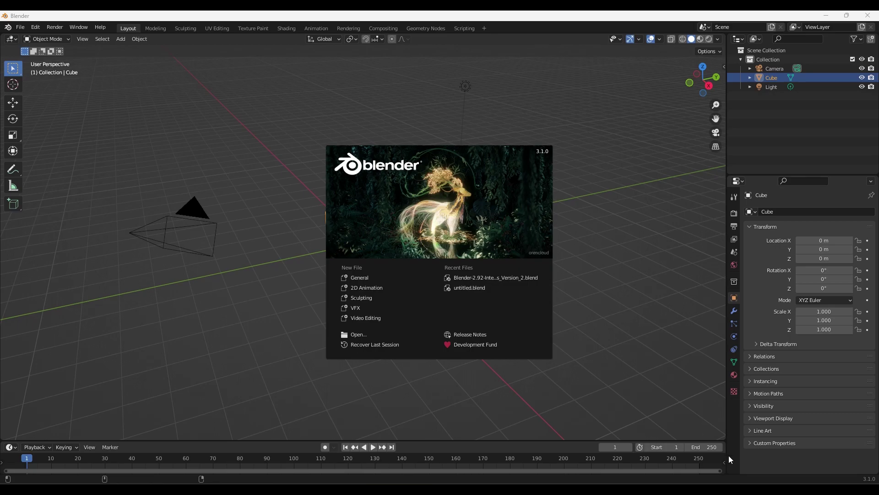
Delete Blender's default cube and import Generator.fbx from the project's source folder
left_click(676, 235)
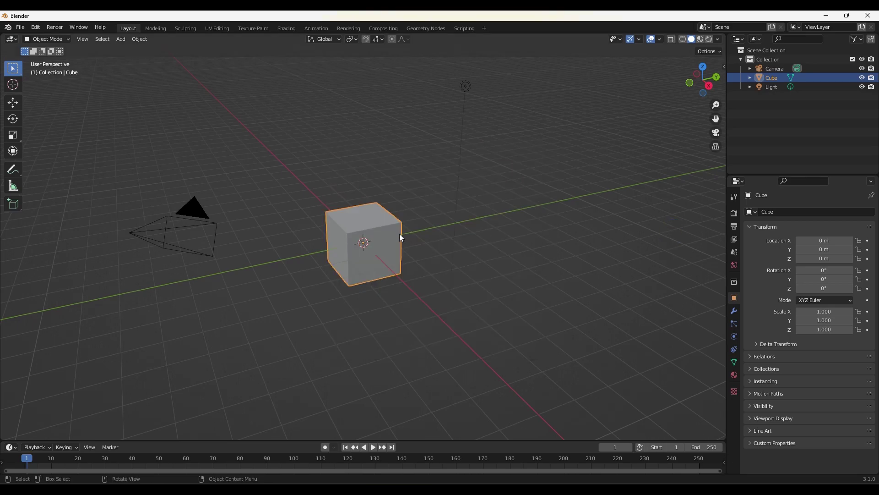
key("Delete")
left_click(22, 28)
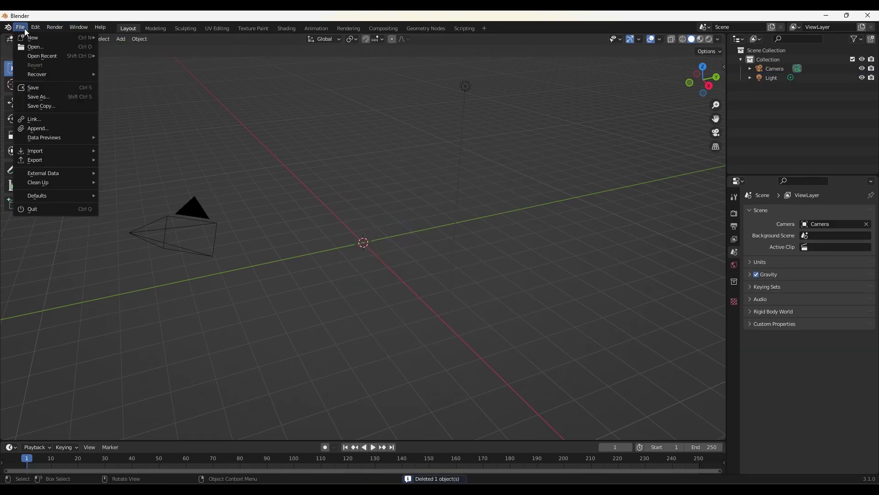
mouse_move(76, 159)
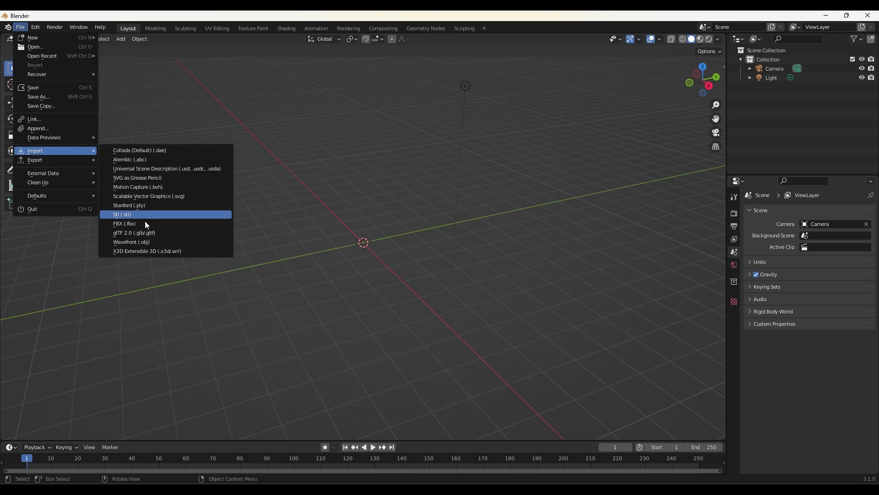
left_click(144, 222)
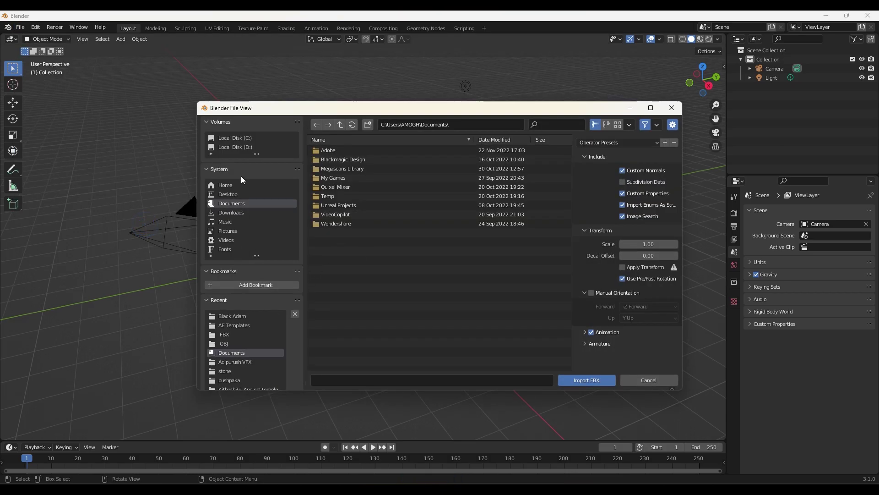
left_click(235, 147)
double_click(336, 168)
double_click(337, 169)
double_click(337, 151)
left_click(337, 151)
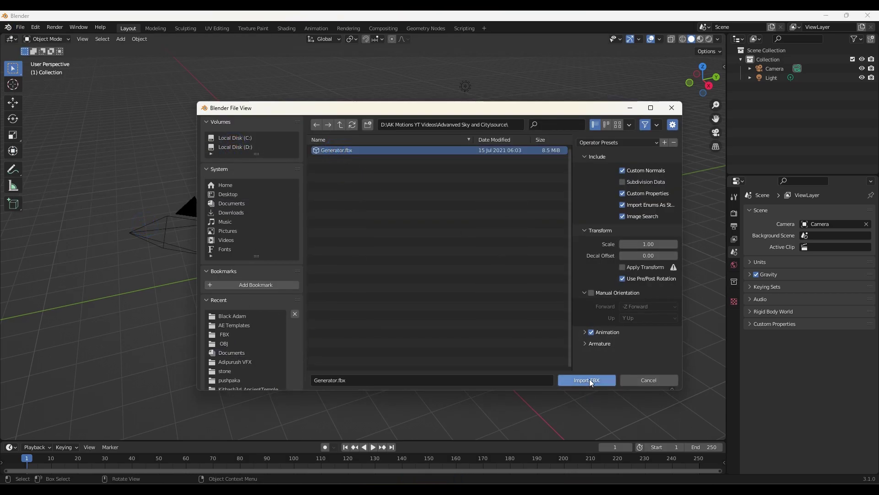
left_click(596, 380)
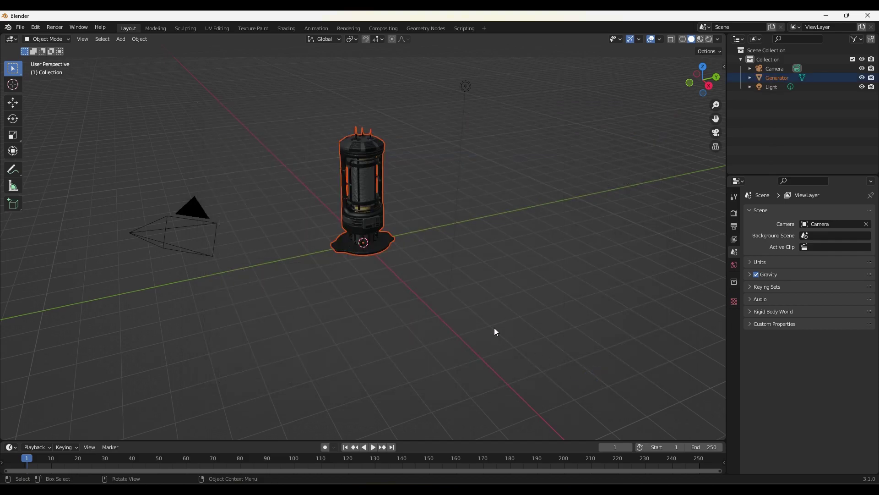
Export the Generator model as a Wavefront OBJ named piller into the AK Motions YT Videos folder
scroll(431, 211, "up", 5)
scroll(447, 223, "down", 2)
left_click(470, 290)
scroll(449, 257, "down", 2)
left_click(380, 246)
left_click(20, 27)
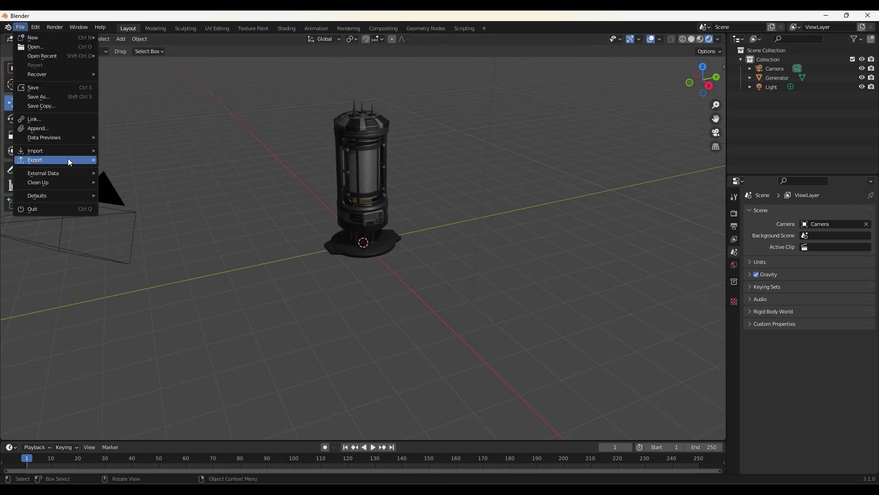
mouse_move(69, 160)
left_click(131, 159)
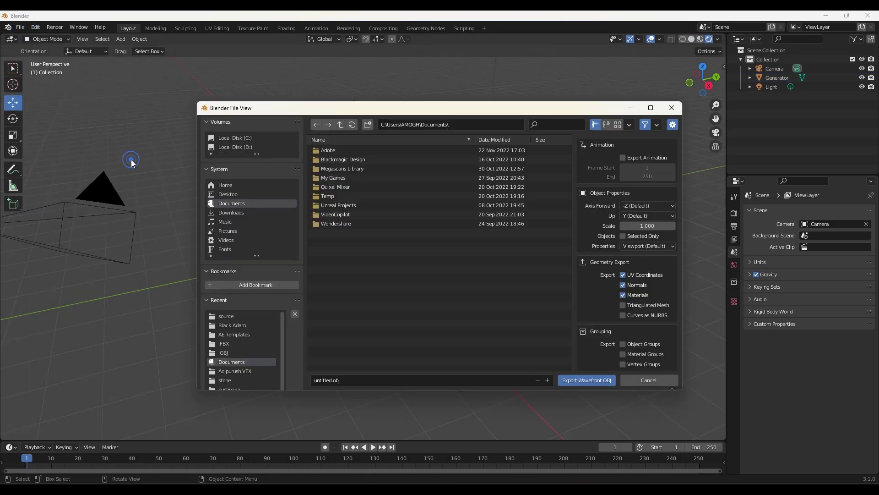
left_click(342, 159)
double_click(342, 159)
left_click(364, 380)
left_click(596, 381)
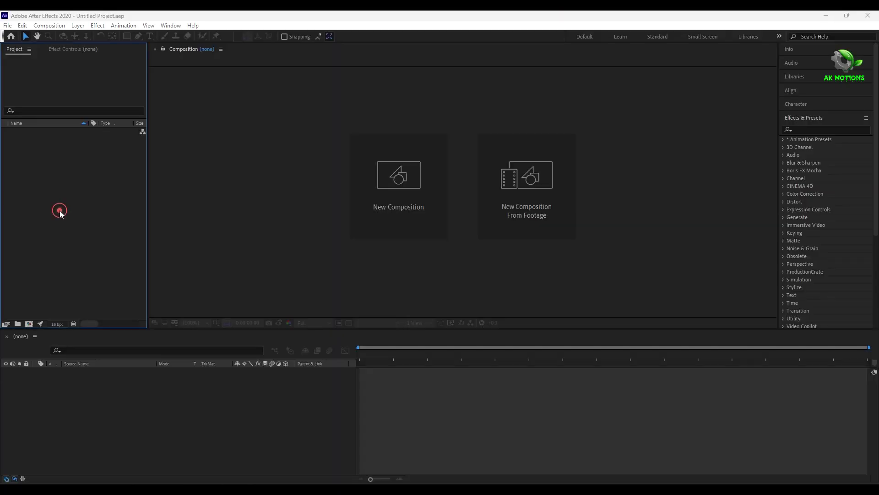
Import the pexels-mart-production-7317044 tower clip and create a composition from it
double_click(59, 210)
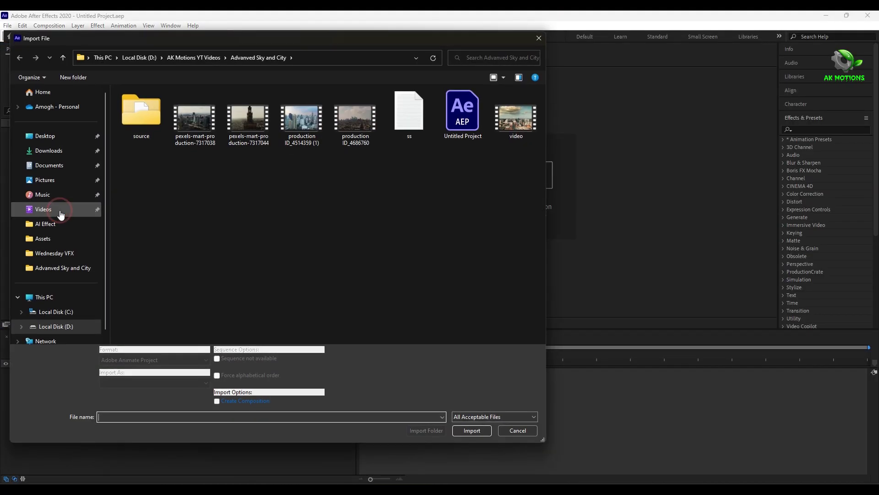
left_click(259, 125)
left_click(485, 424)
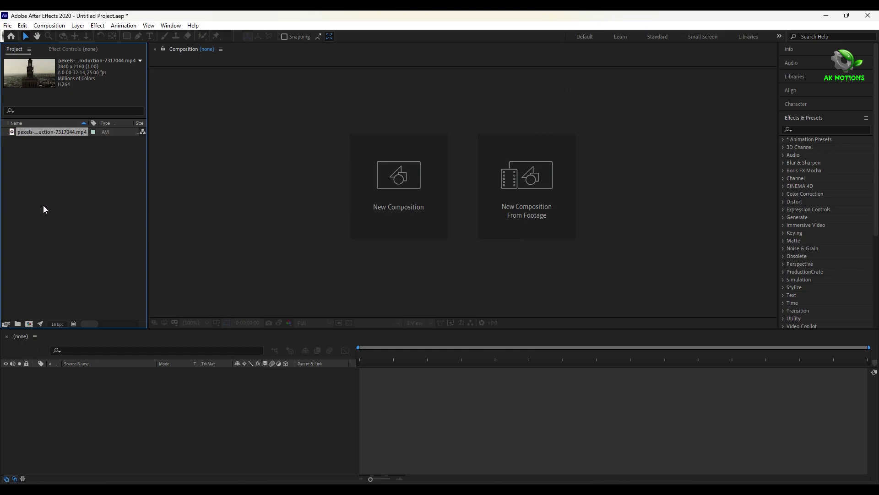
left_click_drag(37, 131, 29, 323)
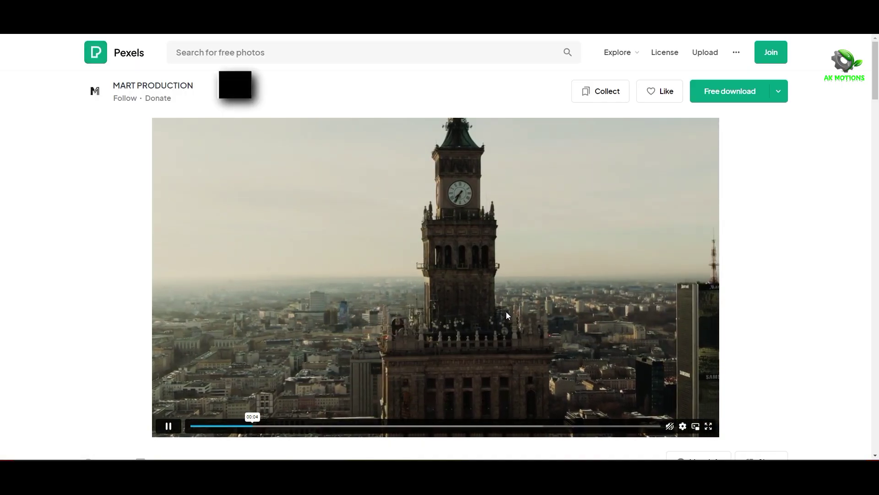
scroll(506, 317, "down", 7)
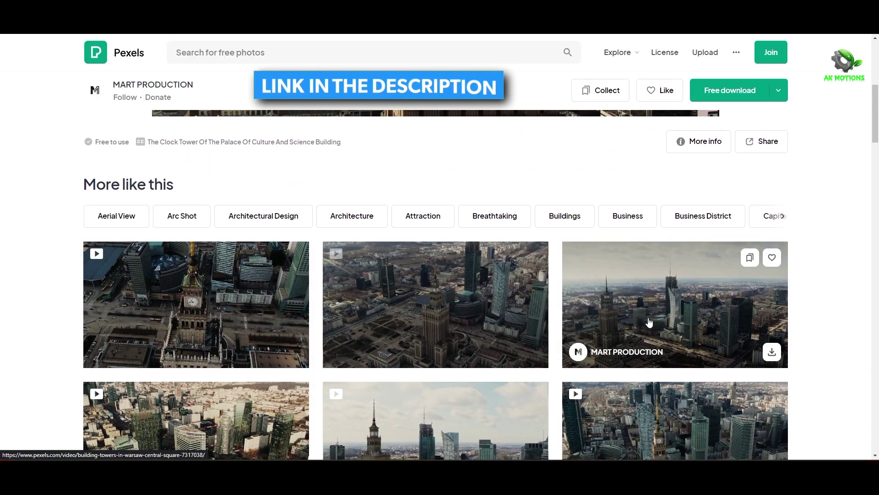
scroll(219, 316, "down", 2)
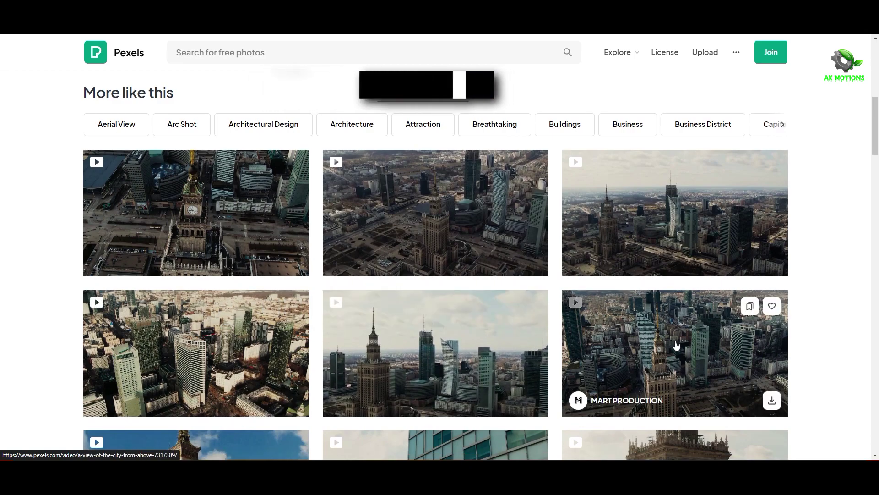
scroll(677, 344, "up", 8)
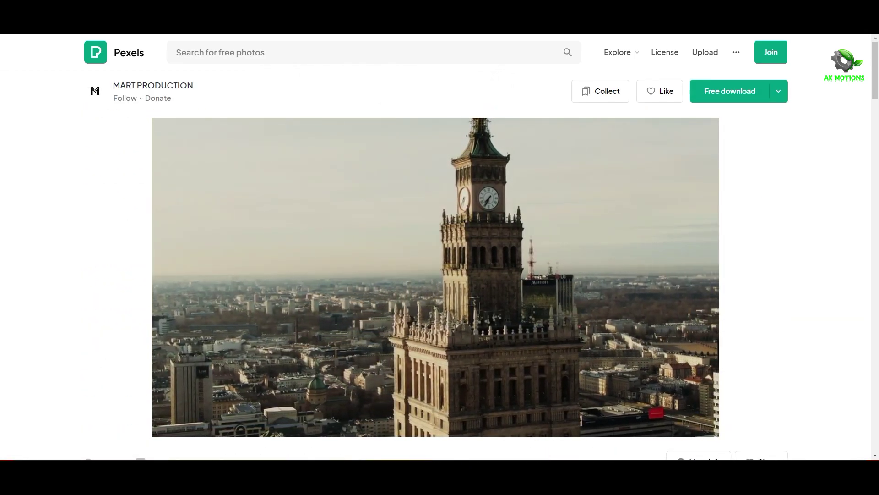
right_click(48, 132)
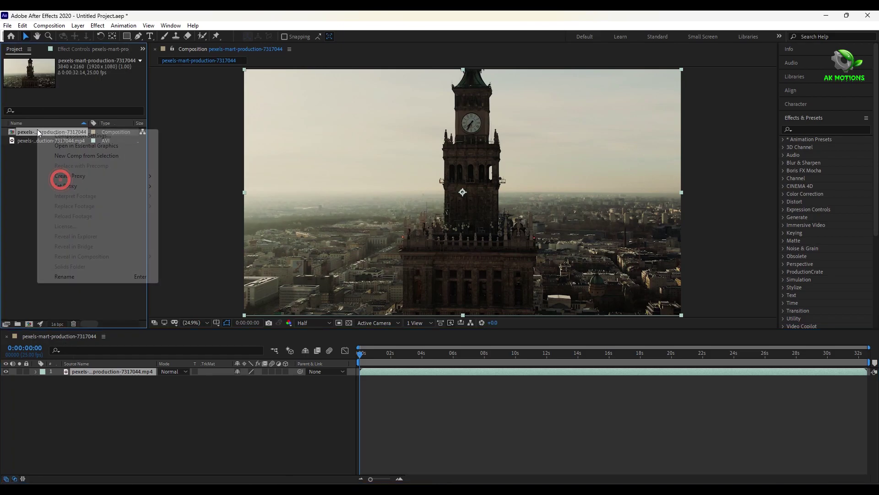
left_click(61, 179)
type("sci fi tower")
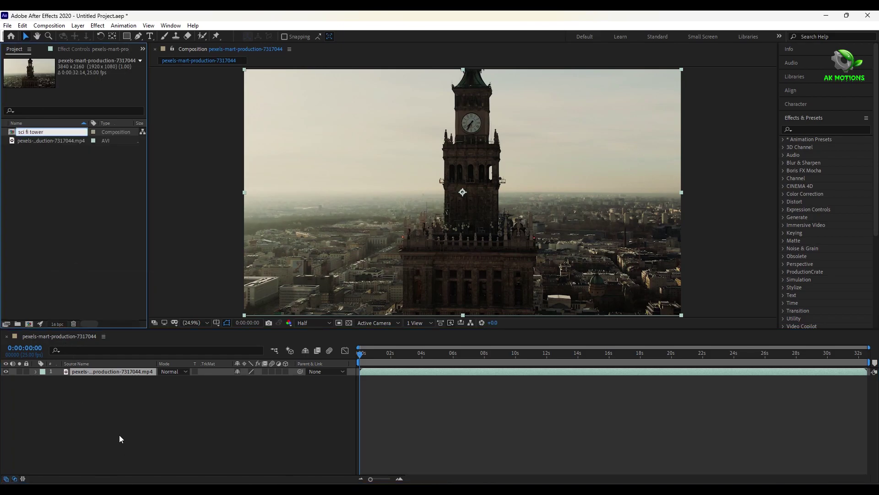
Name the composition sci fi tower and rename the footage layer to video
left_click(118, 431)
right_click(101, 370)
left_click(126, 357)
type("video")
left_click(117, 415)
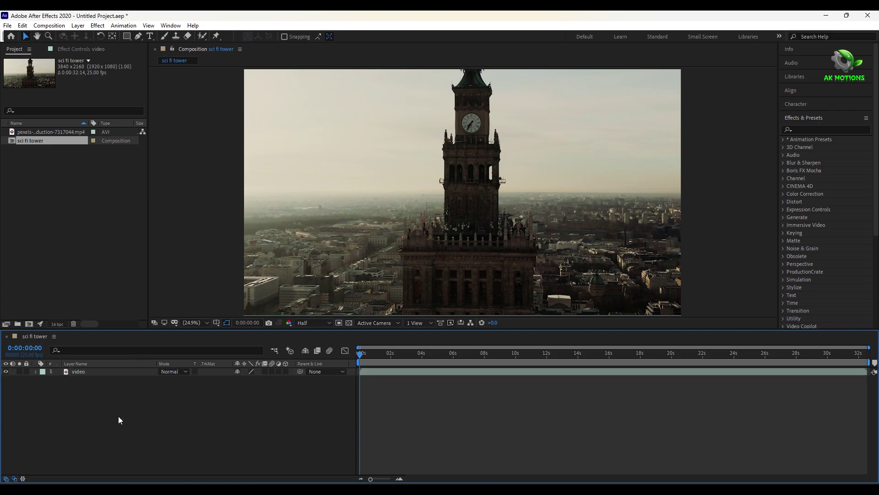
End the work area at 16 seconds and trim the composition to it
left_click_drag(589, 361, 609, 367)
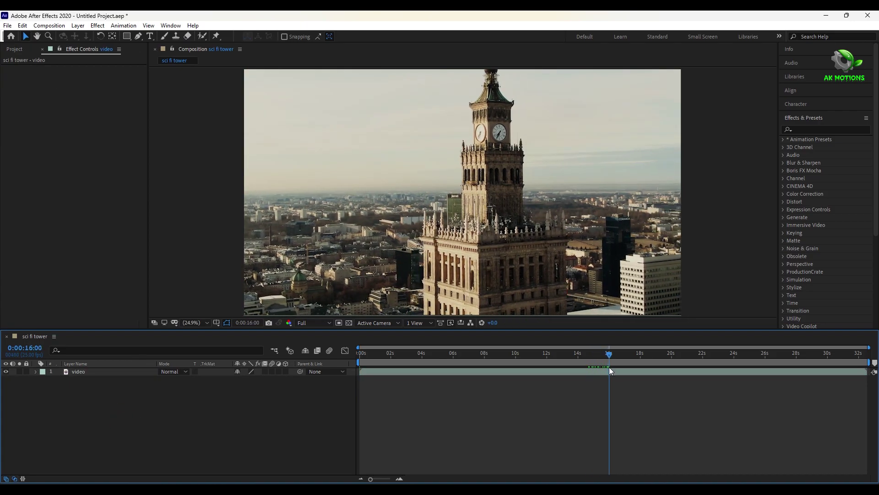
key("n")
left_click(47, 25)
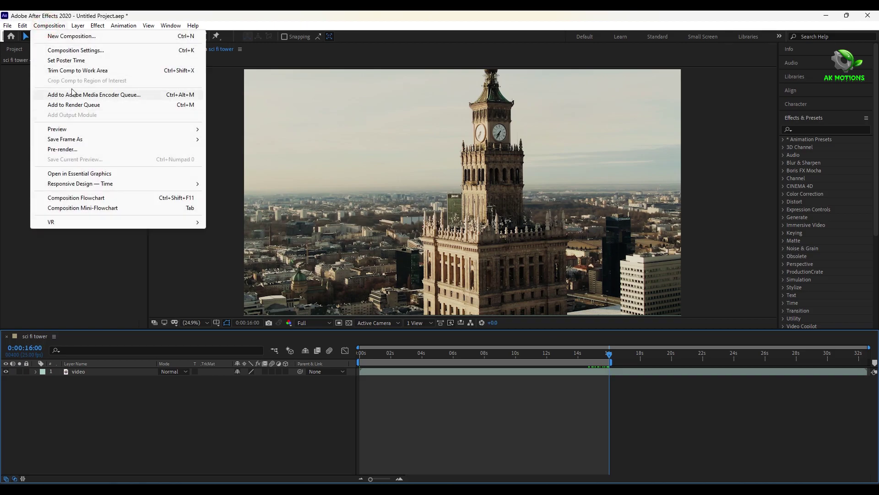
left_click(70, 71)
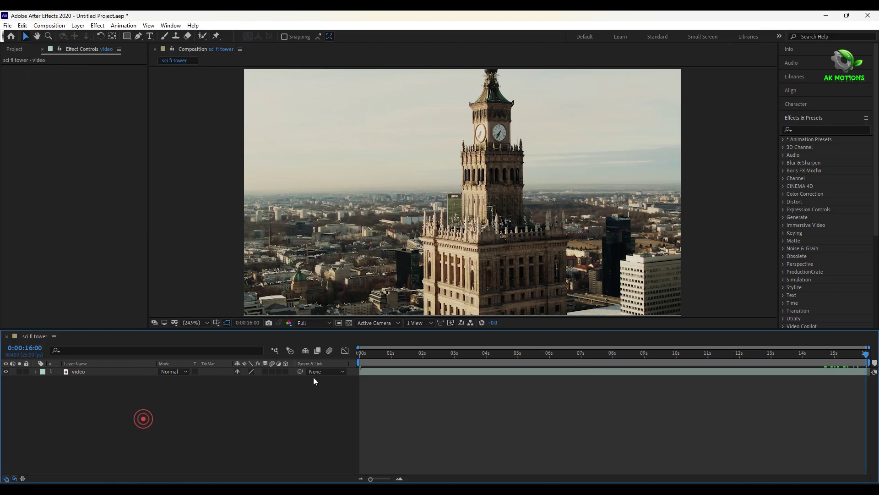
left_click_drag(375, 352, 360, 352)
Apply the Mocha AE effect to the video layer
left_click(87, 371)
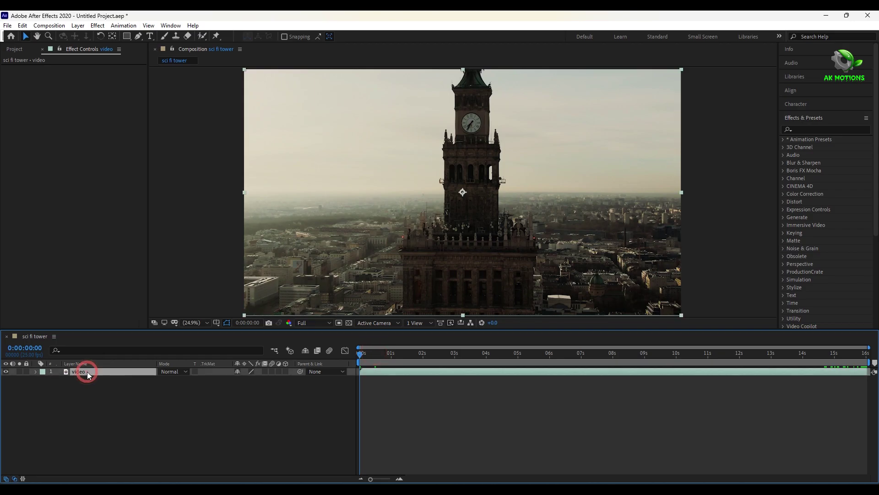
key("ctrl+space")
type("mo")
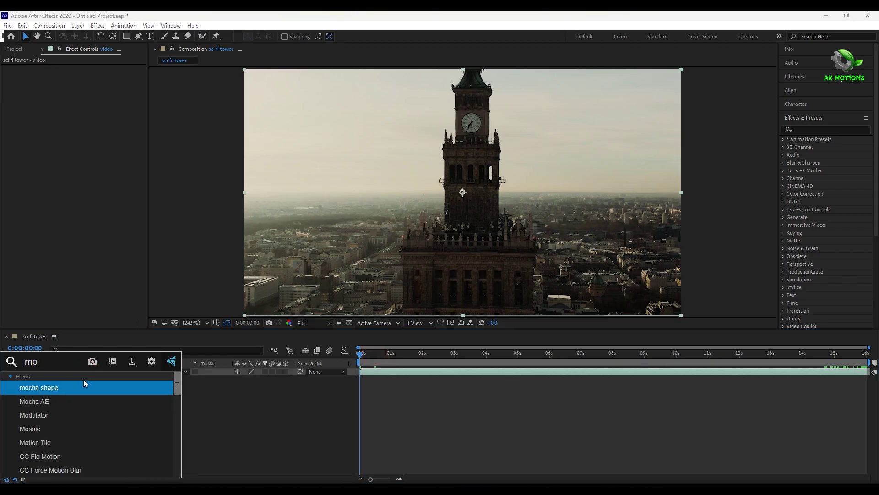
left_click(81, 385)
Launch Mocha and draw an X-Spline shape on the tower's left ledge
left_click(51, 90)
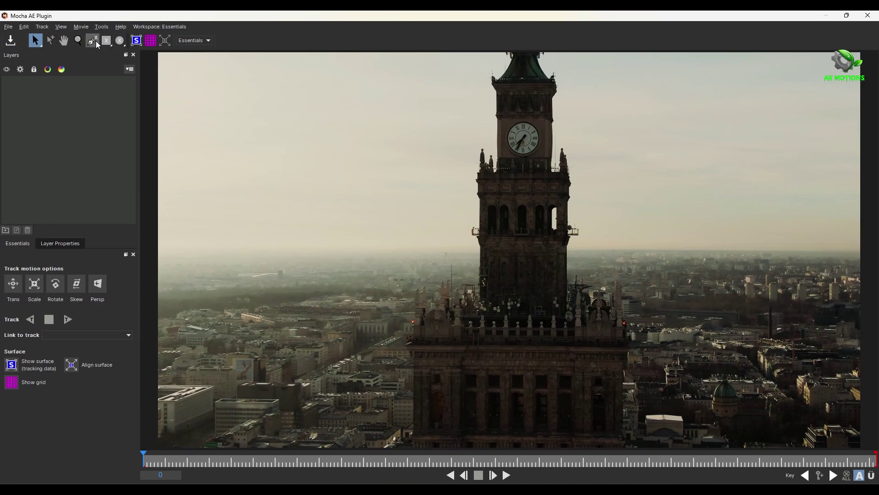
left_click(97, 42)
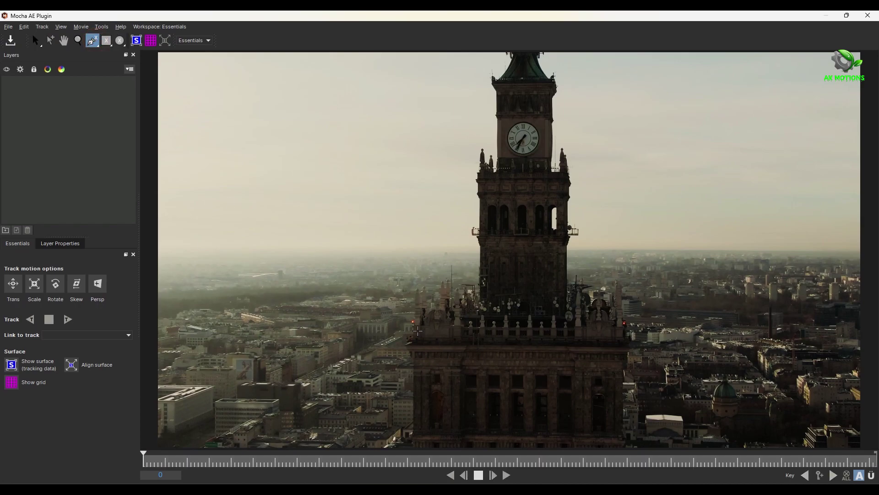
left_click(417, 326)
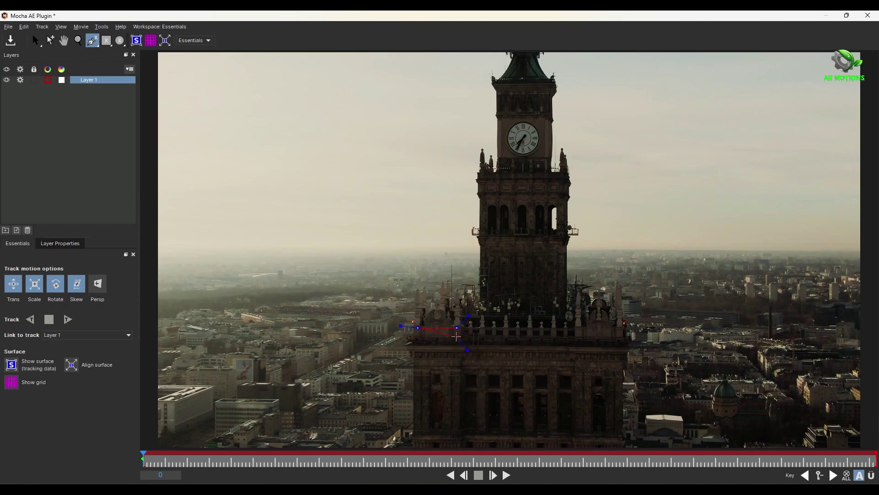
key("s")
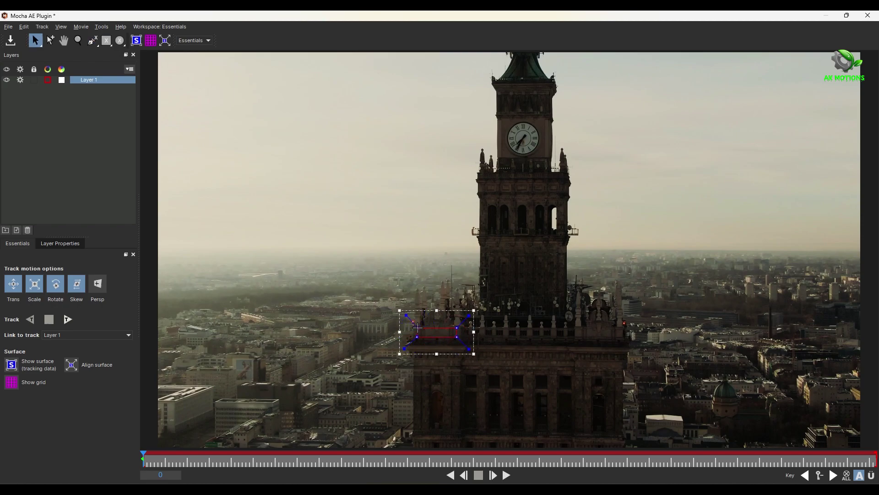
Track the ledge shape forward and backward through the clip, then save the Mocha project
left_click(68, 319)
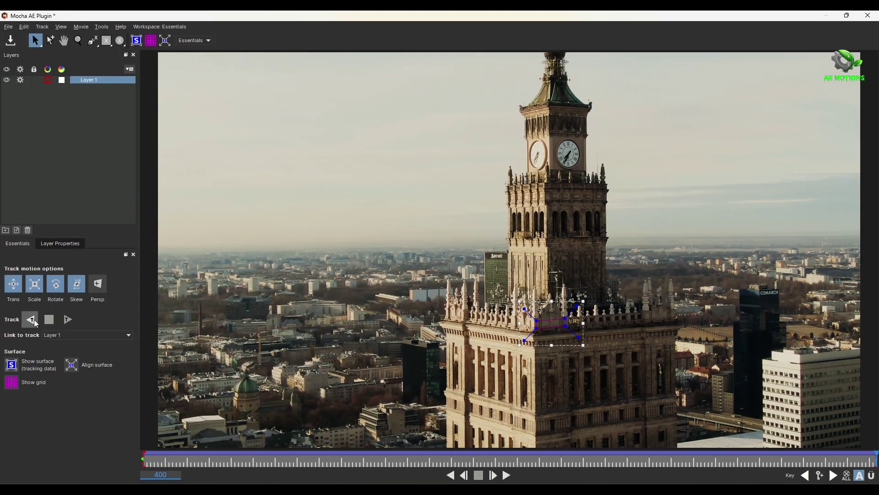
left_click(33, 319)
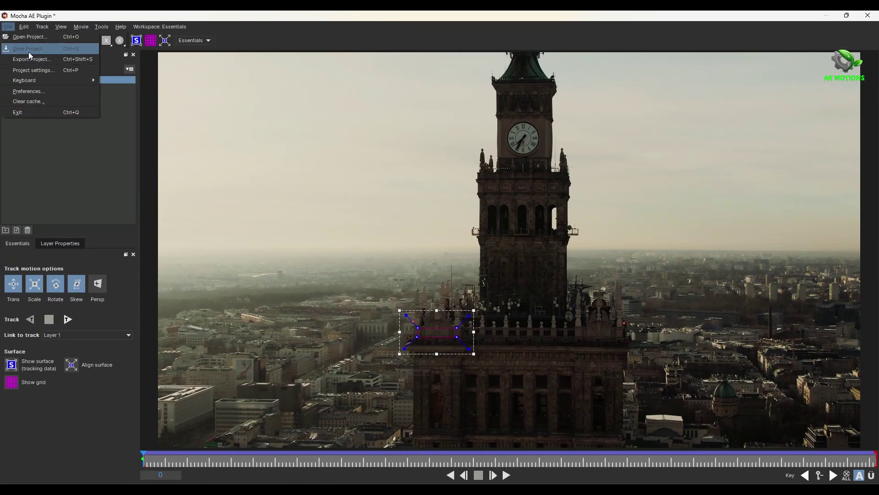
left_click(28, 51)
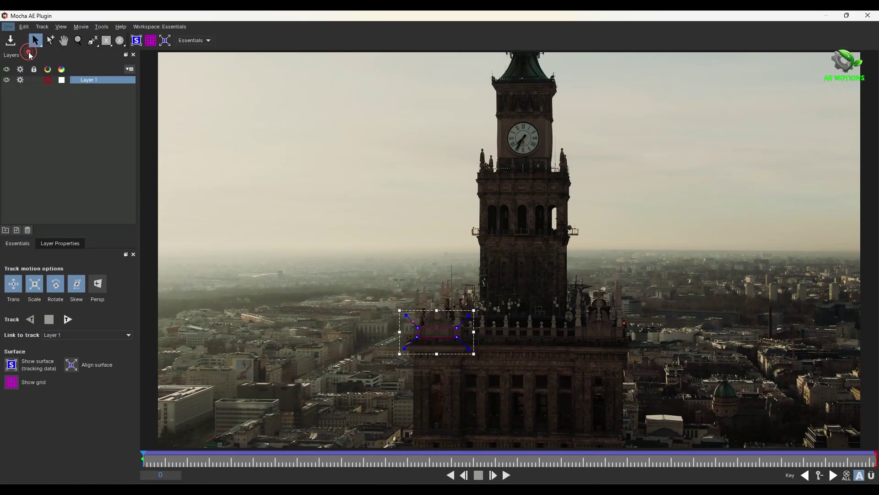
Close Mocha and create track data from Layer 1 in the Mocha AE Tracking Data settings
left_click(875, 16)
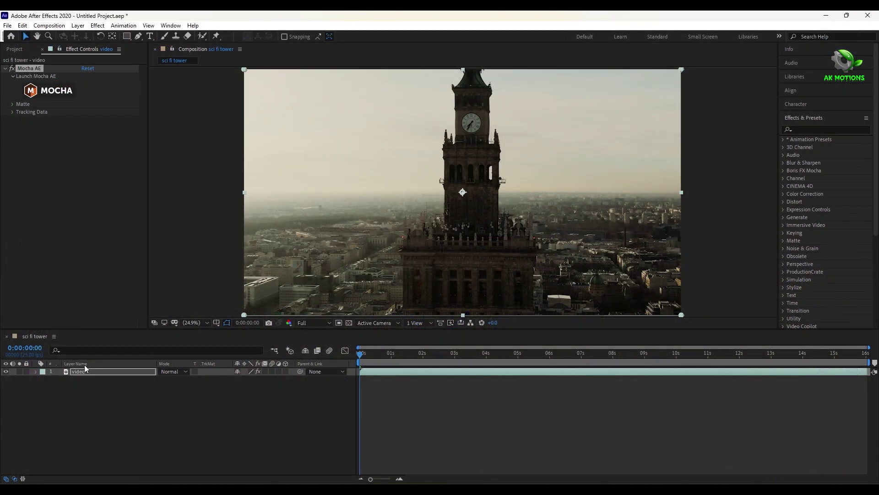
left_click(11, 114)
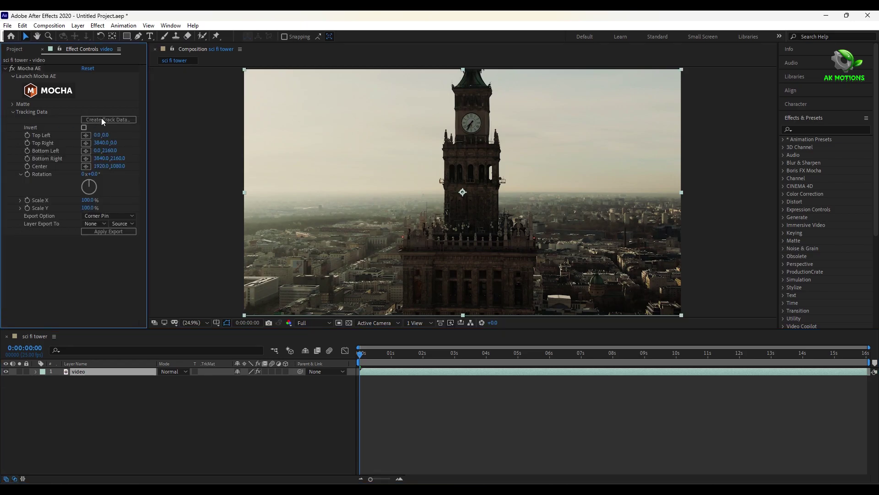
left_click(107, 121)
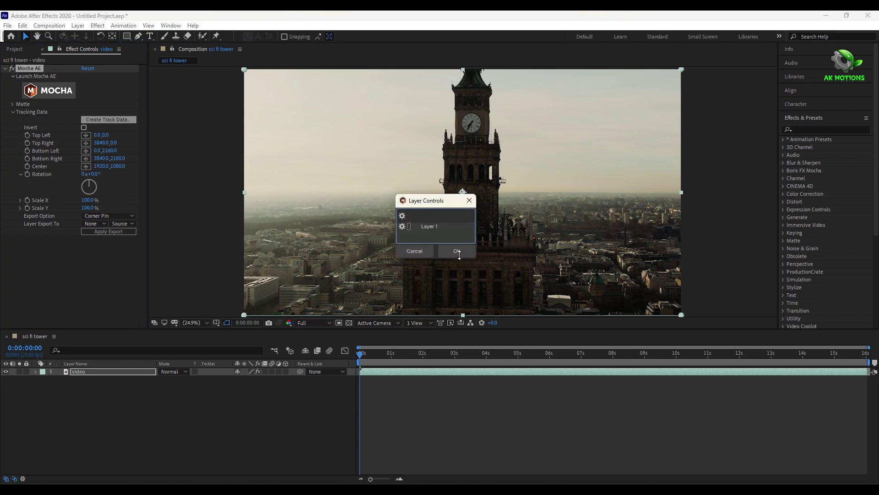
left_click(457, 251)
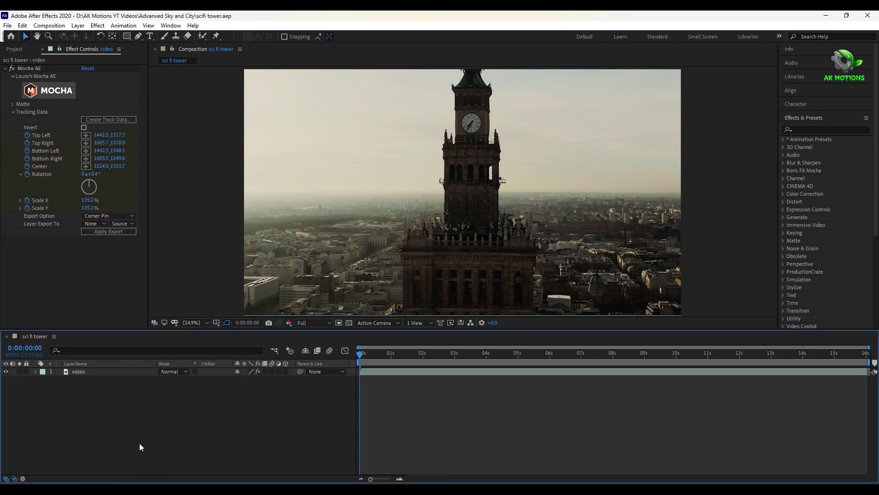
Add a new null object layer named piller 1 null
right_click(139, 444)
left_click(182, 341)
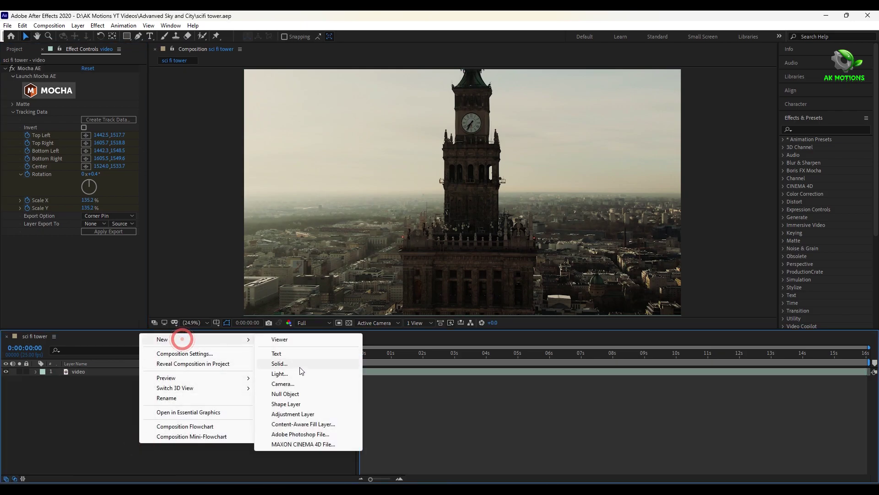
left_click(300, 395)
key("Return")
type("piller 1 null")
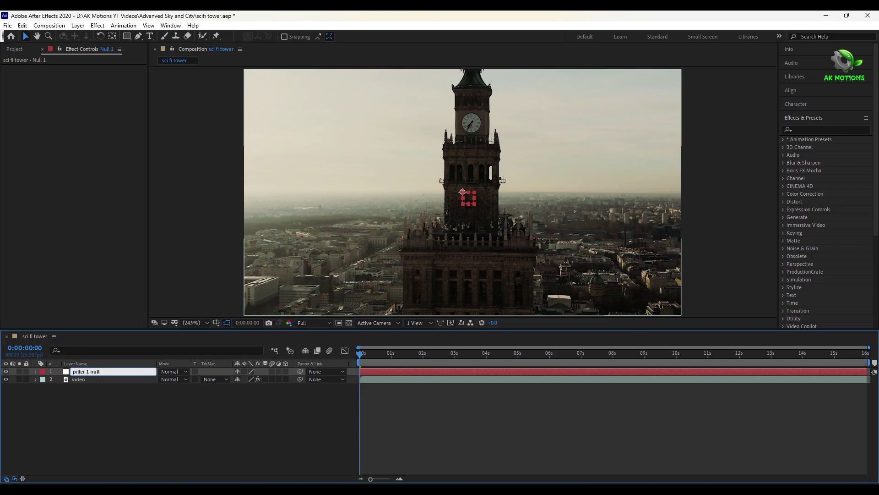
left_click(115, 402)
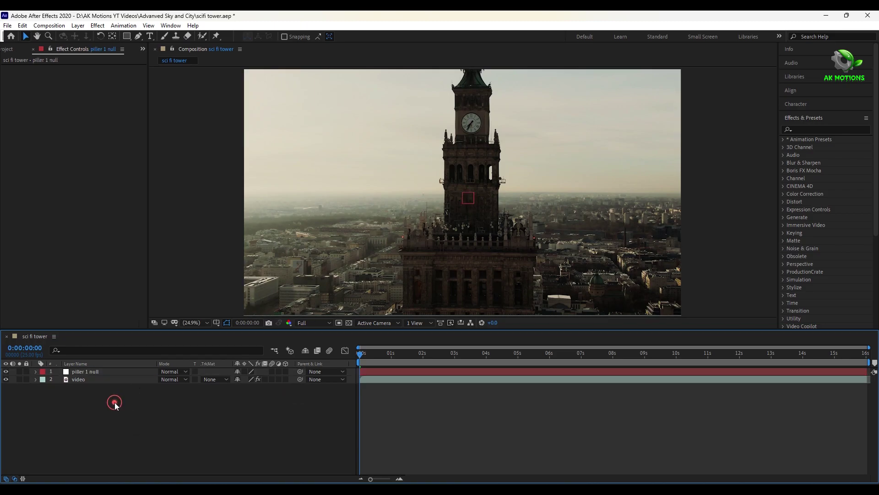
Export the Mocha track as Transform data to piller 1 null and preview that it follows the ledge
left_click(100, 380)
left_click(98, 216)
left_click(120, 249)
left_click(95, 225)
left_click(108, 245)
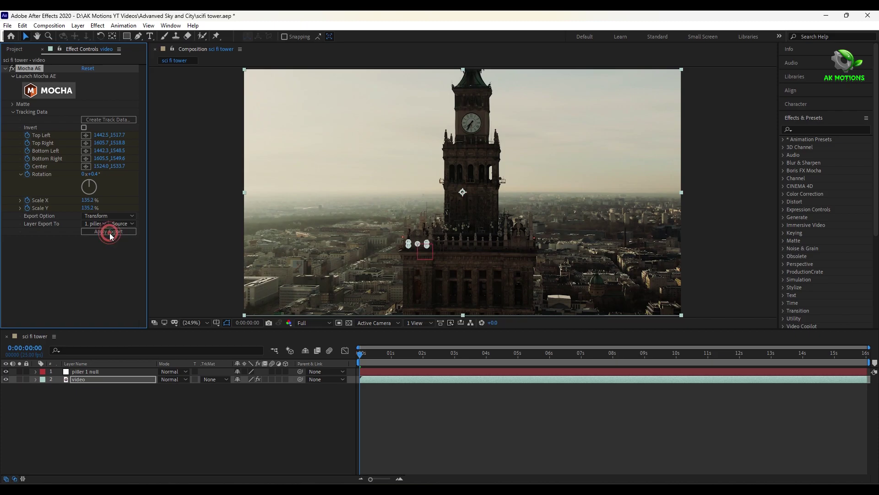
left_click(98, 371)
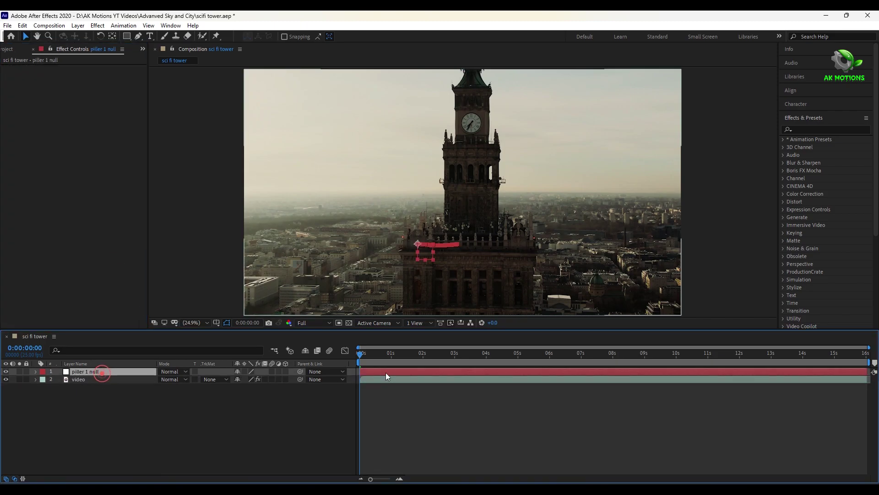
left_click_drag(373, 357, 548, 439)
key("space")
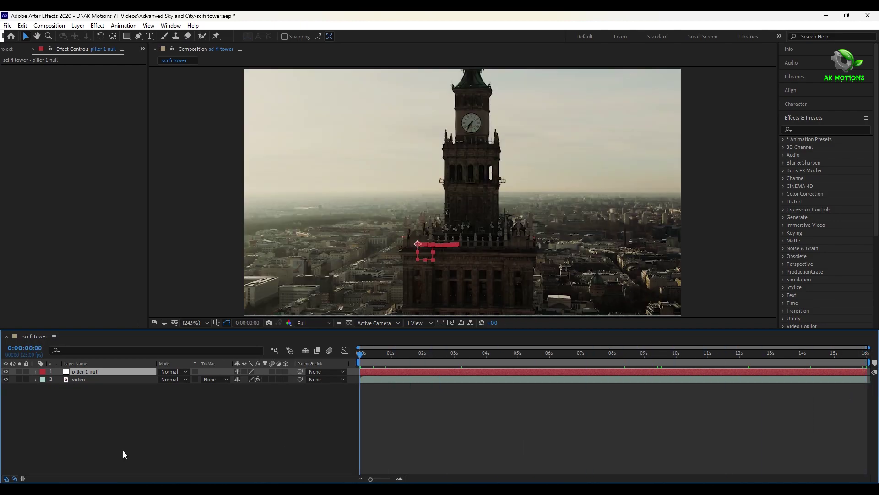
Create a solid named element and apply the Element effect to it
left_click(121, 451)
key("ctrl+y")
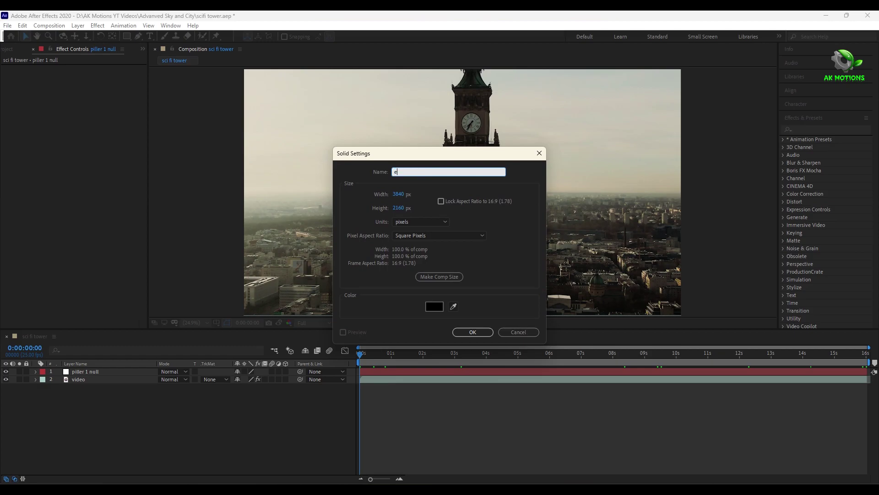
left_click(441, 276)
left_click(480, 332)
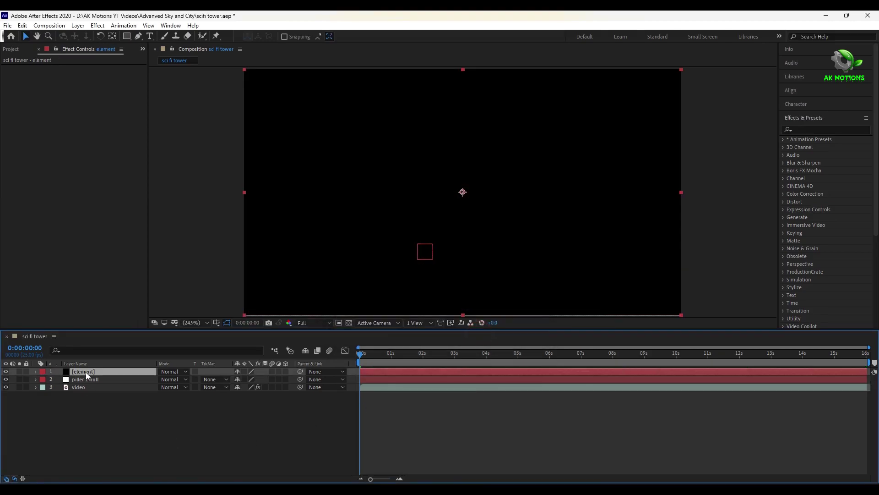
key("ctrl+space")
type("el")
key("Return")
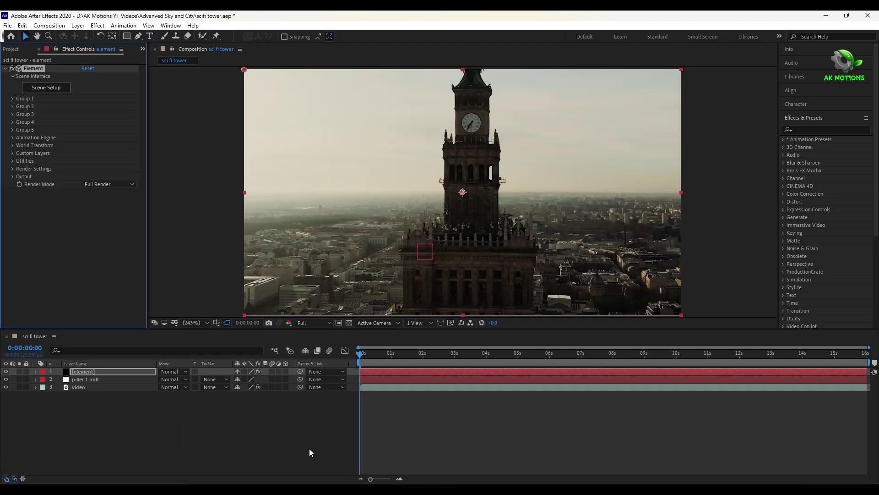
right_click(92, 369)
Name the solid layer piller 1 and import piller.obj as a 3D object in Element's Scene Setup
type("piller 1")
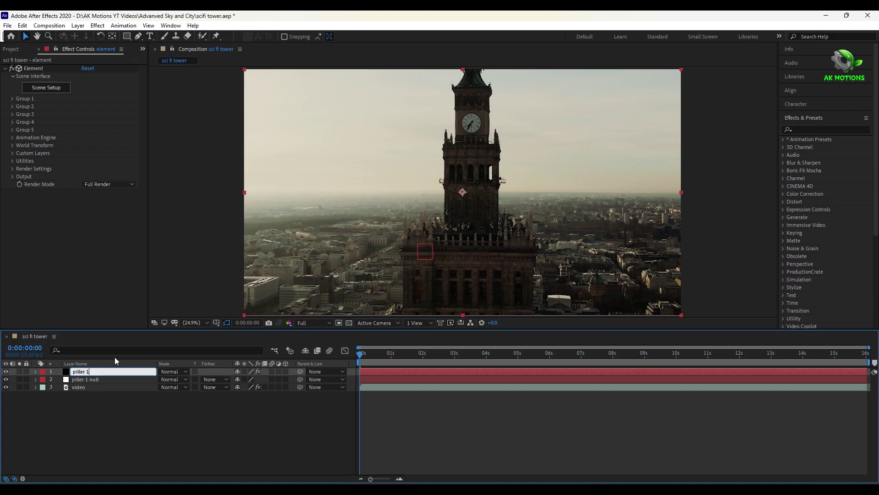
key("Return")
left_click(45, 87)
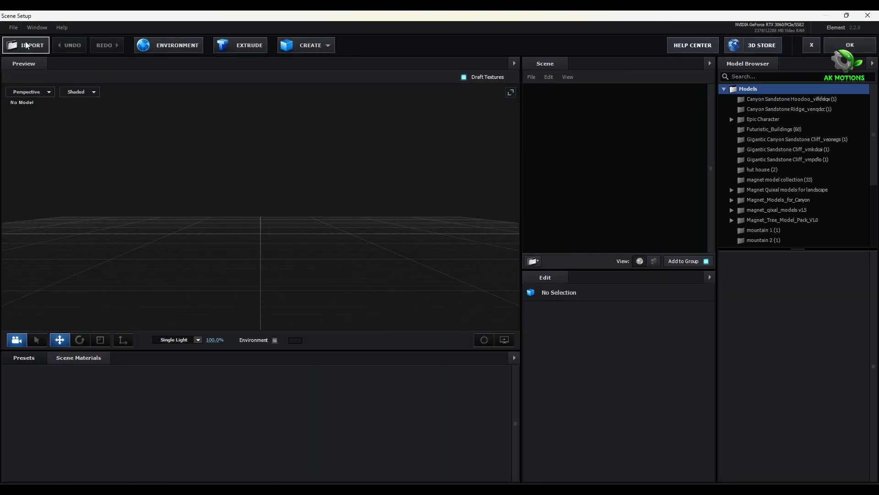
left_click(13, 27)
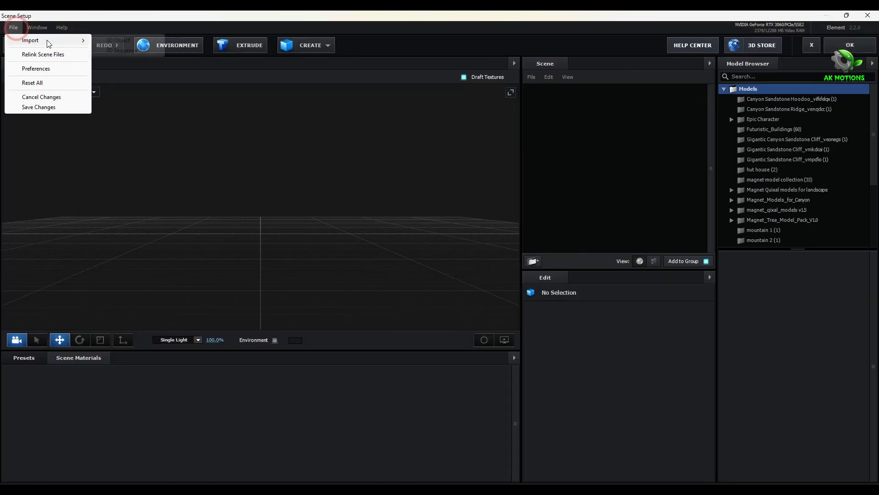
mouse_move(28, 37)
left_click(125, 40)
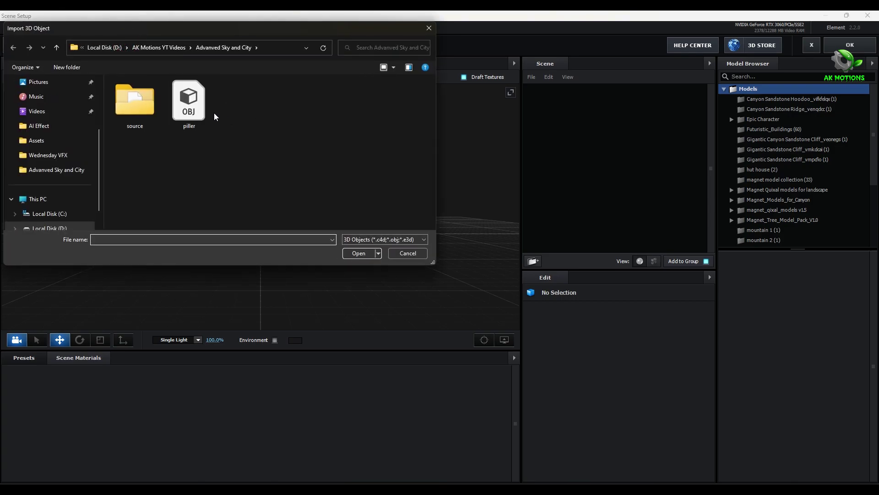
left_click(196, 110)
left_click(356, 255)
Import the pillar with Force Alignment set to Bottom and scale it up to 3101.7%
left_click(477, 292)
left_click(472, 320)
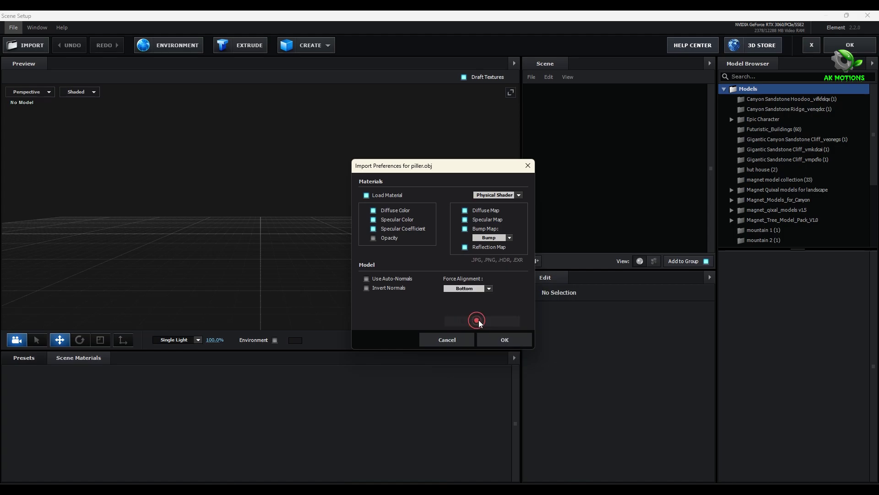
left_click(503, 340)
left_click(100, 341)
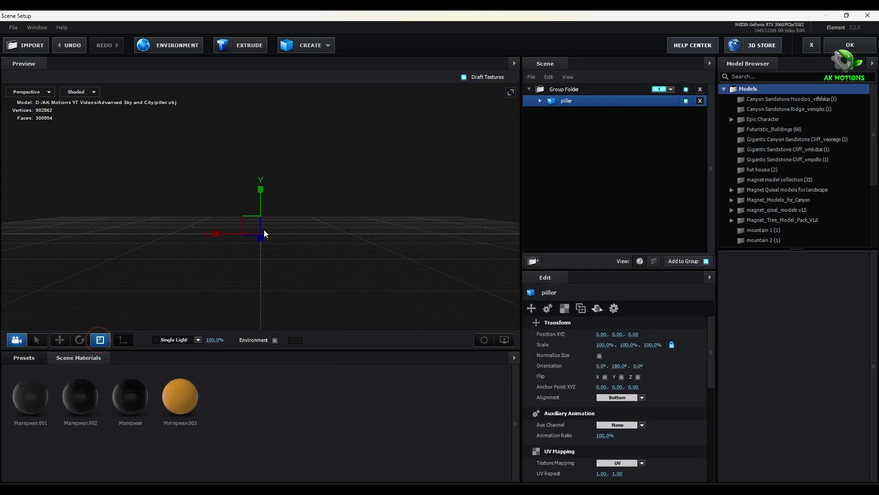
left_click_drag(264, 234, 380, 156)
left_click(413, 431)
Apply the Physical Bright_Light preset to the pillar's Материал.003 material
left_click(540, 101)
left_click(590, 147)
left_click(26, 359)
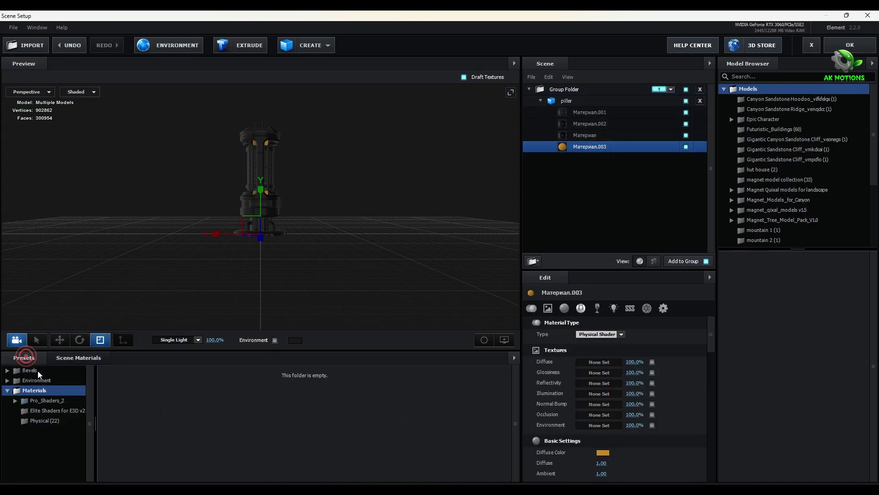
left_click(46, 421)
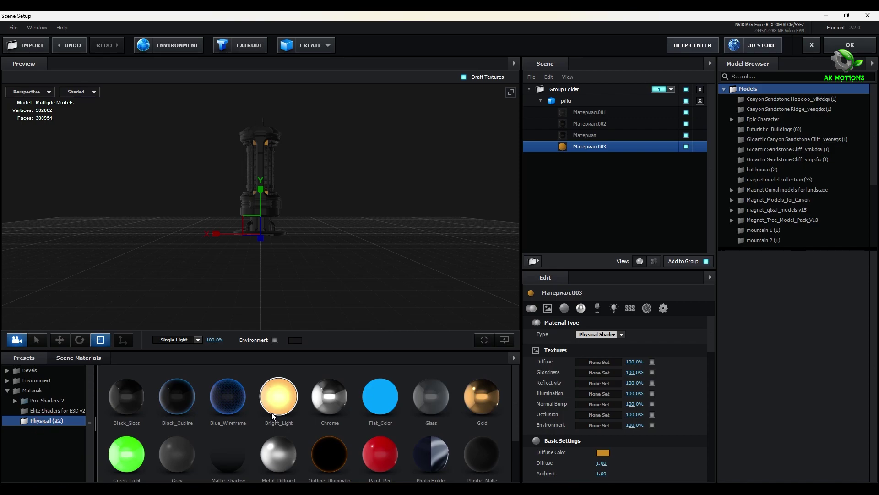
scroll(274, 402, "down", 3)
scroll(284, 398, "up", 3)
left_click_drag(296, 395, 576, 147)
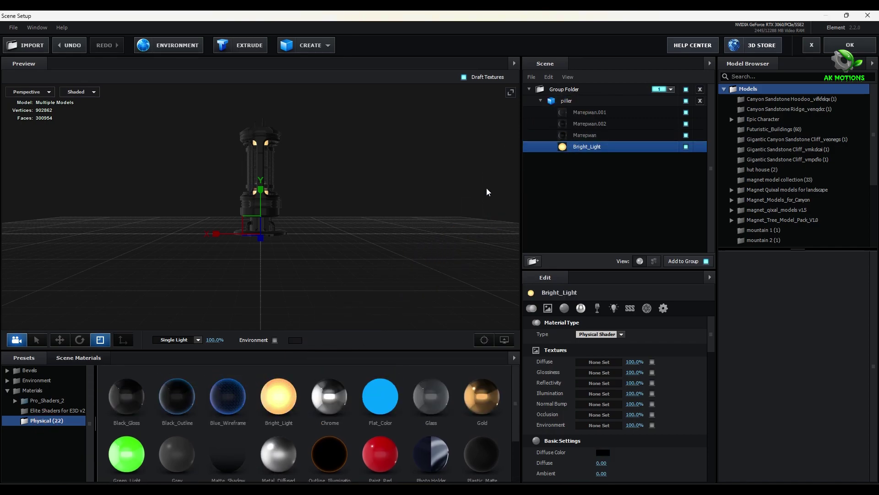
Set the Bright_Light illumination colour to blue 0089FF
scroll(604, 435, "down", 5)
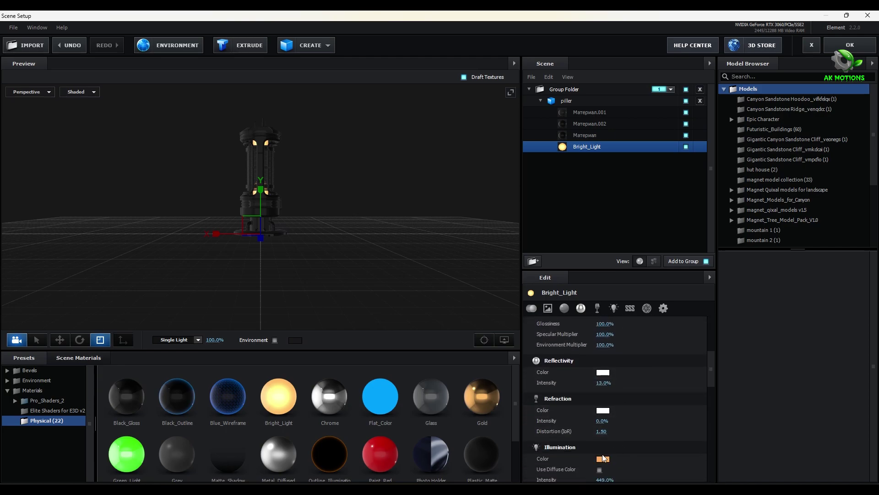
left_click(603, 459)
left_click_drag(648, 423, 648, 412)
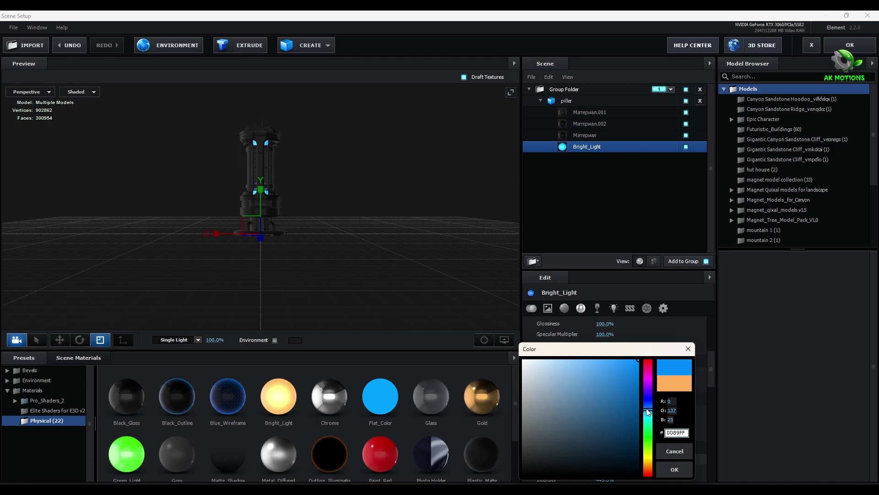
left_click(668, 470)
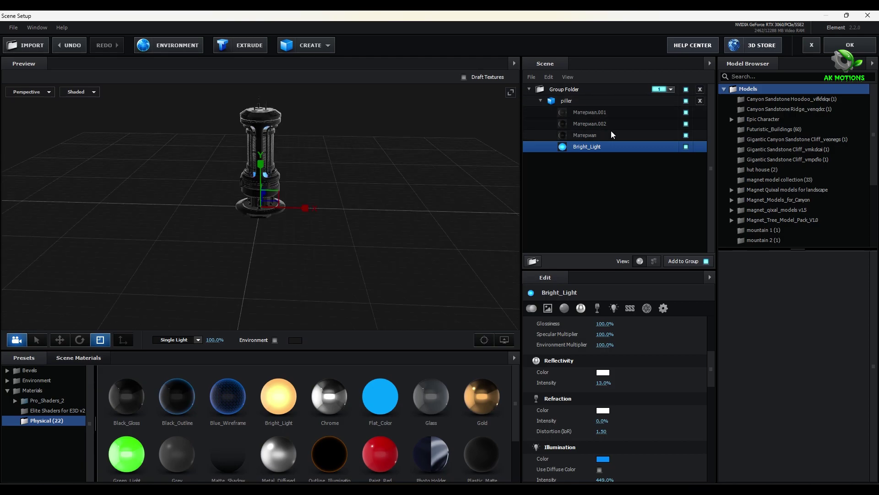
Hide the pillar's Материал.001, Материал.002 and Материал materials
left_click(686, 112)
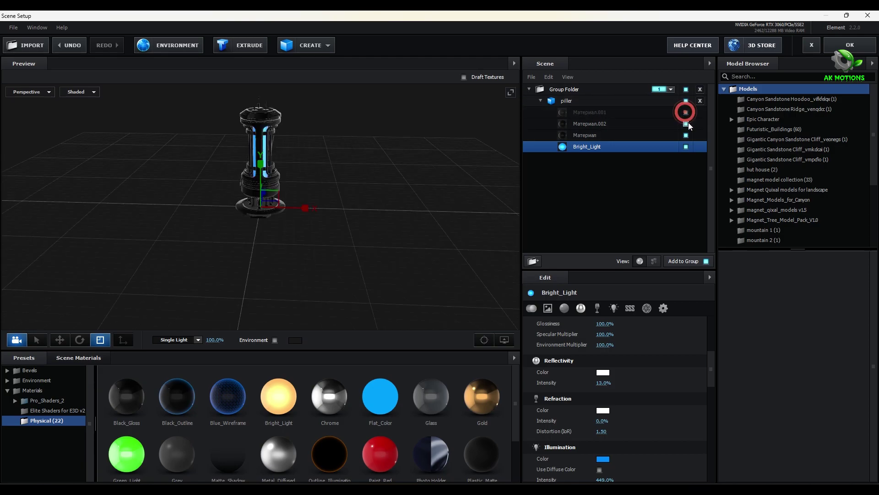
left_click(685, 124)
left_click(685, 135)
left_click(631, 196)
Rename the pillar model to 'core' and duplicate it
left_click(541, 100)
right_click(577, 101)
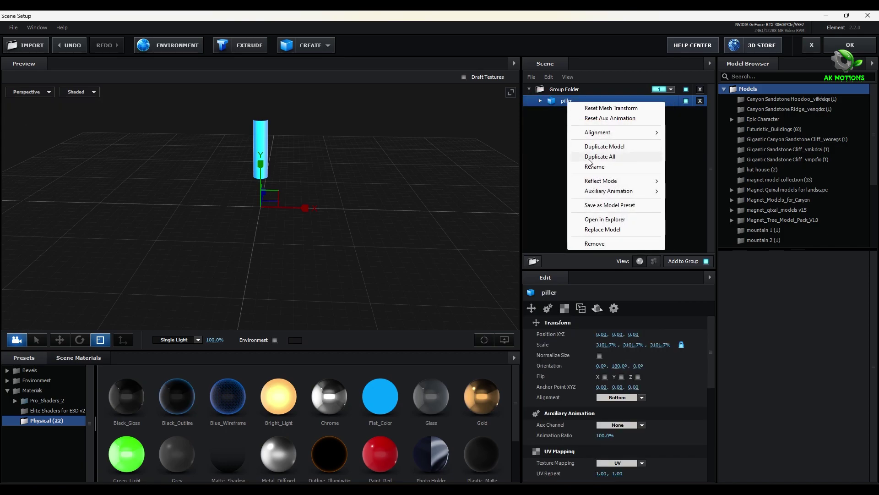
left_click(603, 165)
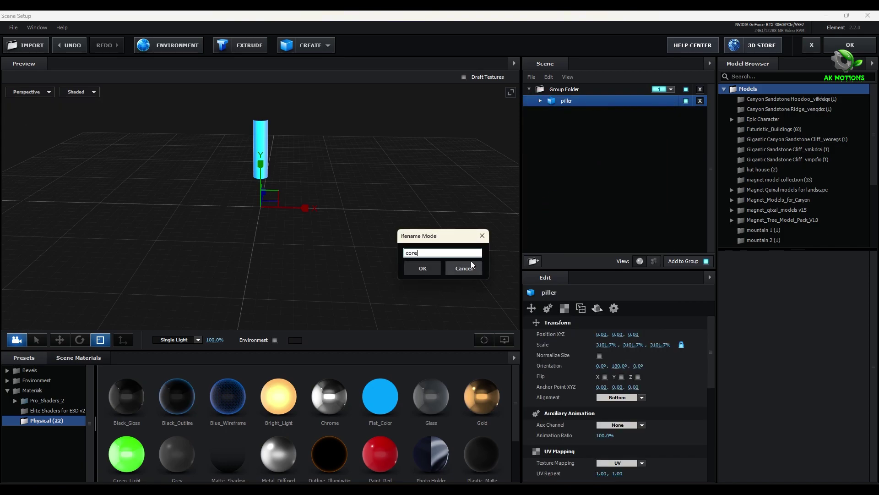
left_click(428, 269)
left_click(609, 131)
left_click(567, 102)
key("ctrl+d")
Rename the duplicate 'body' and hide its glow material
right_click(563, 113)
left_click(596, 253)
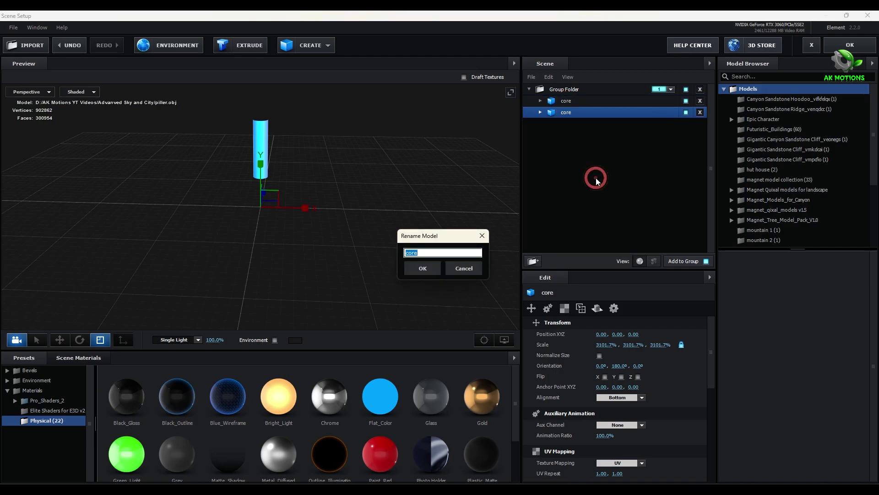
left_click(422, 268)
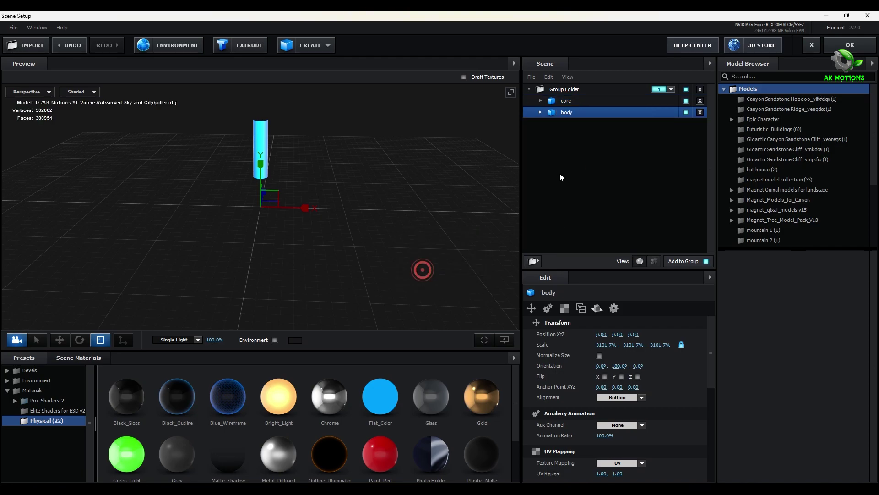
left_click(540, 113)
left_click(686, 158)
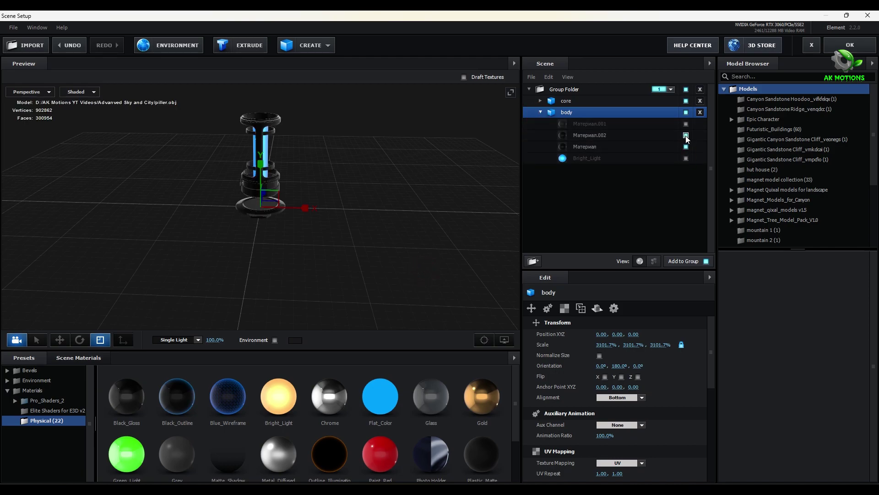
Assign the body model to Auxiliary Animation Channel 1 and apply the scene
left_click(541, 112)
right_click(572, 112)
mouse_move(634, 202)
left_click(696, 210)
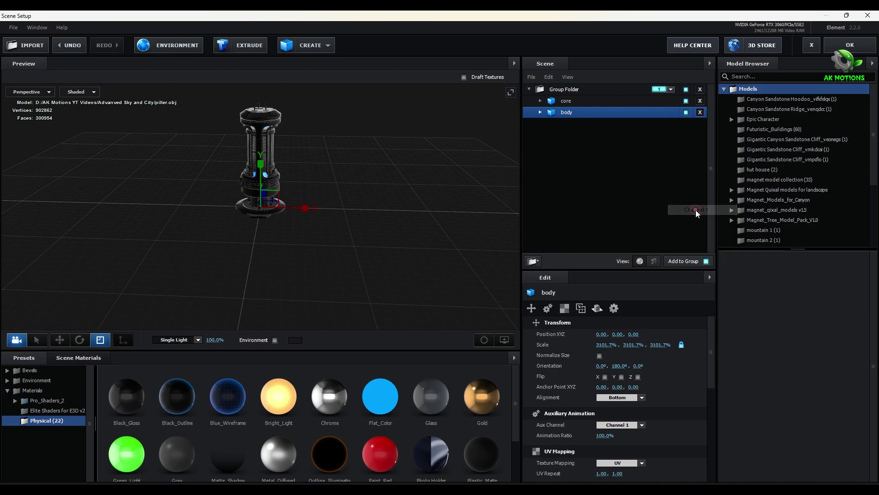
left_click(573, 103)
left_click(834, 47)
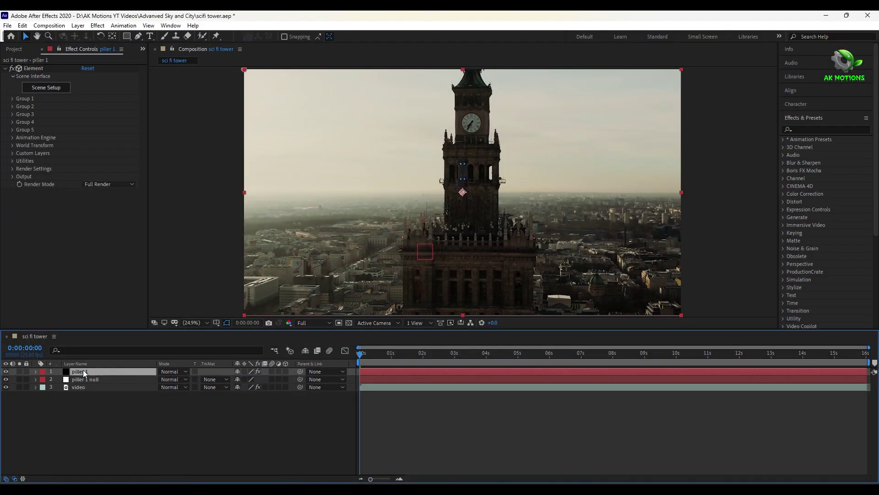
Set Element's Custom Texture Map Layer 1 on piller 1 to the video layer
left_click(82, 370)
left_click(12, 153)
left_click(20, 169)
left_click(94, 176)
left_click(118, 219)
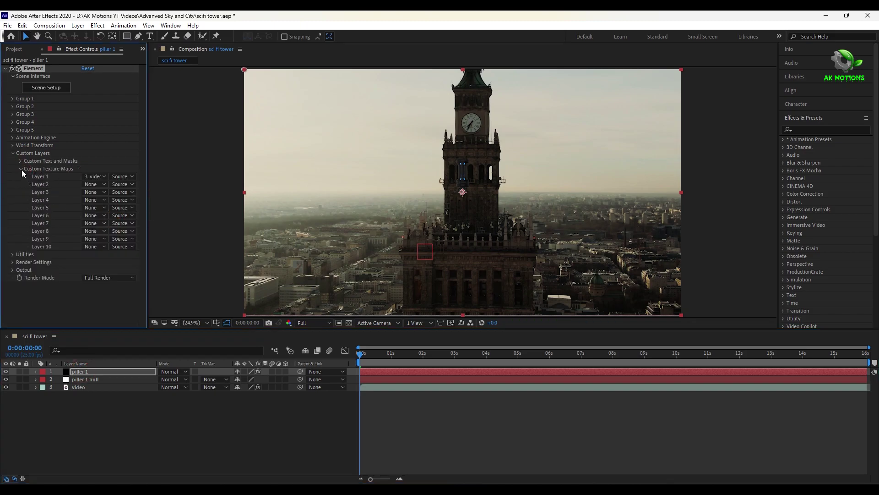
left_click(20, 169)
Make Custom Layer 1 the environment map, raise its saturation, and apply the scene
left_click(50, 89)
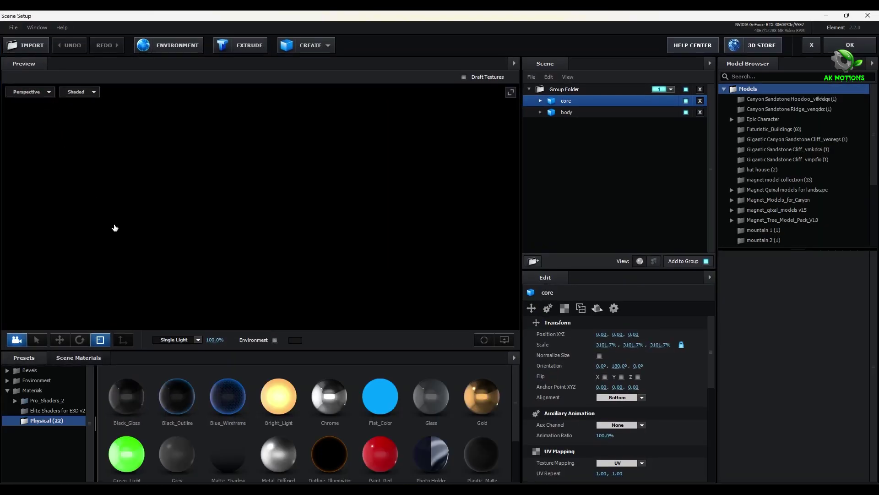
left_click(176, 51)
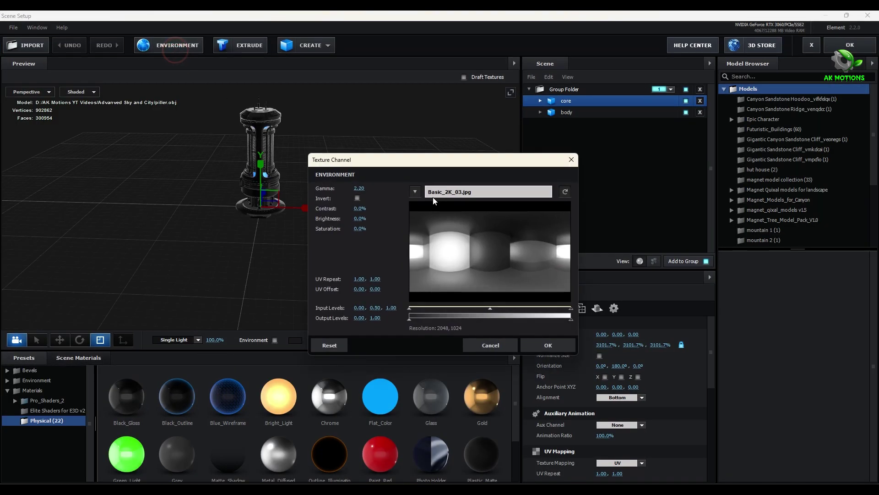
left_click(414, 191)
left_click(476, 207)
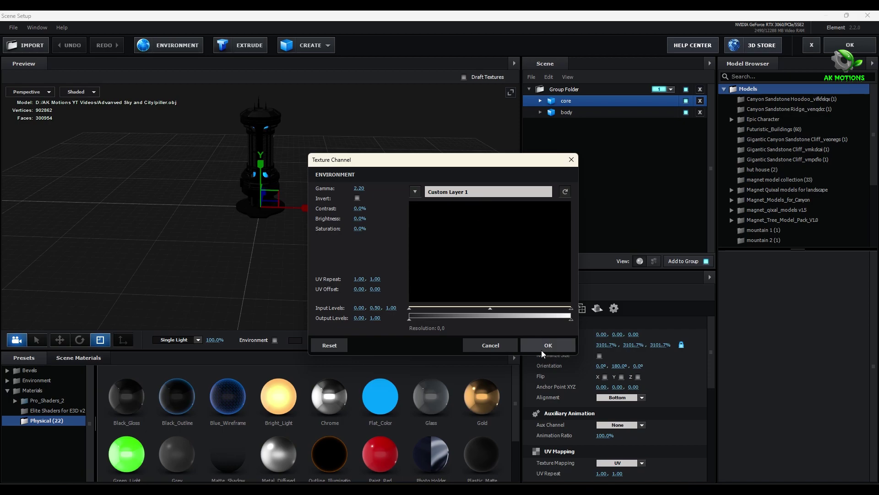
left_click_drag(360, 228, 452, 229)
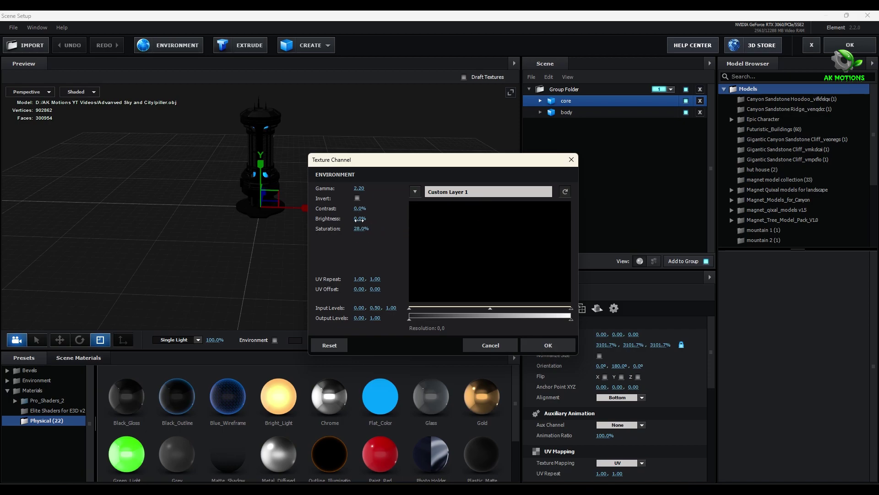
left_click(550, 347)
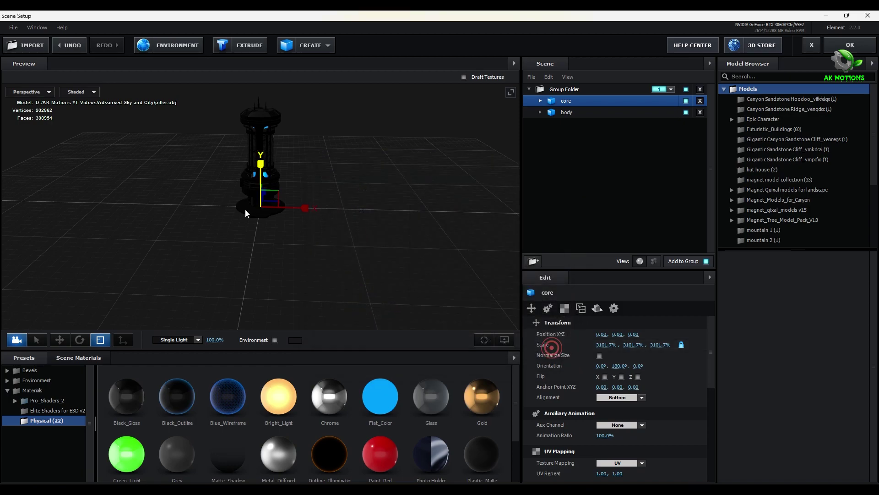
left_click_drag(239, 208, 117, 208)
left_click(836, 49)
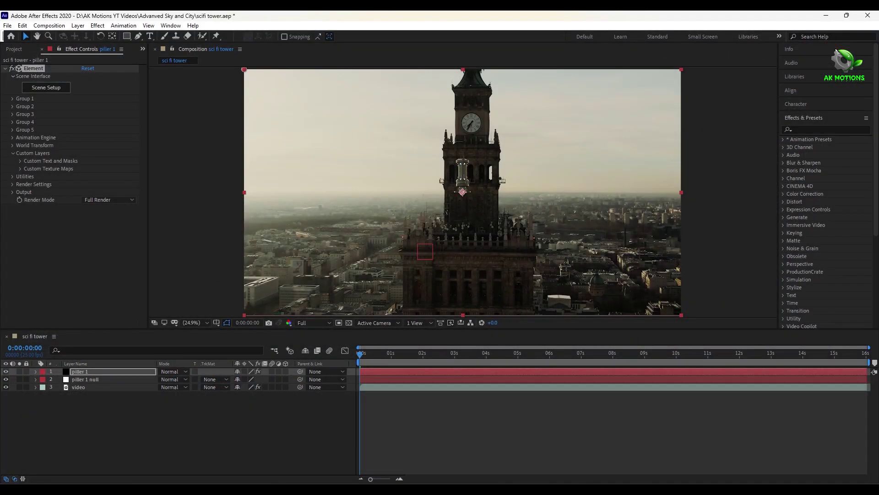
Retune the environment map to 6.0% contrast, 13.0% brightness and 9.0% saturation
left_click(55, 88)
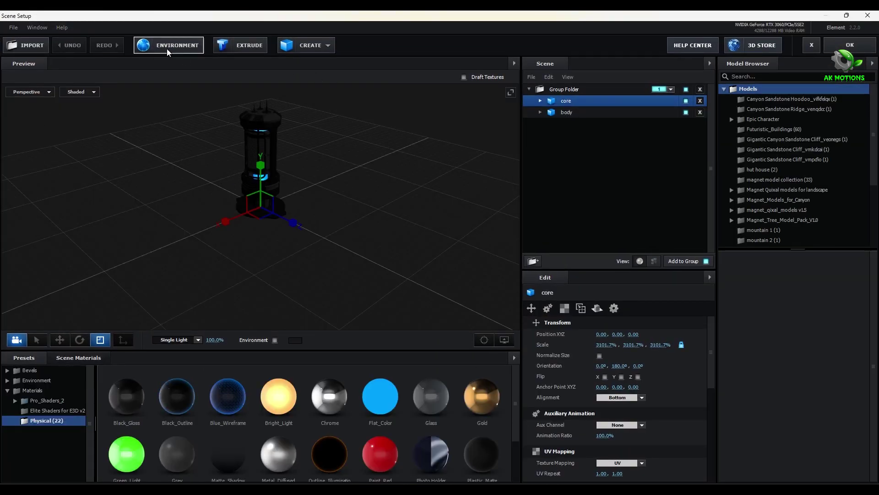
left_click(168, 48)
left_click(415, 192)
left_click(439, 192)
left_click_drag(365, 228, 343, 226)
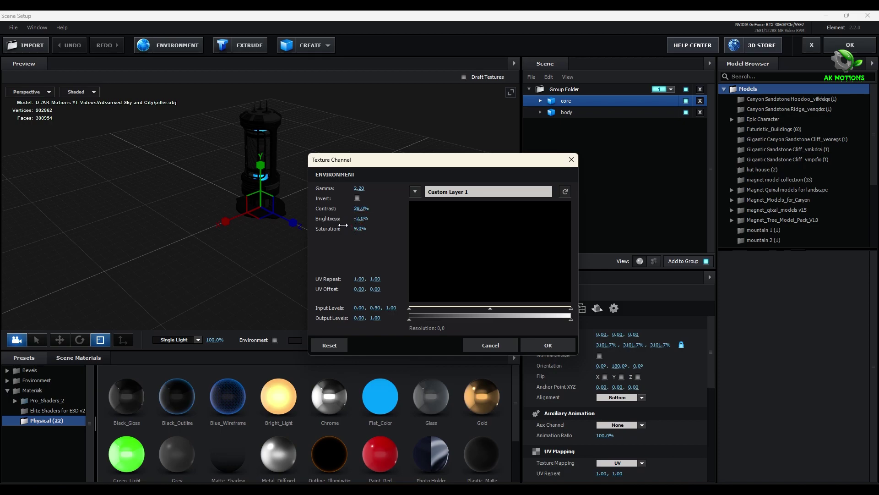
left_click(570, 344)
left_click(855, 46)
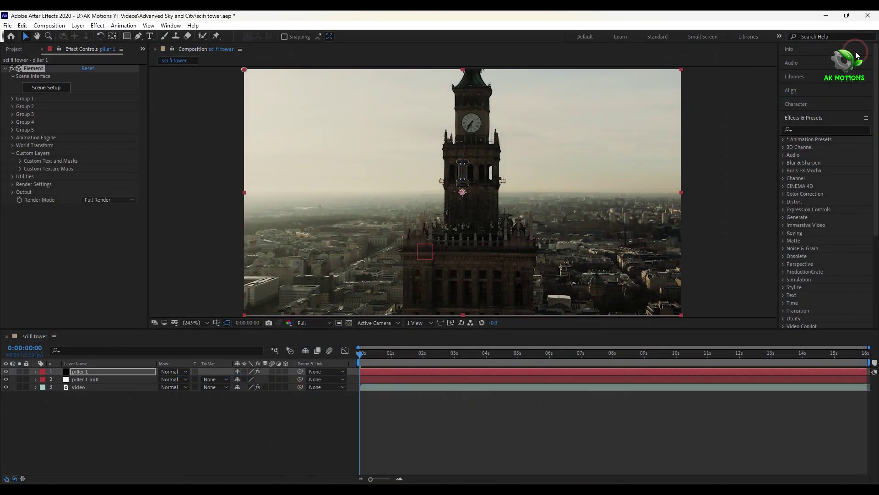
Leave shadow and SSAO settings unchanged and turn Element motion blur on
left_click(13, 185)
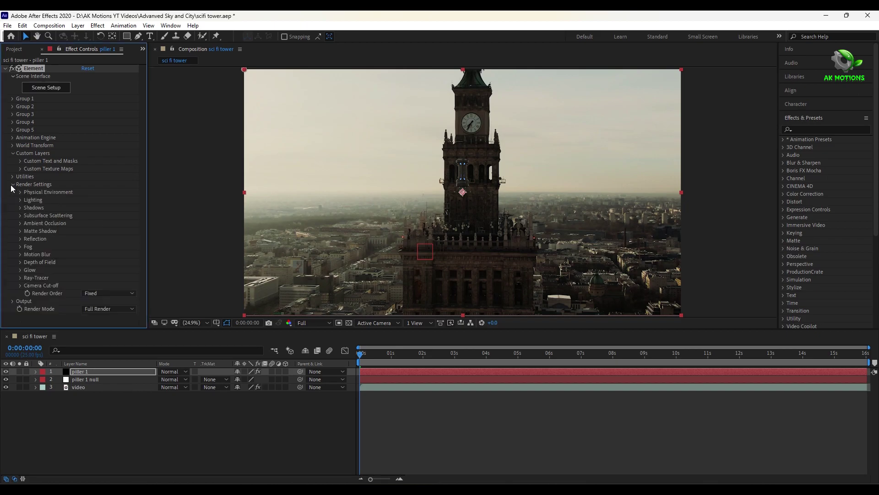
left_click(20, 208)
left_click(100, 224)
left_click(100, 224)
left_click(98, 238)
left_click(83, 246)
left_click(21, 208)
left_click(21, 224)
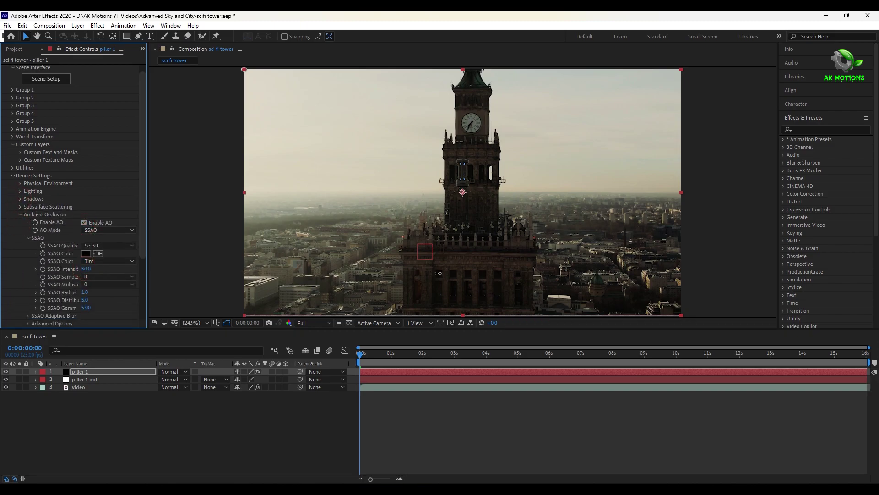
left_click(21, 215)
left_click(20, 254)
left_click(105, 262)
left_click(106, 282)
Enable glow with intensity 5.6 and radius 12.00
left_click(20, 256)
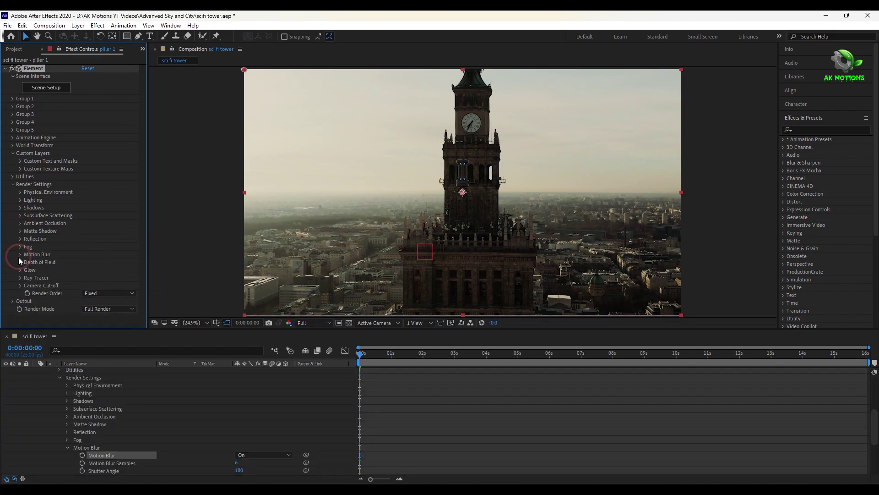
left_click(20, 271)
left_click(84, 207)
left_click_drag(102, 223, 128, 233)
left_click(85, 277)
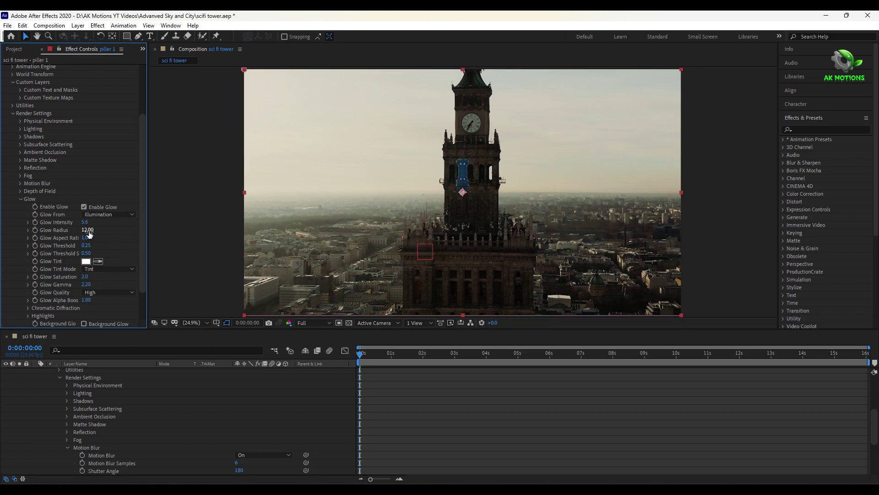
left_click(20, 200)
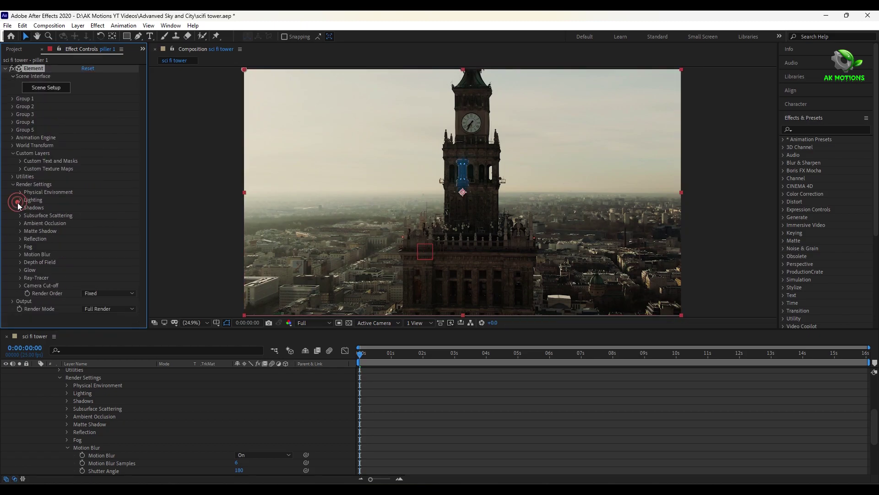
scroll(99, 391, "up", 4)
Add Curves and Unsharp Mask effects to piller 1 via quick search
left_click(84, 371)
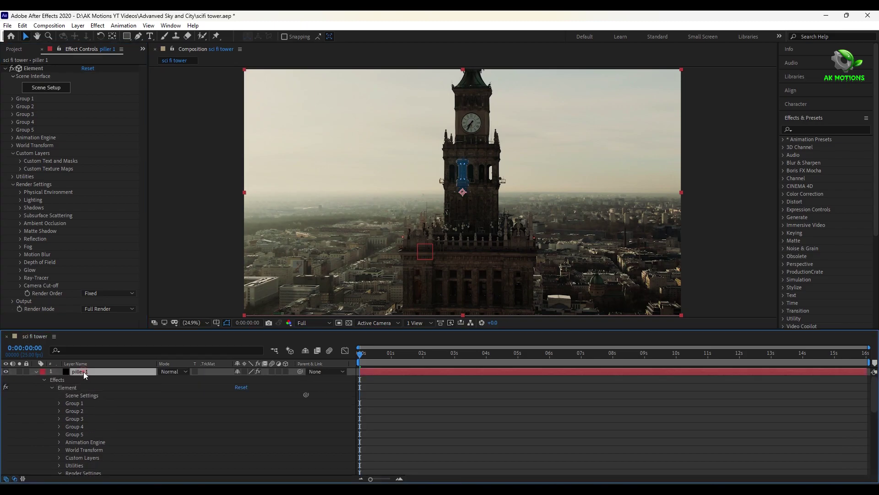
key("ctrl+space")
type("cur")
key("Return")
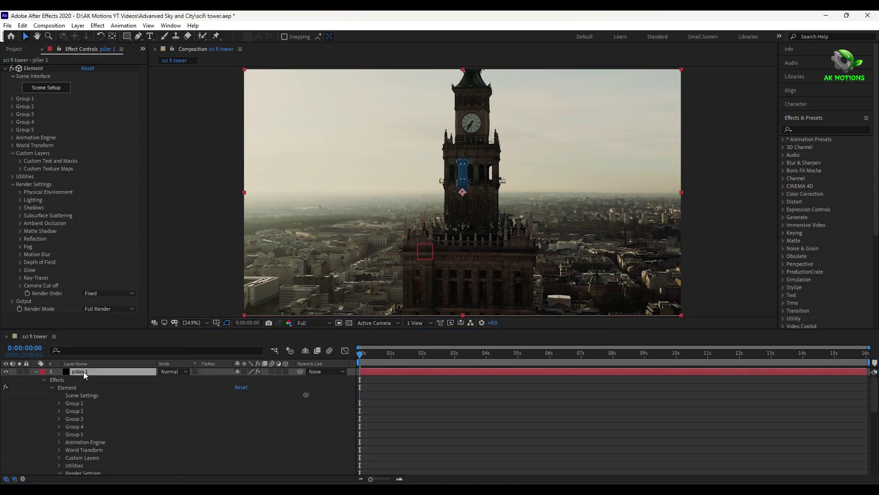
key("ctrl+space")
type("un")
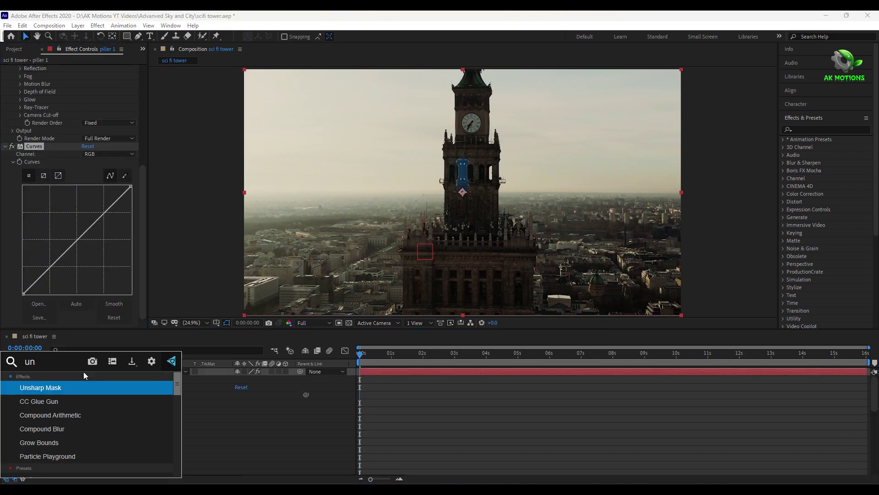
key("Return")
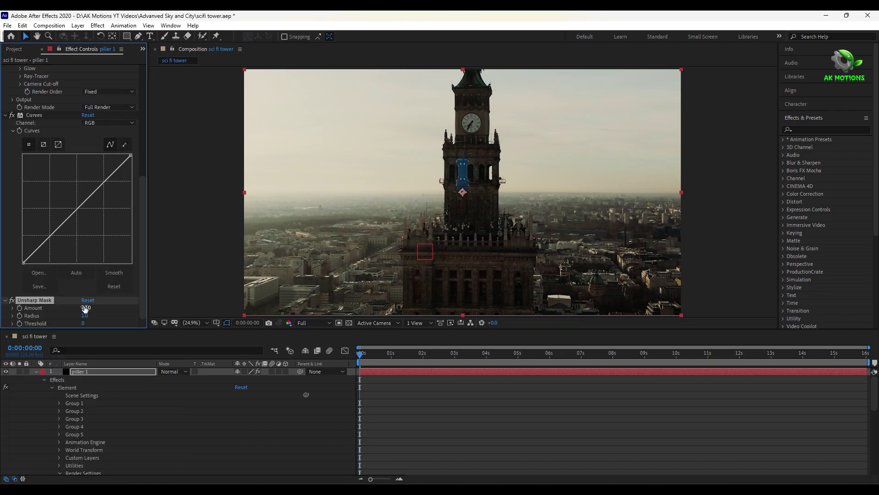
Draw a contrast S-curve in RGB and lift the Blue channel curve
left_click_drag(105, 184, 102, 178)
left_click_drag(39, 240, 38, 255)
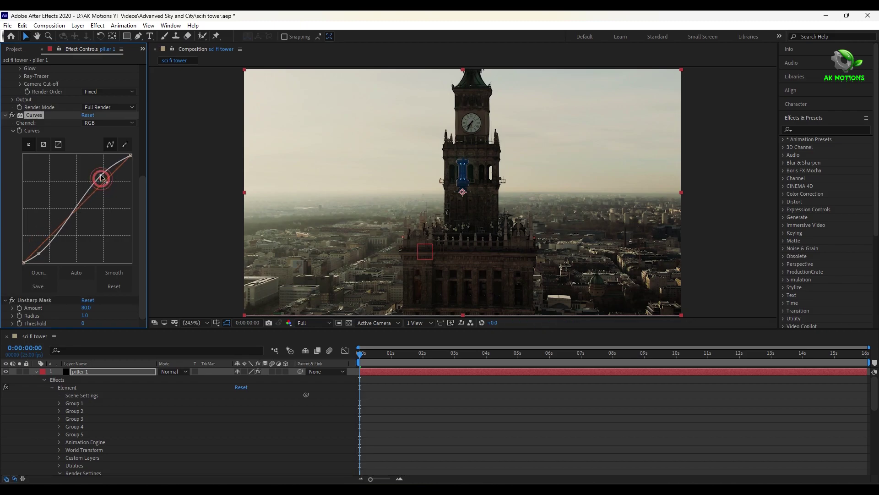
left_click(106, 122)
left_click(102, 163)
left_click_drag(96, 192, 86, 187)
left_click(106, 122)
left_click(102, 153)
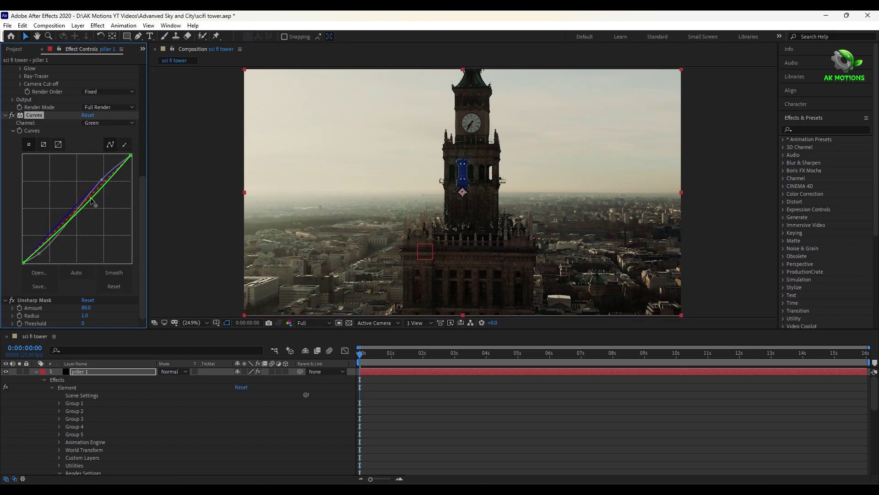
scroll(2, 128, "up", 5)
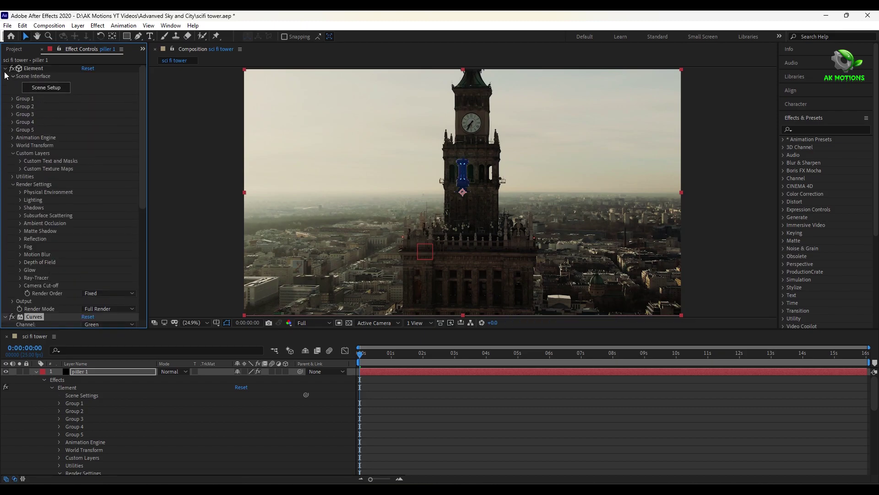
left_click(4, 68)
left_click(4, 76)
left_click(5, 85)
Move piller 1 below piller 1 null and parent it to the null
key("u")
left_click(127, 415)
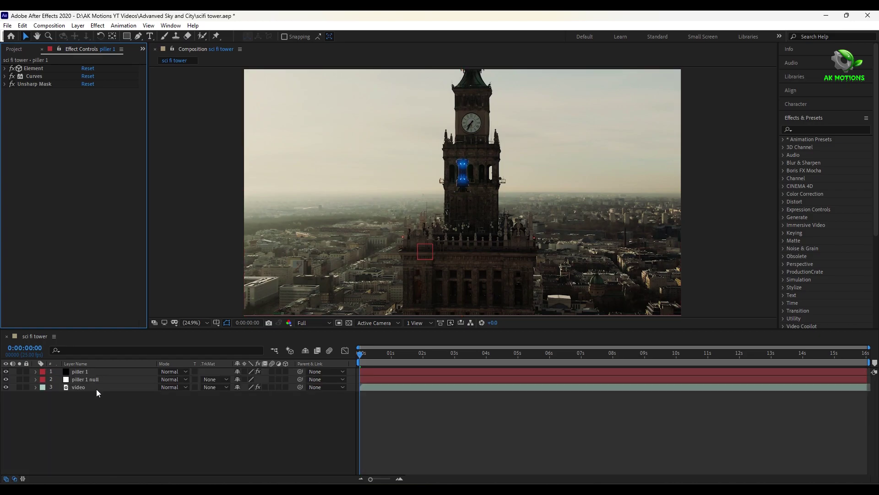
left_click_drag(93, 370, 91, 379)
left_click_drag(300, 379, 103, 370)
left_click(159, 405)
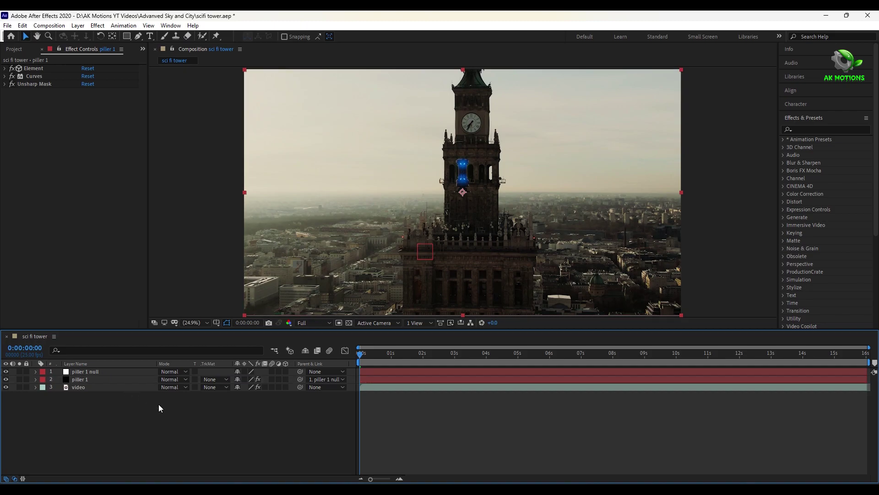
Drive Aux Channel 1 Rotation Y with the expression time*100
left_click(100, 380)
left_click(5, 69)
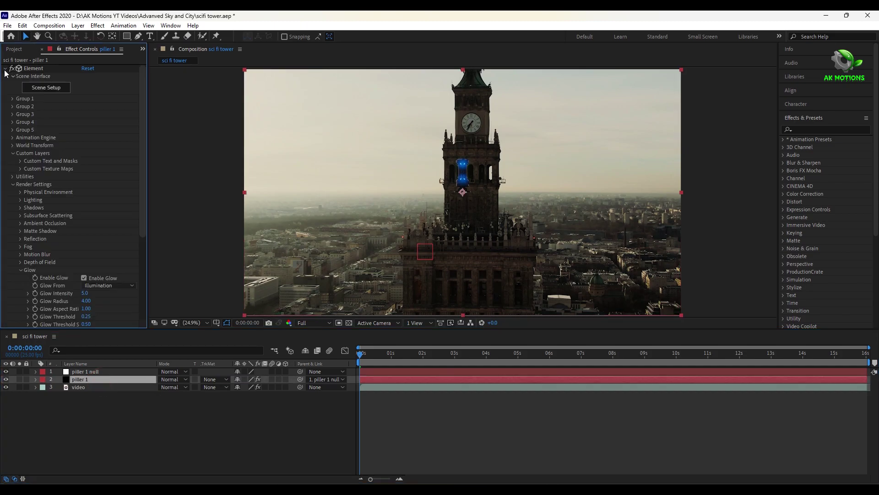
left_click(13, 99)
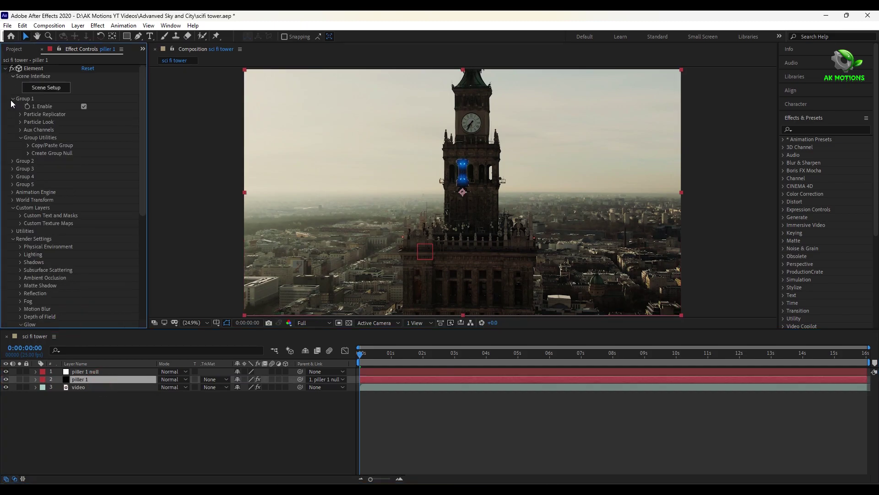
left_click(20, 130)
left_click(27, 138)
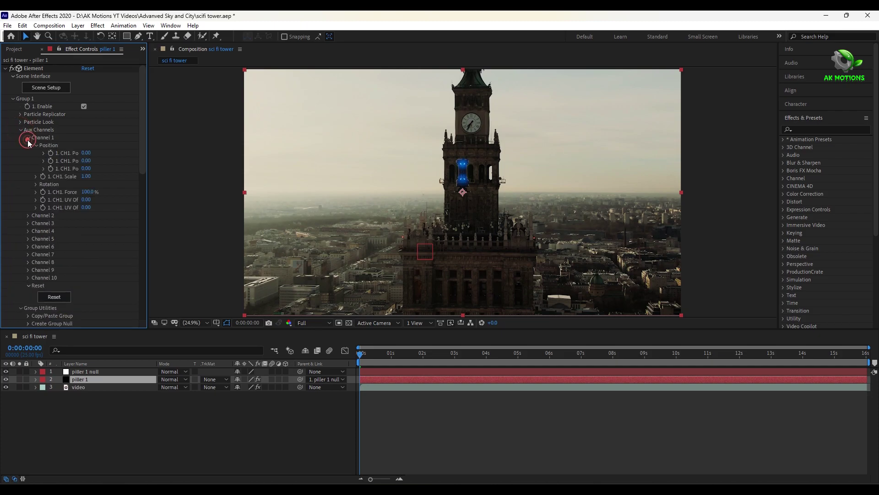
left_click(35, 184)
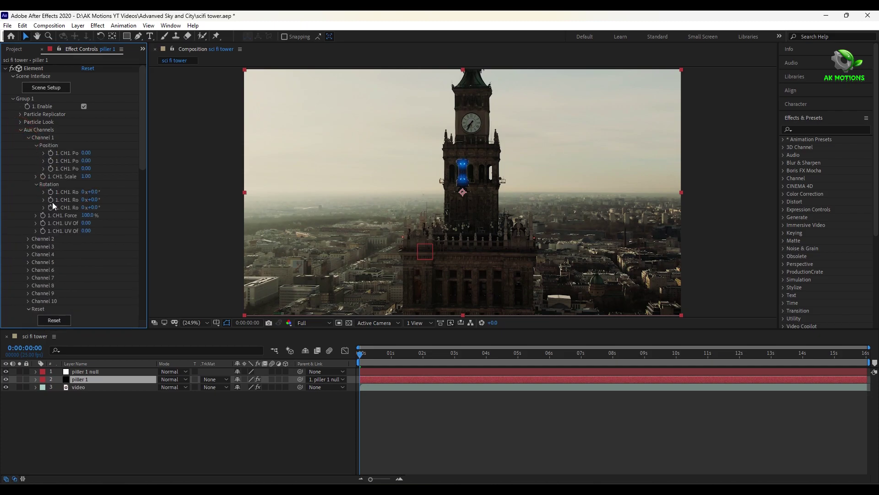
left_click(50, 200, "alt")
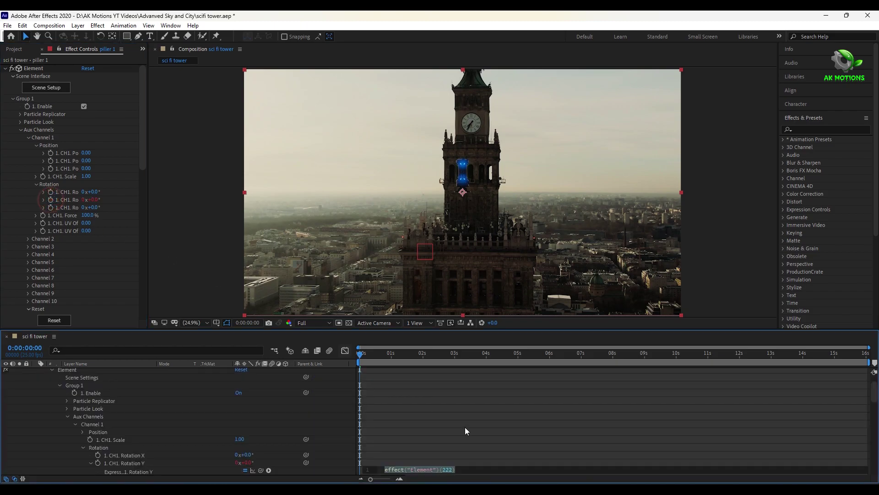
type("time*100")
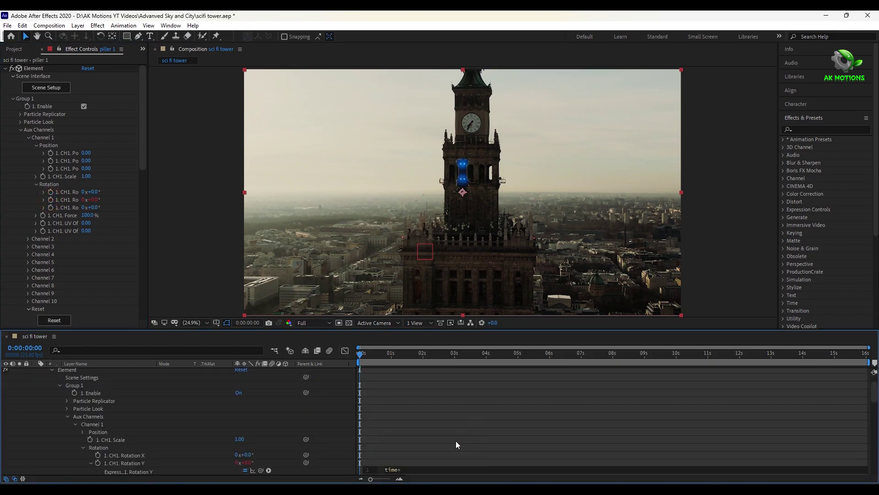
left_click(430, 434)
scroll(224, 410, "up", 2)
left_click(36, 380)
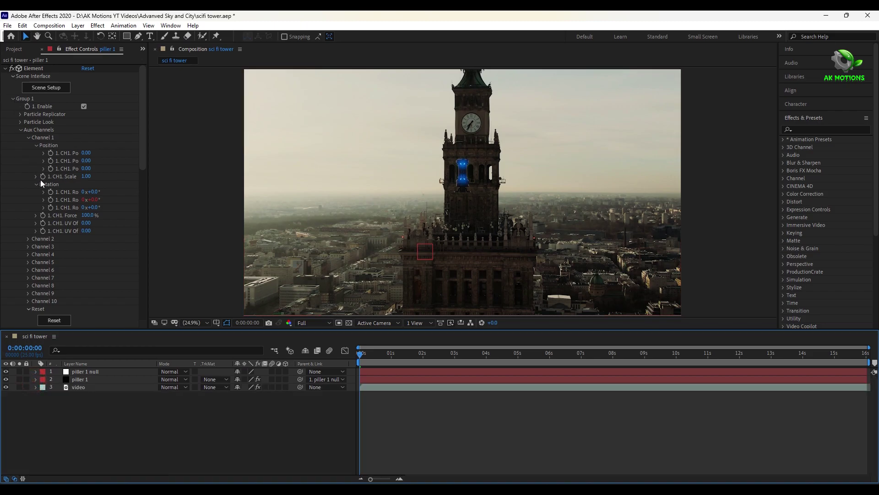
Place the pillar on the left turret at 1543.4,1363.7 with Position Z 2690
left_click(21, 114)
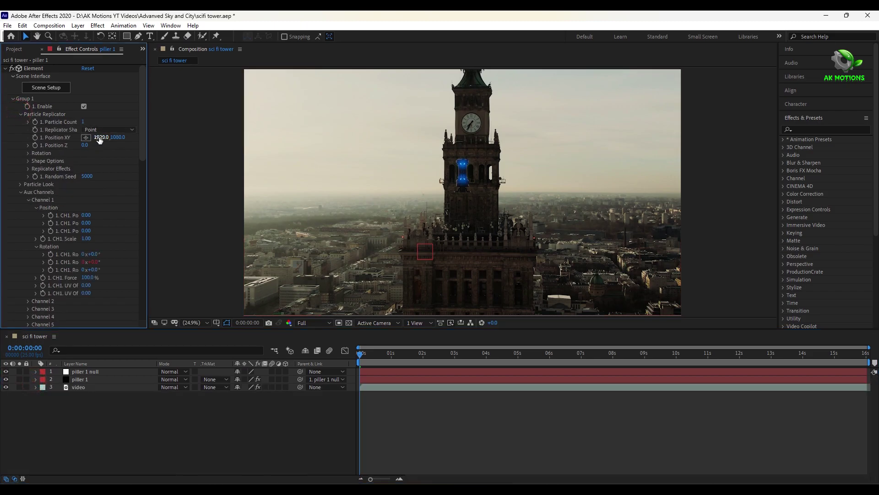
left_click_drag(101, 138, 53, 136)
left_click_drag(450, 192, 417, 226)
scroll(413, 233, "up", 4)
left_click_drag(293, 293, 434, 196)
left_click_drag(424, 232, 430, 225)
left_click_drag(85, 145, 17, 139)
left_click_drag(120, 138, 169, 143)
scroll(75, 264, "down", 10)
scroll(75, 266, "up", 10)
Set Particle Size to 15.00 and fit the whole composition in the viewer
left_click(19, 114)
left_click(20, 122)
left_click_drag(86, 130, 399, 220)
left_click(196, 322)
left_click(212, 172)
scroll(399, 220, "up", 4)
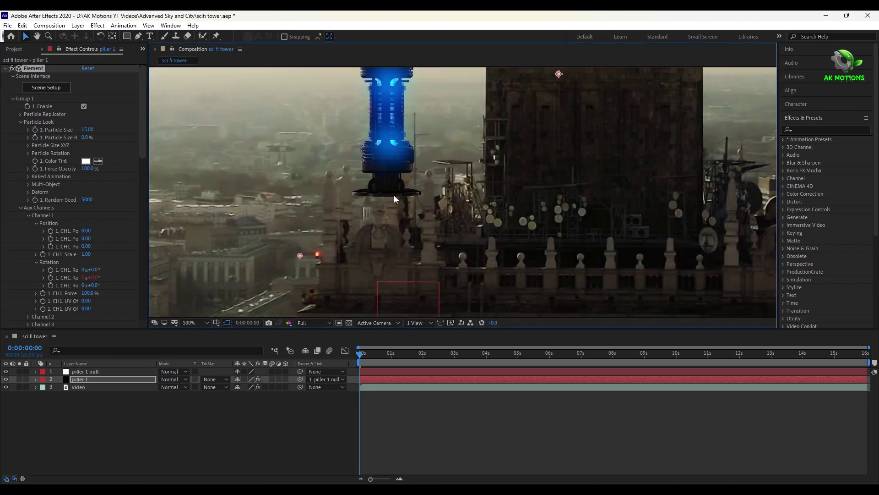
scroll(479, 190, "down", 4)
left_click_drag(479, 191, 427, 208)
scroll(440, 224, "down", 2)
scroll(441, 224, "up", 2)
Add a new Parallel light layer to the composition
right_click(133, 428)
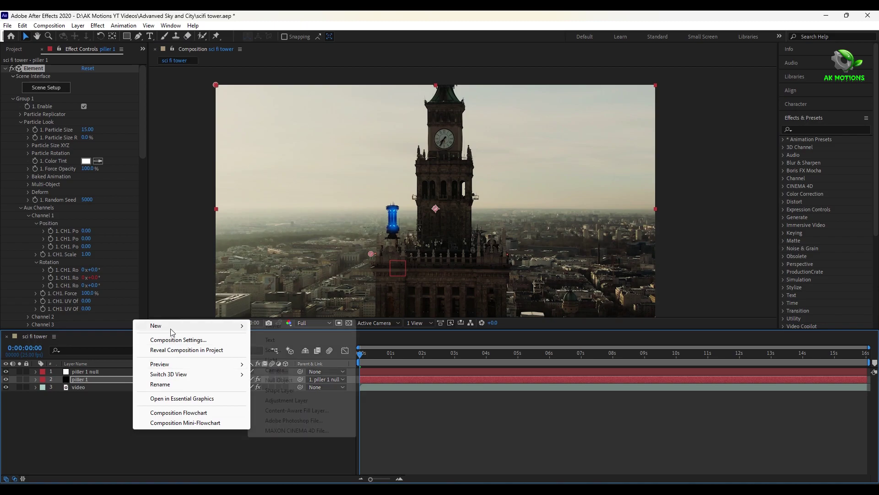
mouse_move(169, 326)
left_click(301, 361)
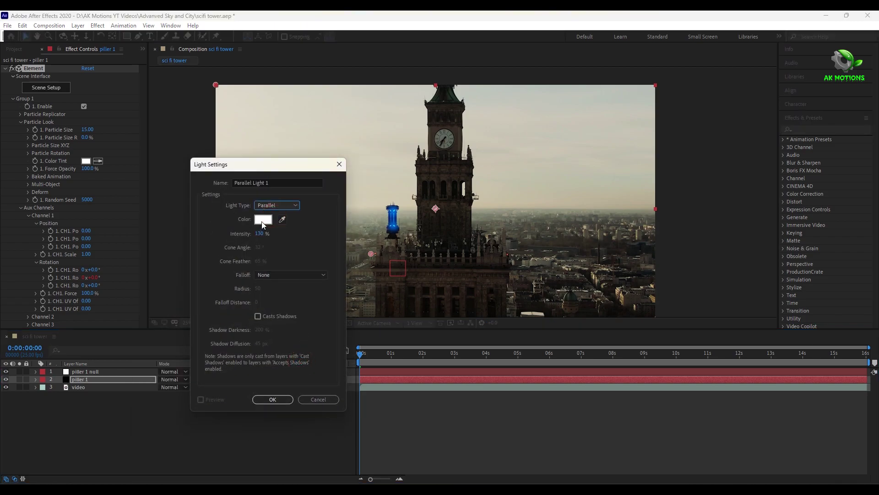
left_click(273, 399)
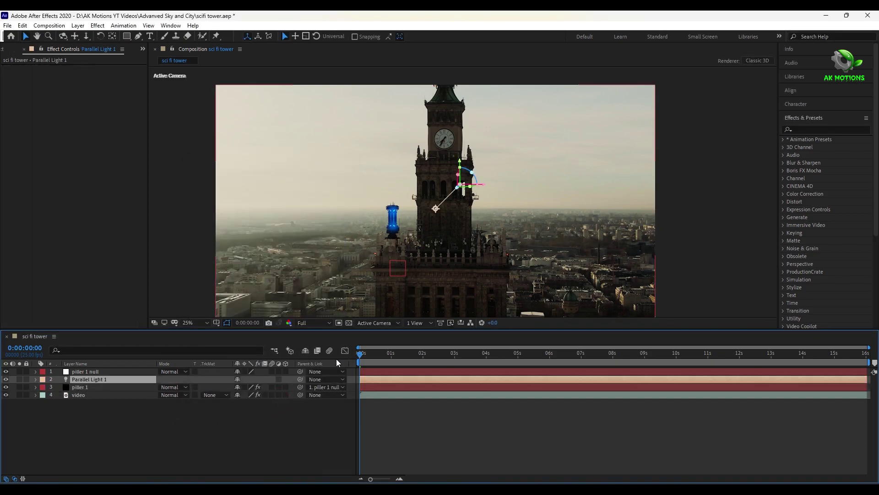
Move the light to the upper right, solo the pillar and light, and aim it at the pillar
scroll(378, 256, "down", 2)
scroll(378, 256, "up", 2)
left_click_drag(480, 185, 557, 183)
left_click_drag(553, 164, 761, 78)
left_click_drag(661, 115, 575, 211)
left_click(92, 388)
left_click(19, 387)
left_click(20, 379)
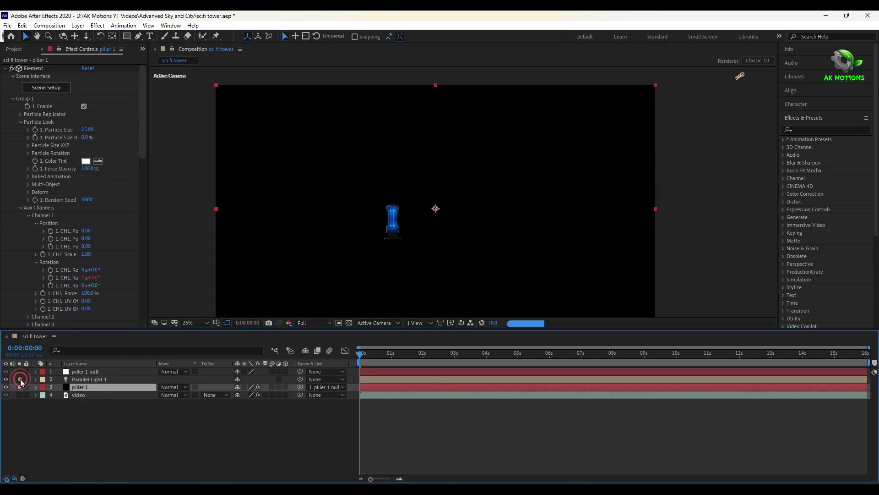
left_click_drag(437, 209, 694, 118)
Set the light colour to warm cream FFF2D3 in Light Settings
double_click(66, 379)
left_click(257, 234)
left_click(283, 399)
double_click(66, 379)
left_click(263, 219)
left_click(256, 325)
left_click(146, 223)
left_click(326, 224)
left_click(273, 399)
Raise and re-aim the light toward the upper right, unsolo all layers, and save the project
scroll(587, 150, "down", 2)
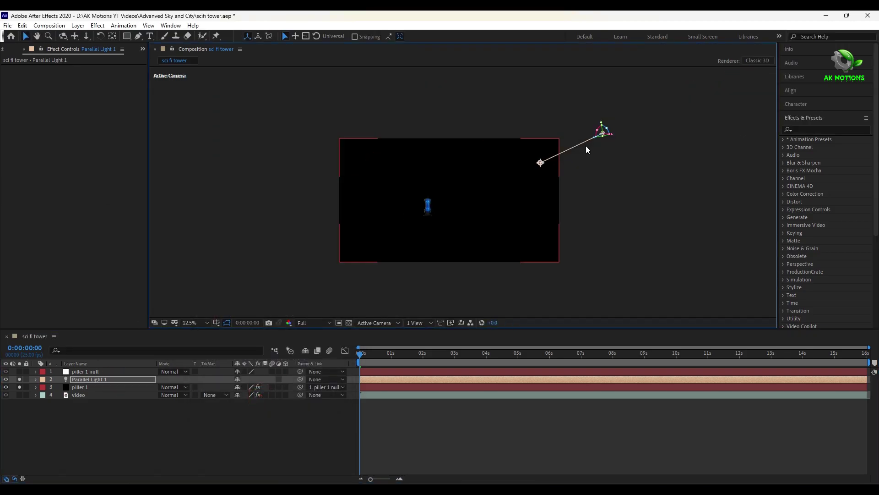
left_click_drag(601, 122, 591, 60)
left_click(110, 426)
left_click(89, 379)
left_click_drag(534, 115, 564, 138)
left_click(169, 447)
key("shift+slash")
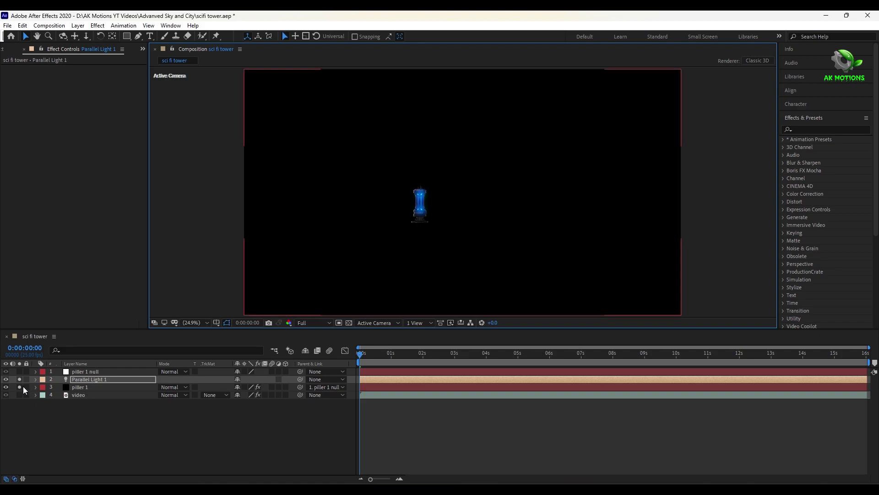
left_click_drag(20, 387, 19, 380)
left_click(139, 433)
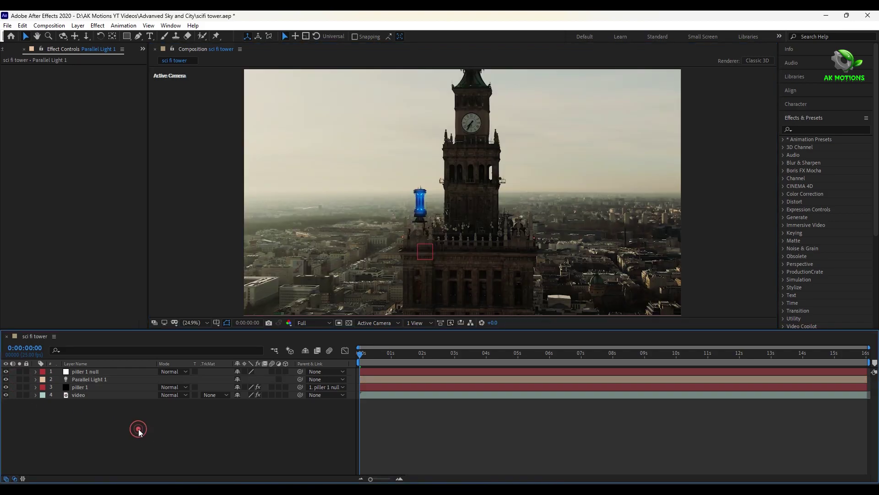
key("ctrl+s")
Set the parallel light's intensity to 800
scroll(403, 248, "up", 3)
scroll(404, 248, "up", 2)
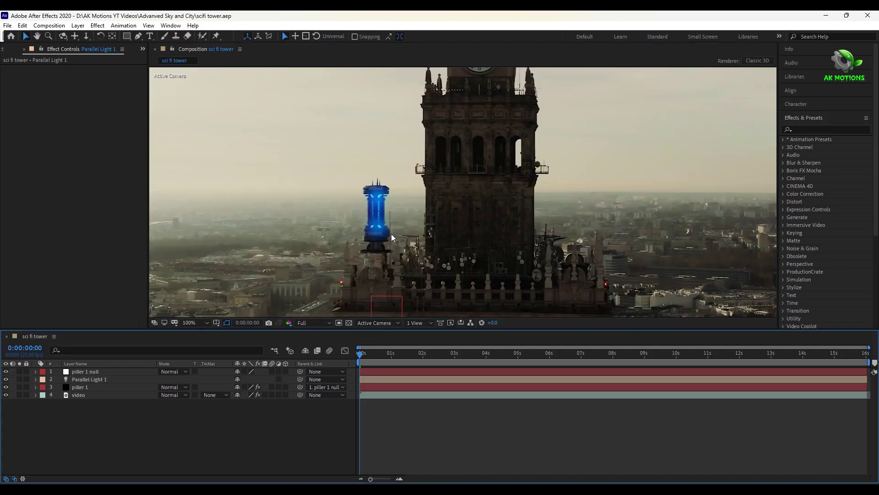
double_click(87, 379)
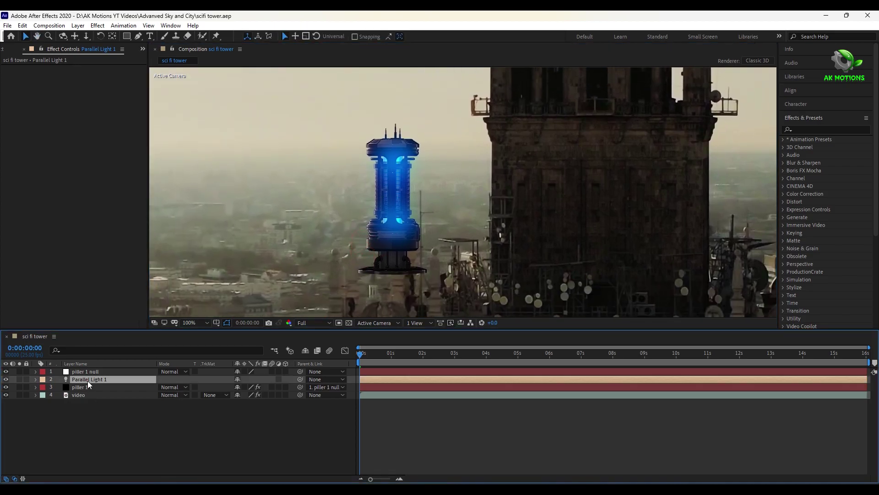
double_click(261, 233)
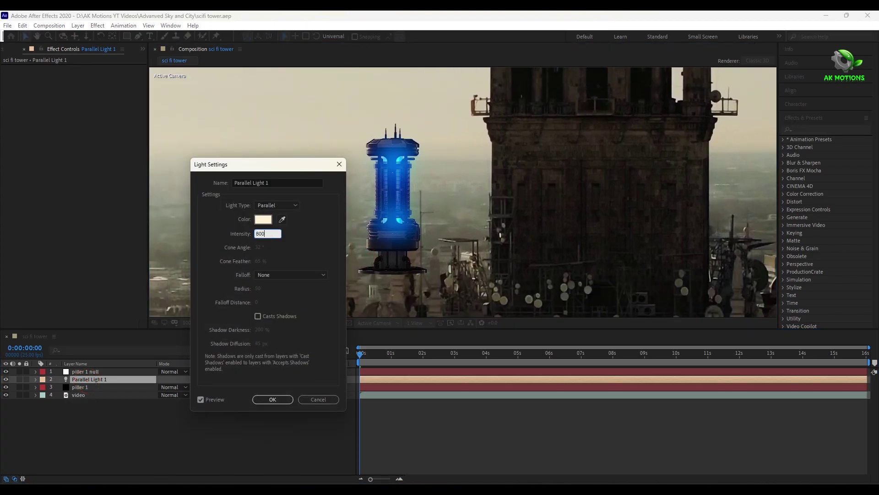
key("Return")
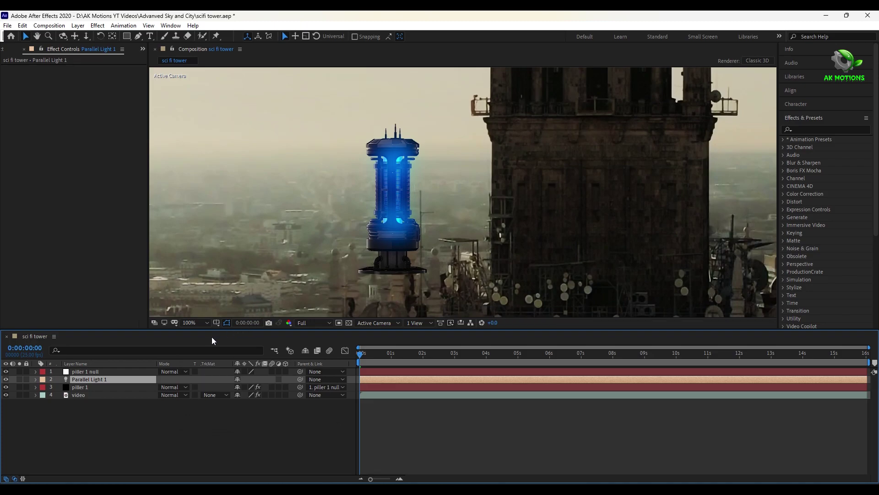
Expand the Fog section of the pillar's Element render settings and enable fog
left_click(81, 388)
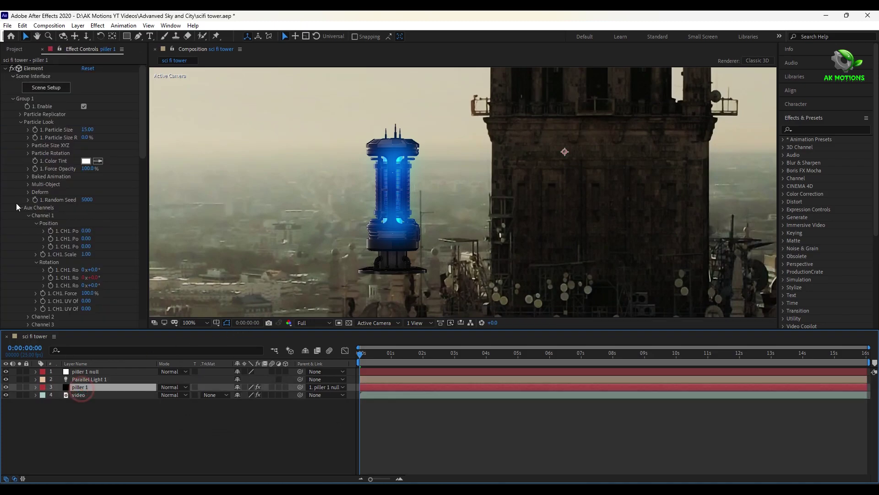
left_click(13, 98)
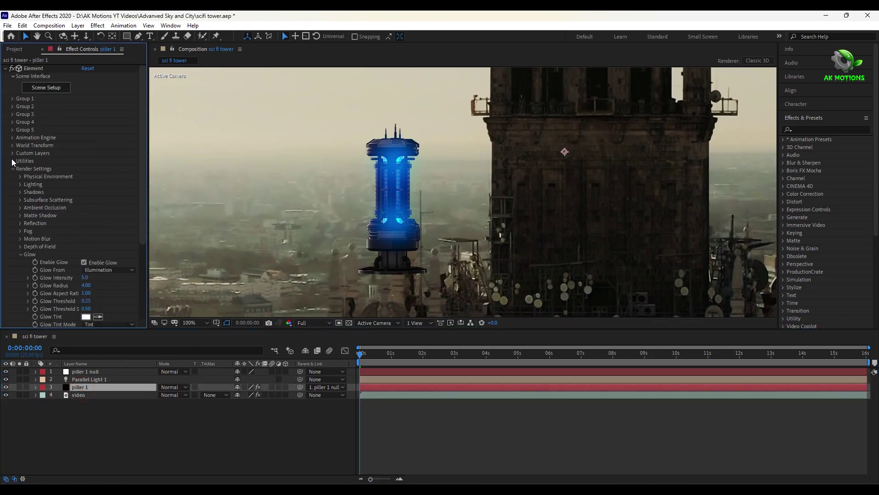
scroll(13, 174, "down", 3)
left_click(18, 177)
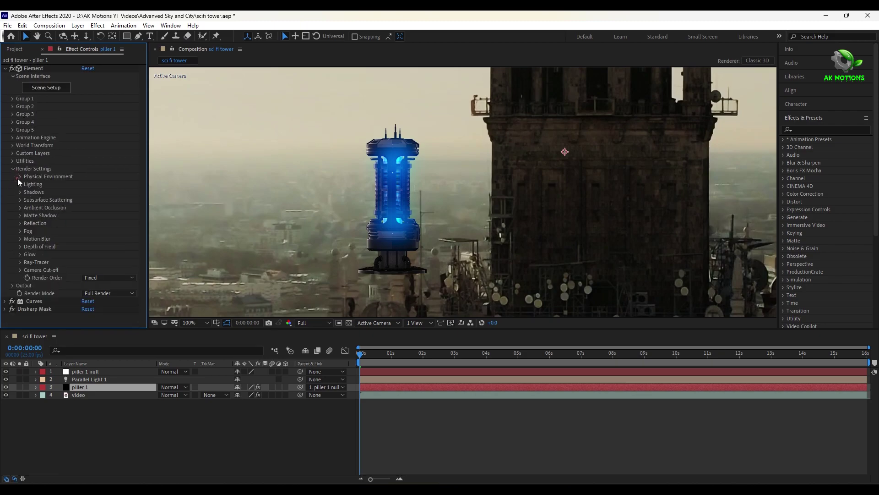
left_click(20, 230)
left_click(85, 239)
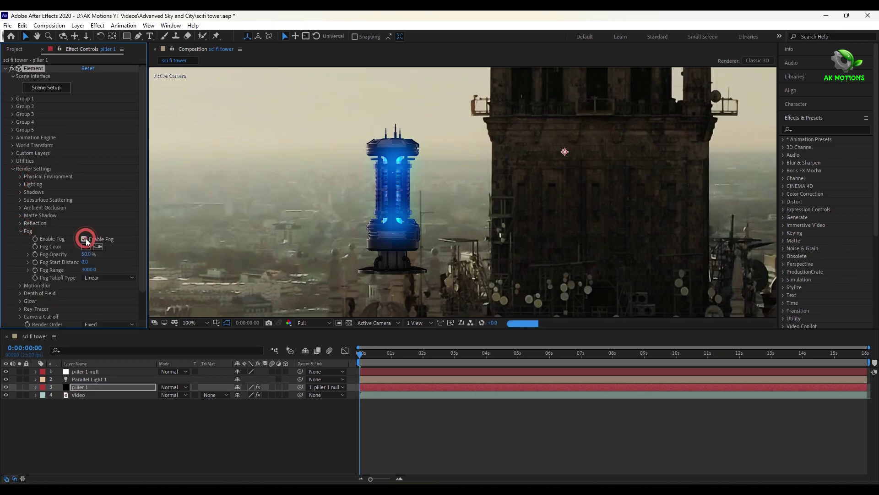
Sample a darker fog colour from the scene and adjust fog opacity and start distance
left_click(96, 246)
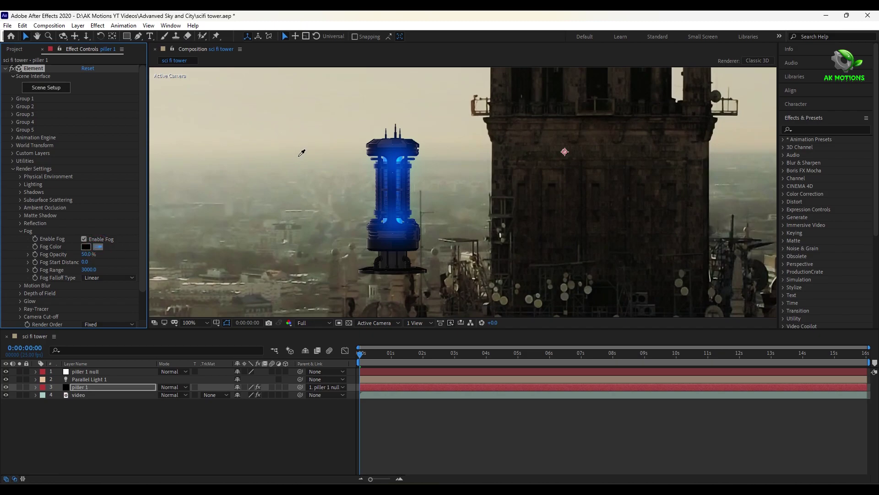
left_click_drag(91, 254, 74, 256)
left_click_drag(85, 262, 151, 265)
left_click(101, 246)
left_click(529, 197)
left_click(96, 247)
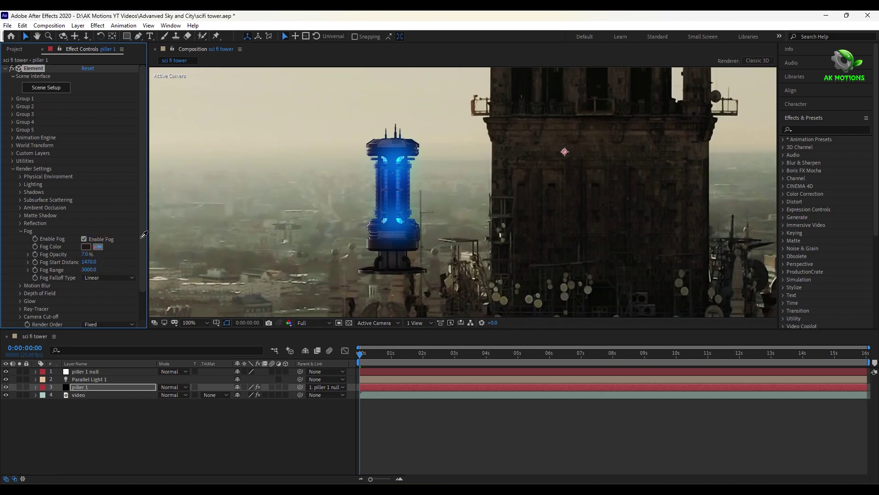
left_click_drag(86, 254, 118, 266)
Set fog falloff to Exponential, range to 3640, and start distance to 970
left_click(109, 278)
left_click(105, 297)
left_click_drag(93, 261, 85, 270)
left_click(86, 255)
Set the pillar's fog opacity to 50%
type("40")
key("Return")
left_click(87, 254)
type("50")
key("Return")
key("shift+slash")
Apply a Tint effect to the pillar and lower its amount to 30%
key("ctrl+space")
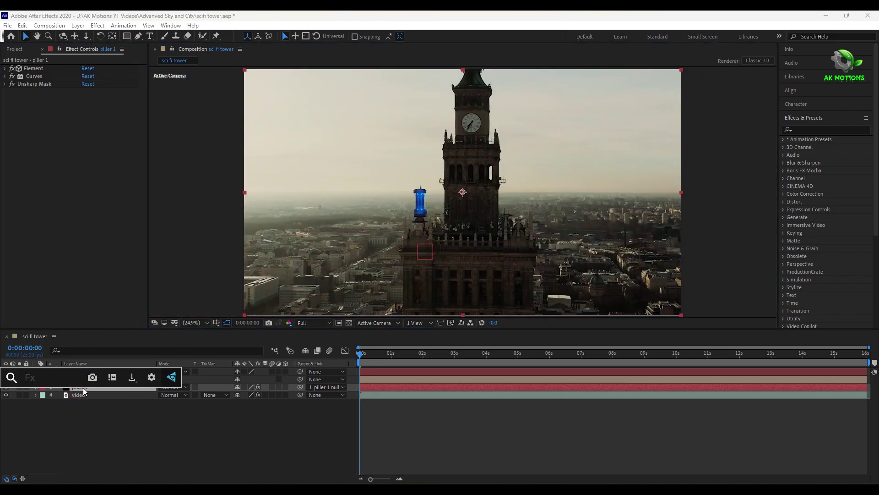
type("tin")
key("Return")
scroll(444, 204, "up", 3)
scroll(363, 203, "up", 2)
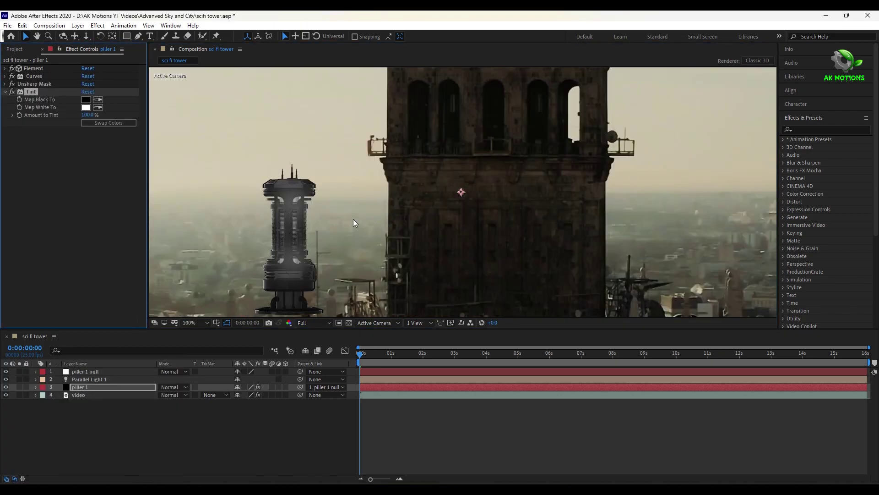
left_click_drag(90, 115, 81, 117)
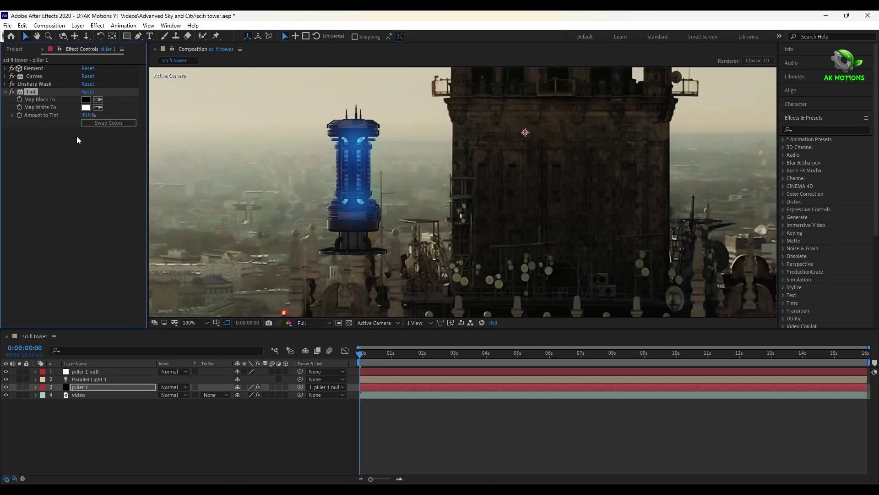
left_click(203, 456)
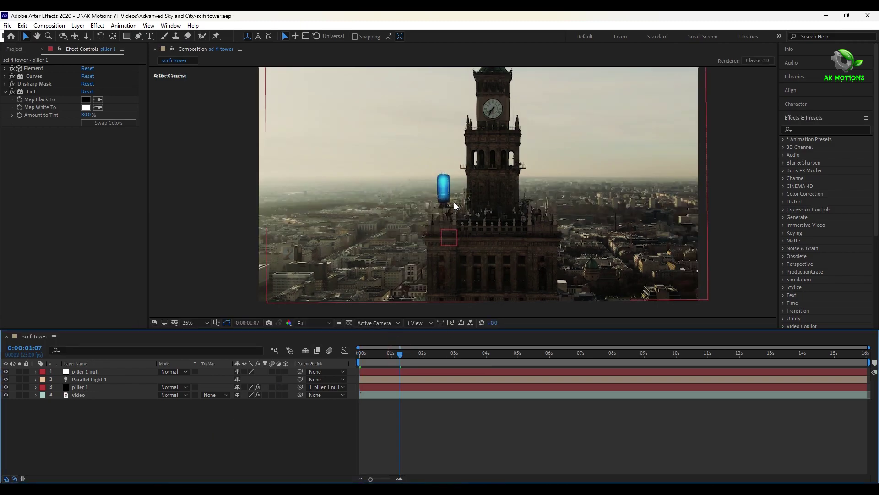
Set the Element glow radius to 8 and glow intensity to 4
key("period")
scroll(424, 194, "up", 1)
left_click(5, 68)
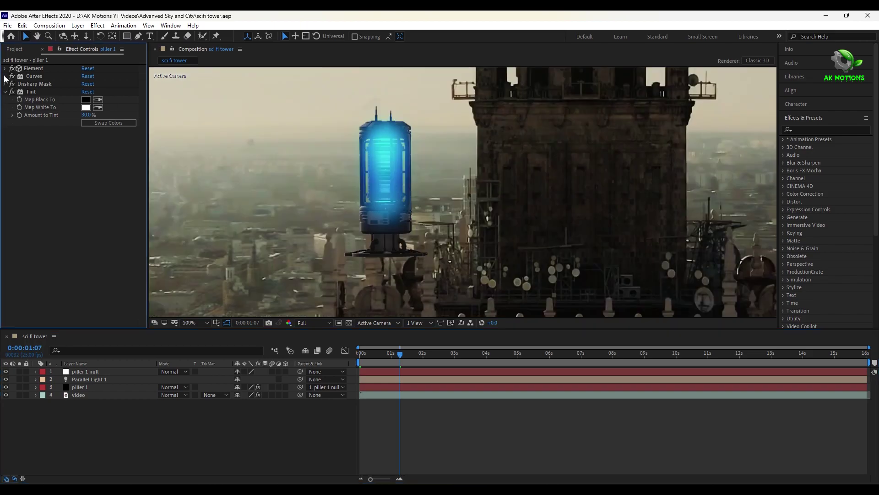
left_click(19, 231)
left_click(19, 253)
scroll(82, 237, "down", 2)
left_click_drag(85, 230, 88, 234)
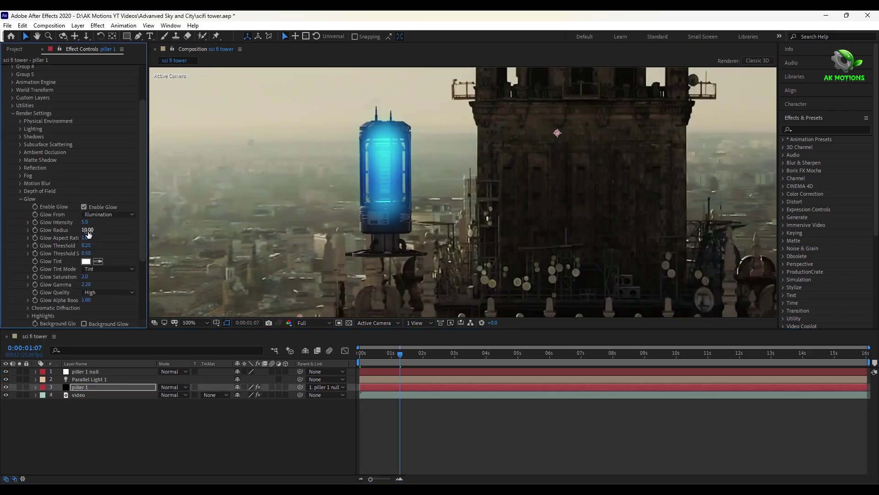
left_click(86, 231)
type("8")
key("Return")
left_click(86, 223)
type("4")
key("Return")
Save the project and scrub through the shot to check the pillar
left_click(201, 322)
left_click(210, 168)
left_click(241, 442)
key("ctrl+s")
left_click_drag(443, 353, 592, 378)
Keyframe the pillar's Element Z Rotation, tilting it a few degrees by the last frame
left_click(104, 371)
left_click(102, 387)
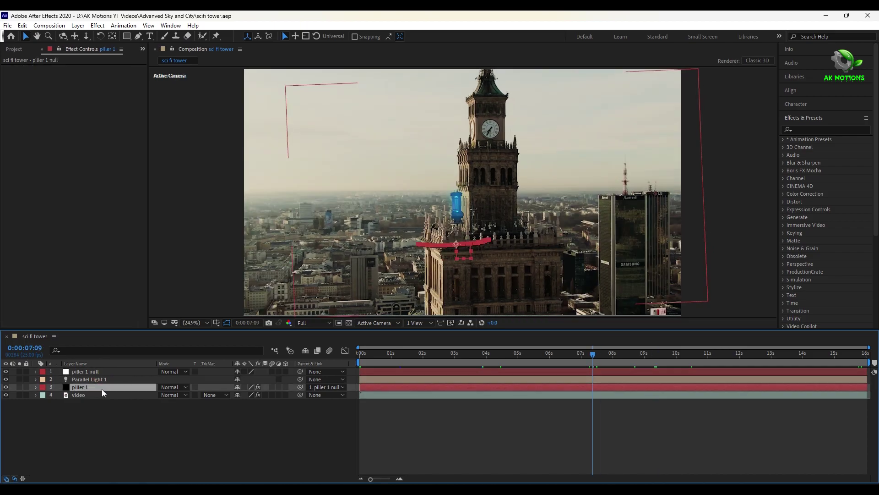
left_click(12, 98)
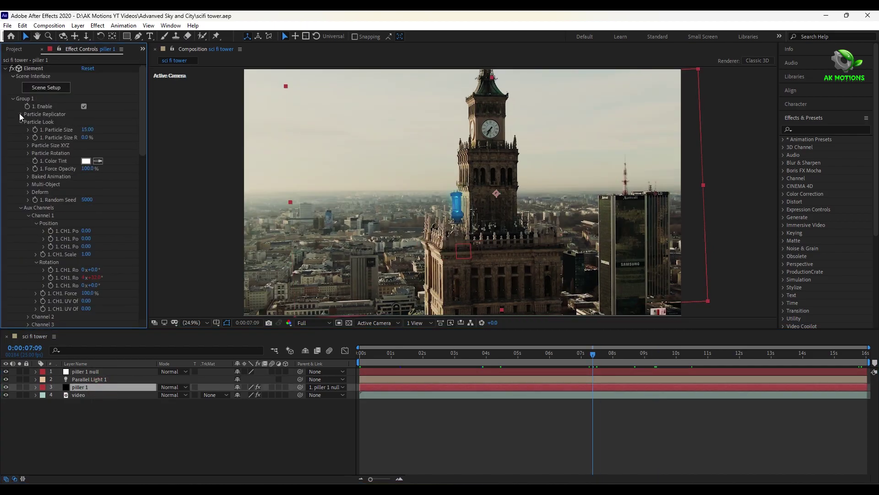
left_click(28, 153)
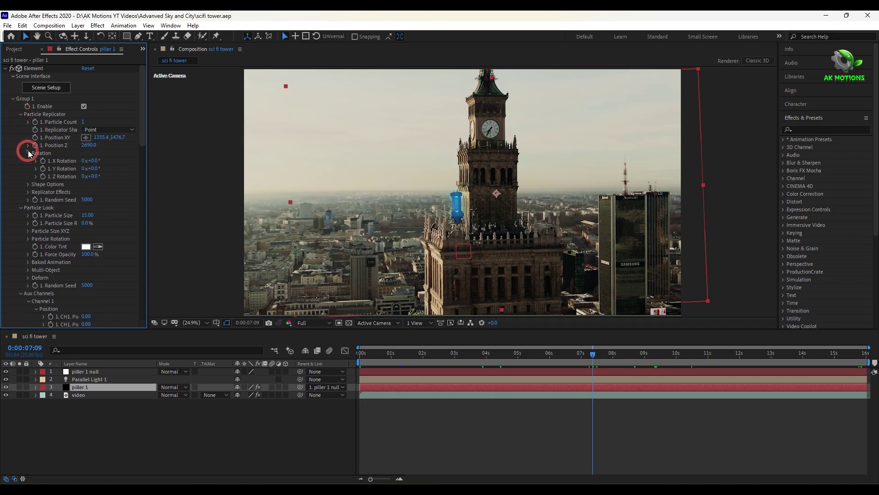
left_click(469, 356)
left_click(43, 176)
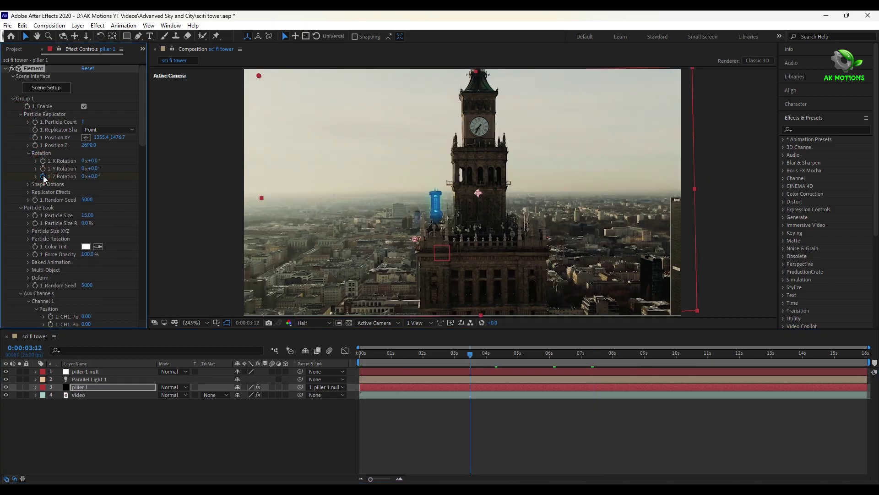
left_click(616, 355)
key("End")
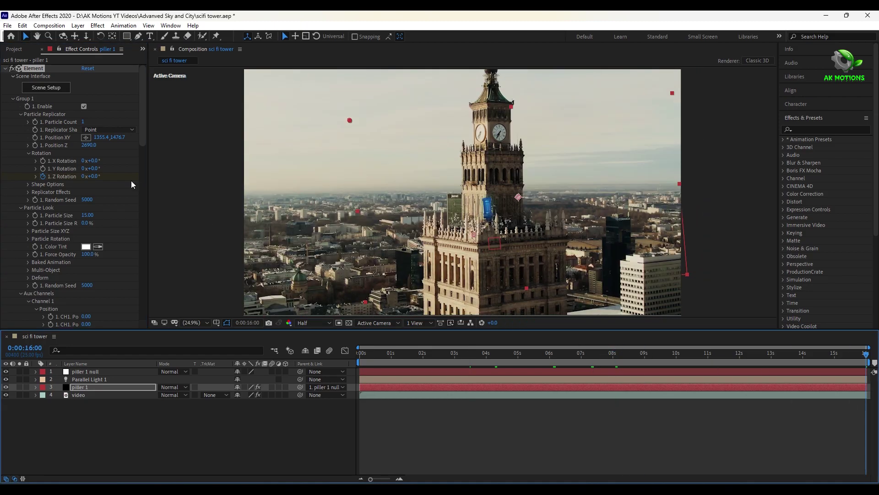
left_click_drag(95, 177, 98, 178)
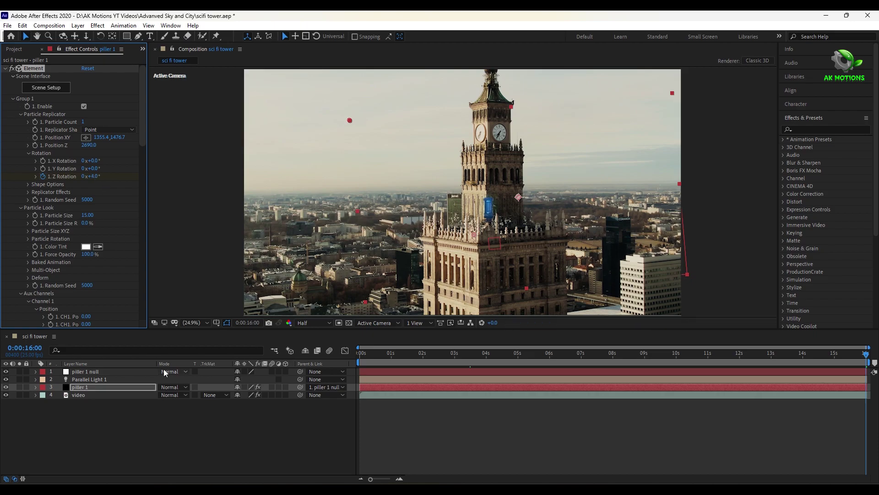
Reveal and inspect the pillar's Z Rotation keyframes, then scrub through the shot
left_click(117, 386)
key("u")
left_click(460, 397)
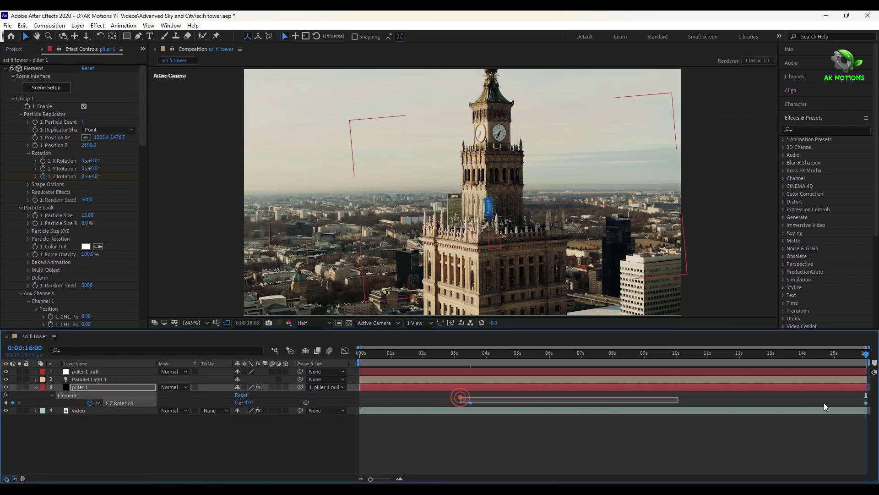
left_click_drag(846, 403, 877, 407)
left_click(742, 448)
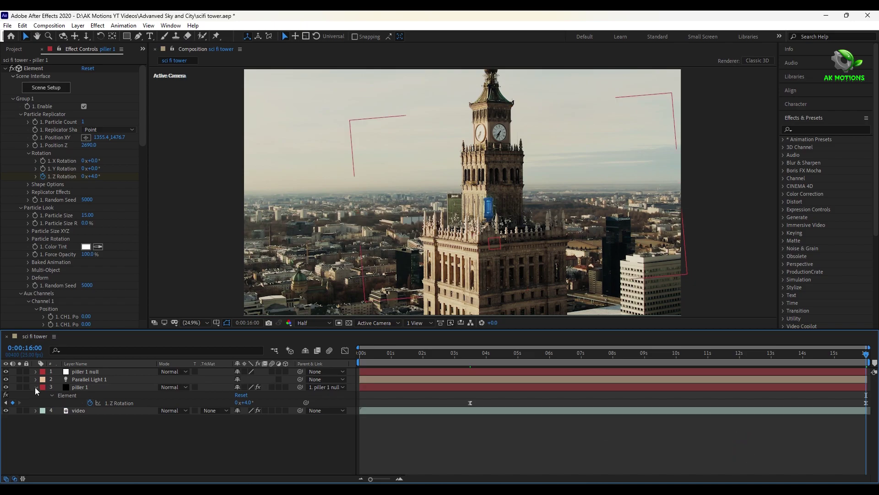
key("u")
left_click(442, 352)
left_click_drag(443, 352, 448, 404)
Move piller 1's final Z Rotation keyframe to about 2 seconds, then return to the first frame
left_click(125, 389)
key("u")
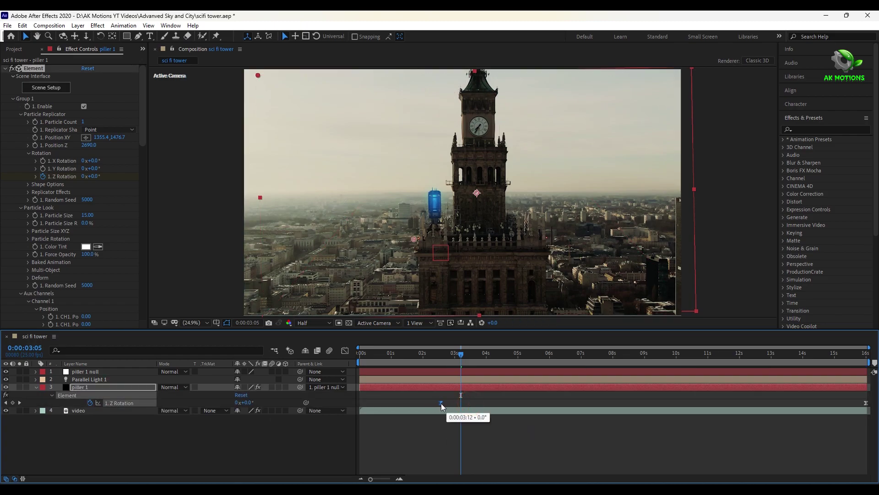
left_click_drag(462, 355, 432, 355)
left_click_drag(440, 404, 405, 401)
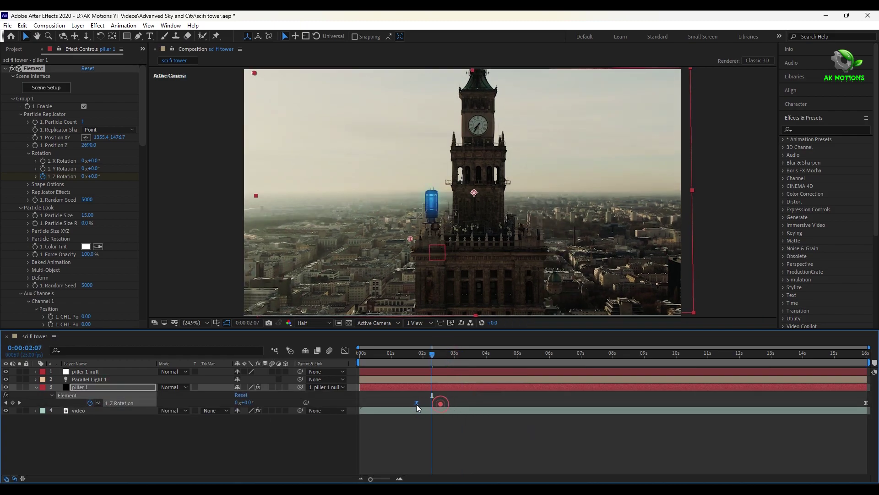
key("u")
left_click(678, 355)
left_click_drag(677, 355, 831, 362)
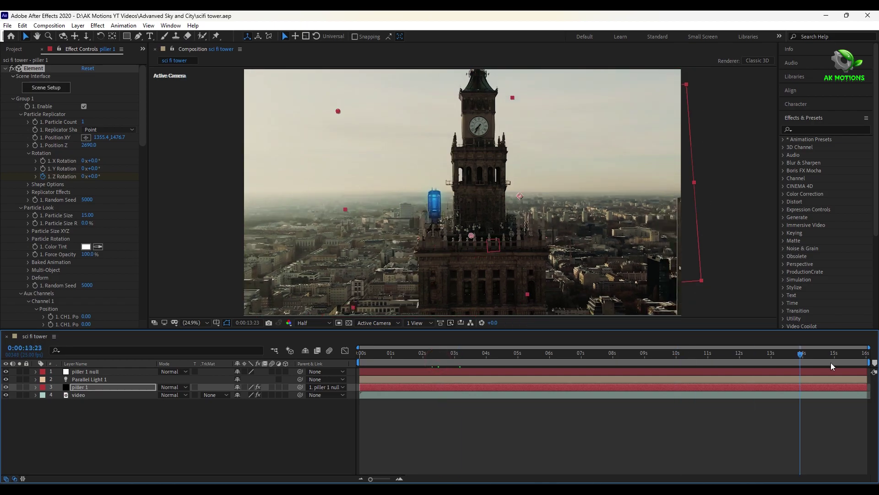
key("Home")
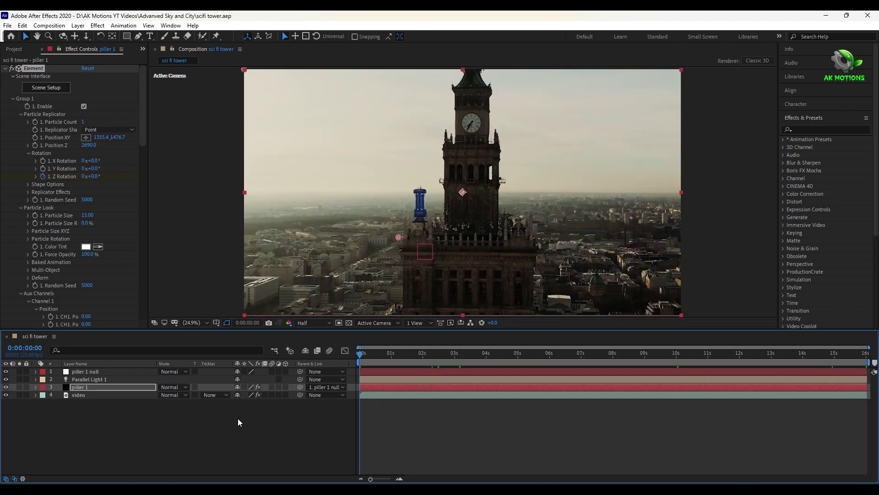
Set the Element particle size to 18 and save the project
left_click(20, 114)
left_click(87, 130)
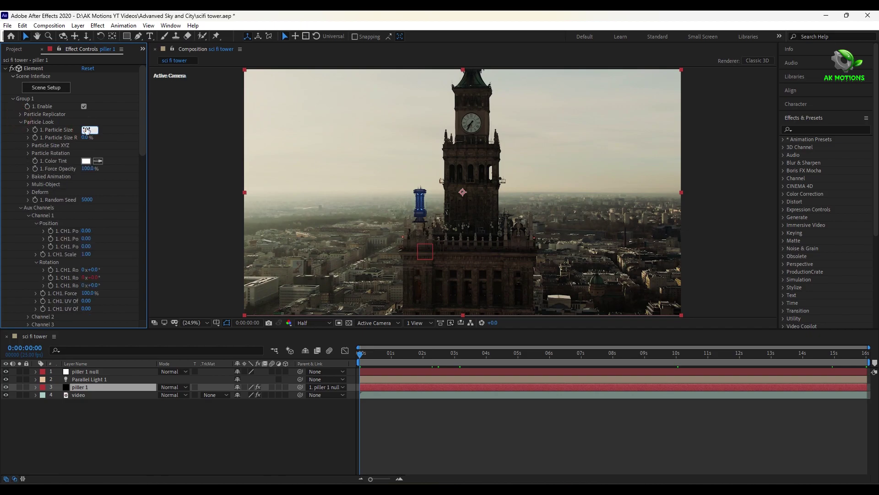
type("18")
key("Return")
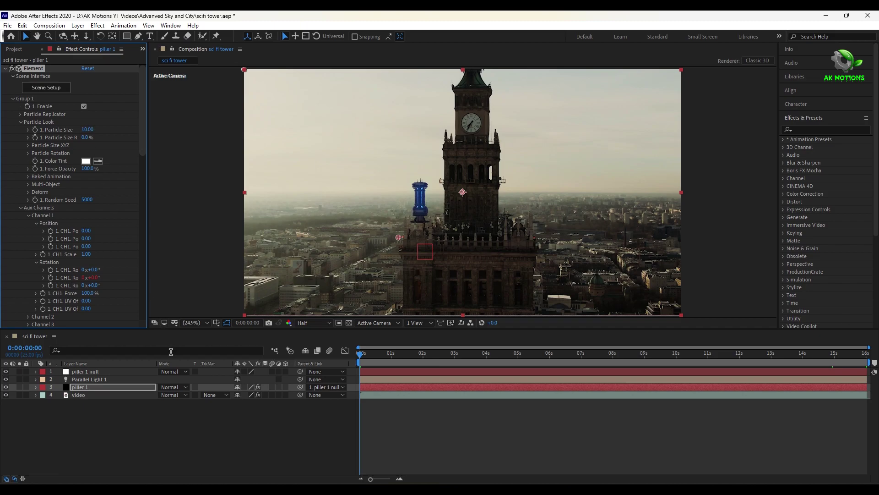
key("ctrl+s")
End the work area at 0:00:03:20 and preview the shot
left_click_drag(380, 354, 480, 372)
key("n")
key("space")
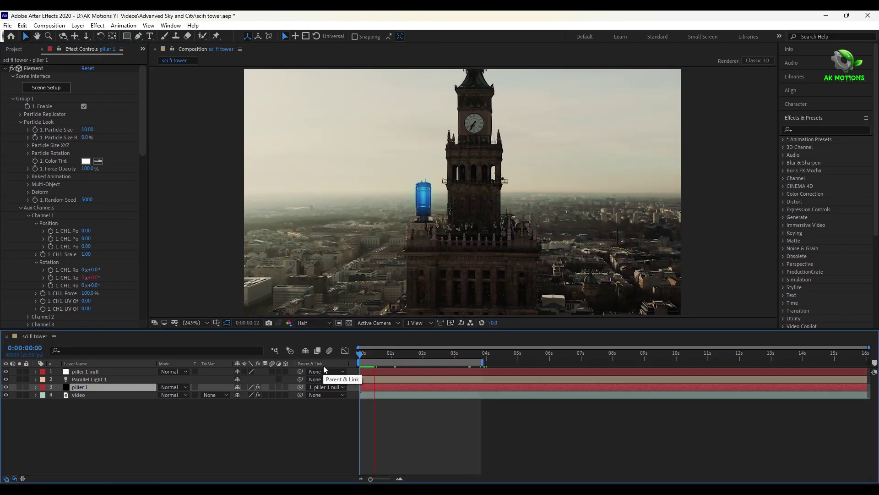
key("space")
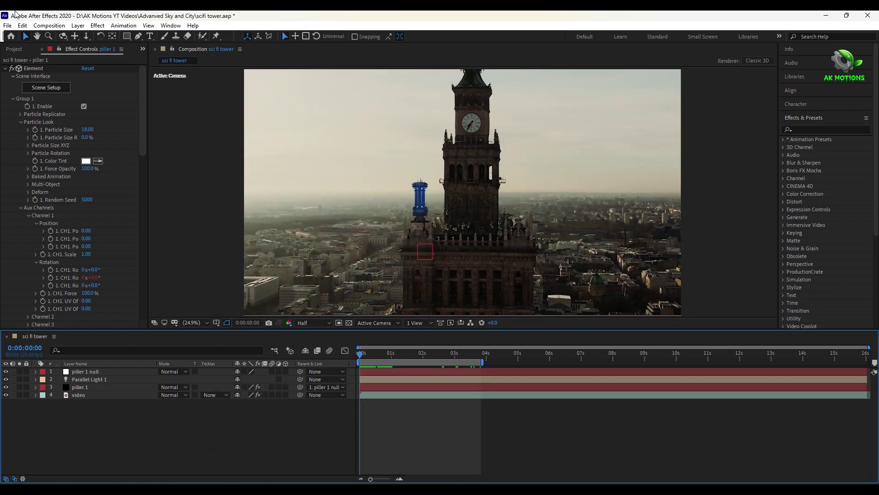
Create a solid named 'saber' below the piller 1 null and apply the Saber effect
left_click(14, 50)
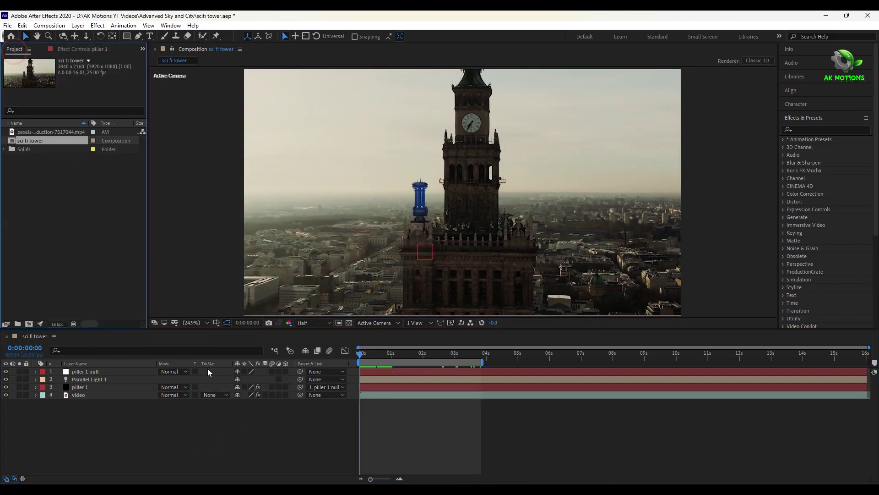
key("ctrl+y")
type("saber")
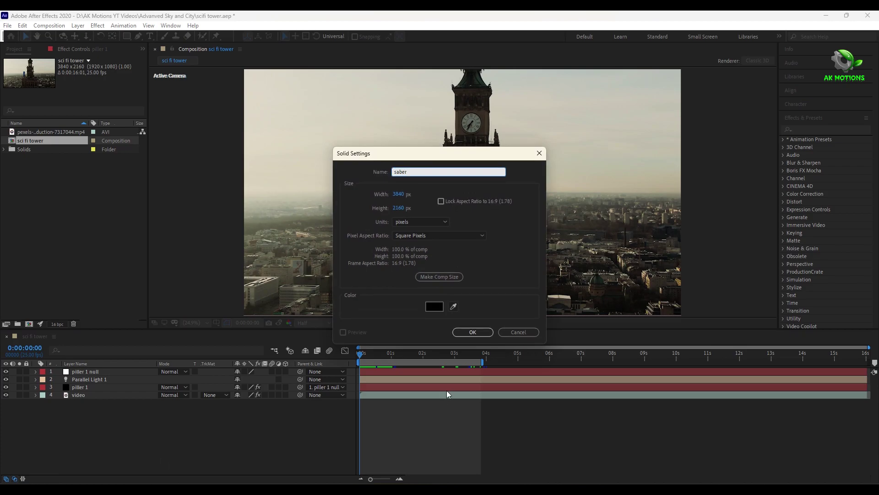
key("Return")
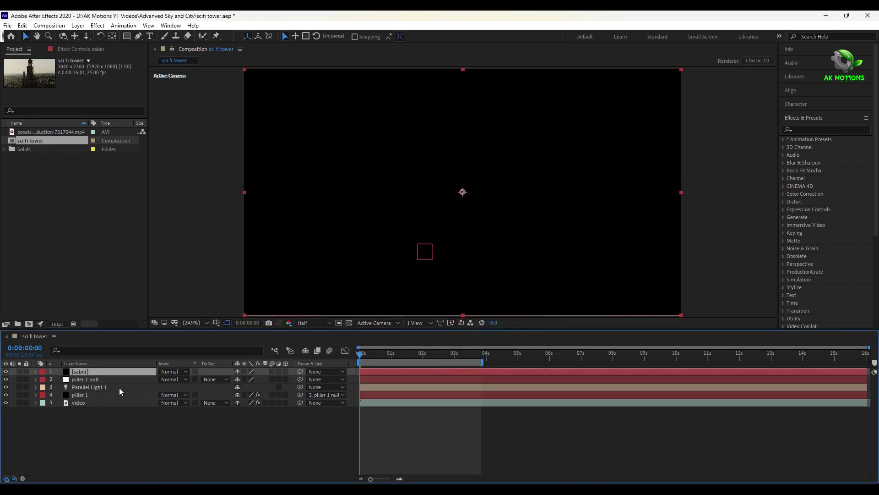
left_click_drag(93, 371, 92, 381)
key("ctrl+space")
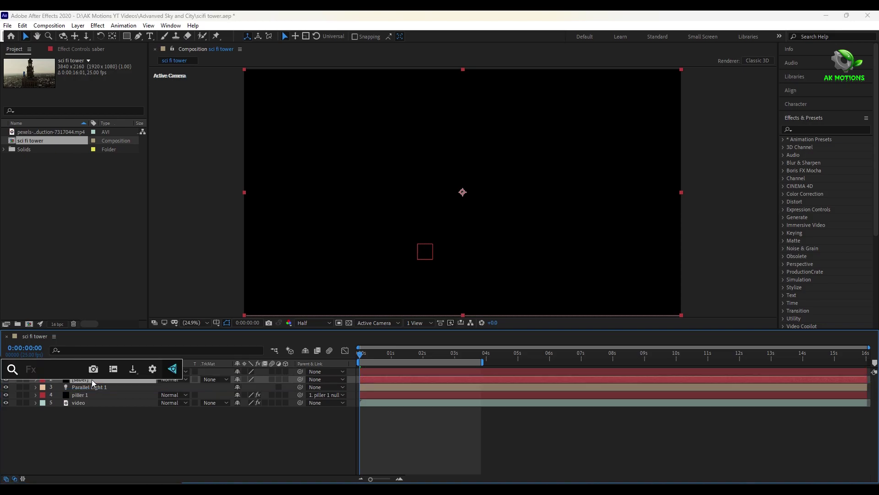
type("sab")
key("Return")
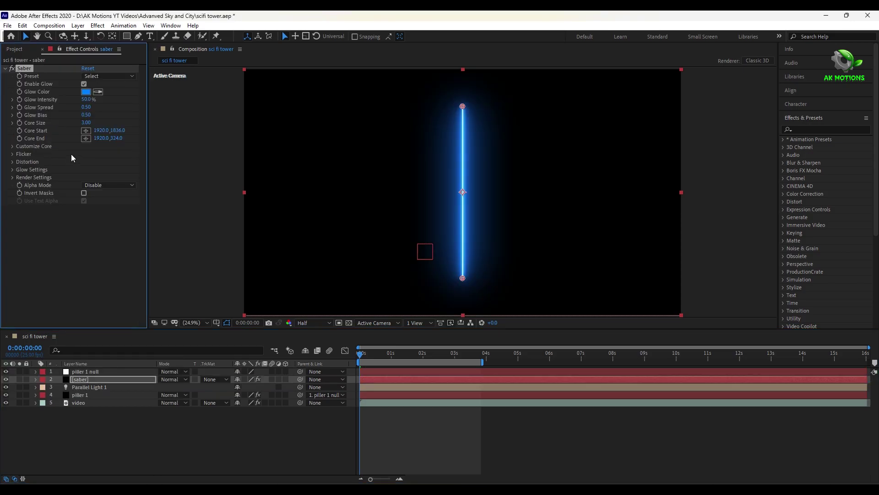
Try several Saber presets (Kryptonite, Fog, Hard Core, Hot) and settle on the cyan Myst preset
left_click(94, 76)
left_click(134, 256)
left_click(120, 76)
left_click(136, 397)
left_click(120, 76)
left_click(136, 196)
left_click(120, 76)
left_click(136, 136)
left_click(102, 77)
left_click(139, 208)
left_click(109, 76)
left_click(139, 236)
left_click(109, 77)
left_click(137, 277)
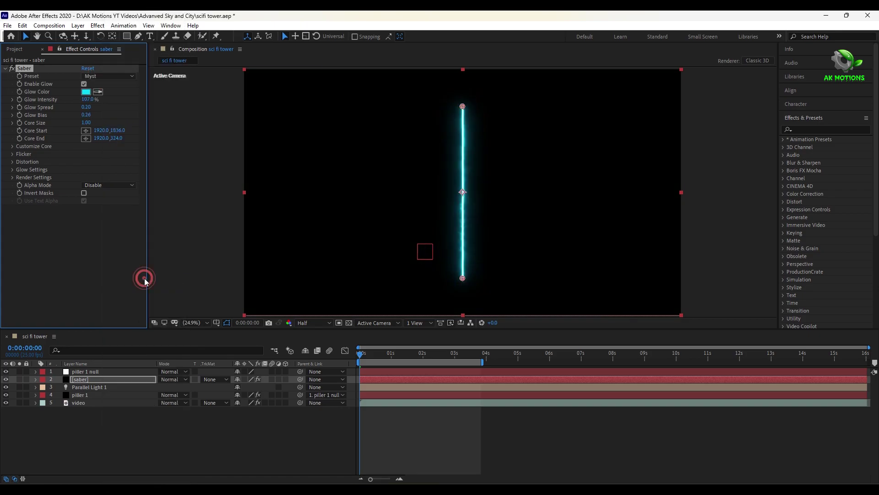
Set the Saber's Composite Setting to Transparent and its Core Size to 1.5
left_click(13, 178)
left_click(110, 255)
left_click(116, 265)
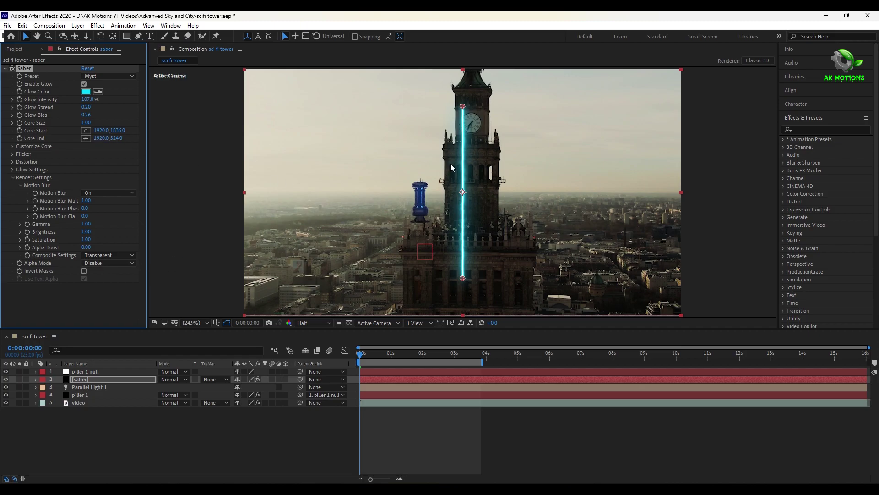
left_click(87, 122)
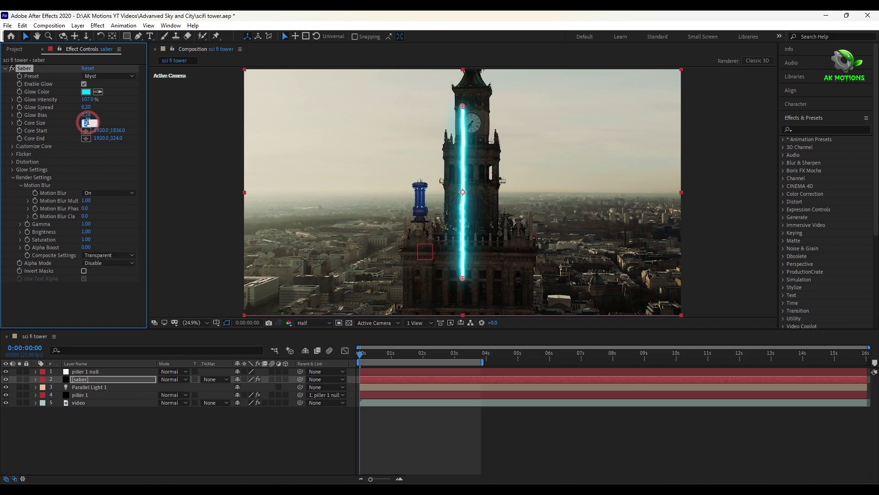
type("1.5")
key("Return")
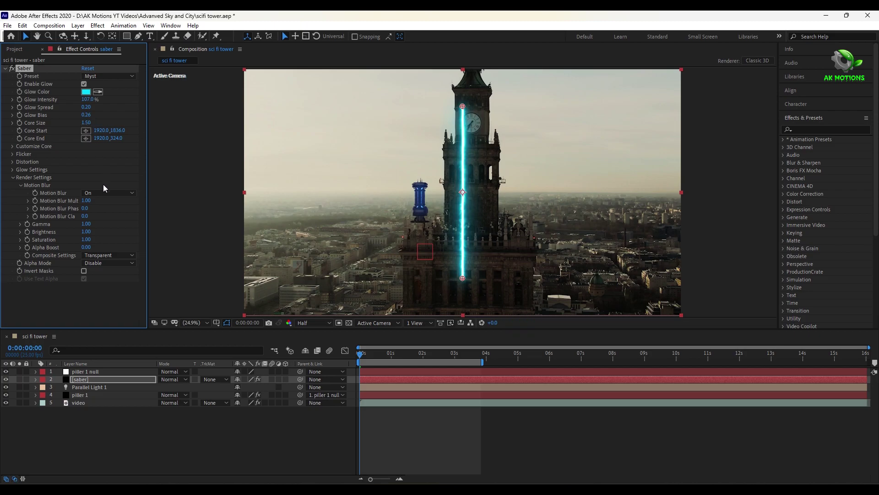
left_click(13, 178)
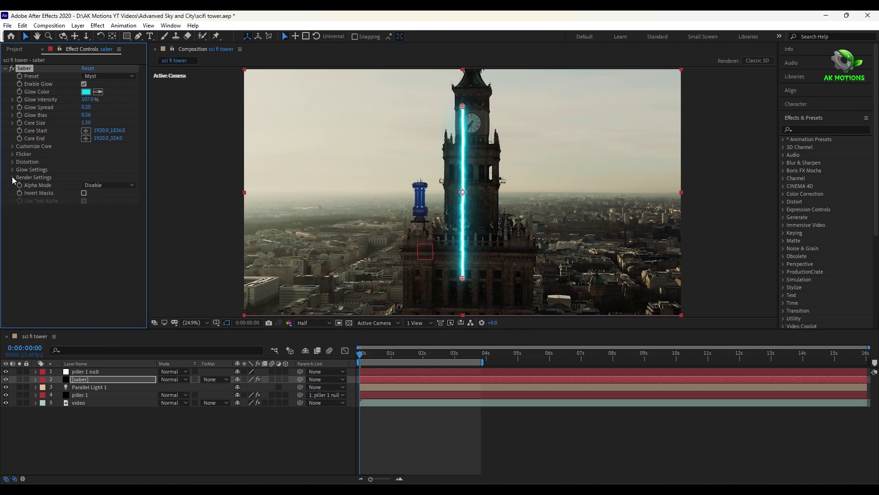
Adjust the core customization so the beam's Start Size is 65%, thicker at the end
left_click(13, 147)
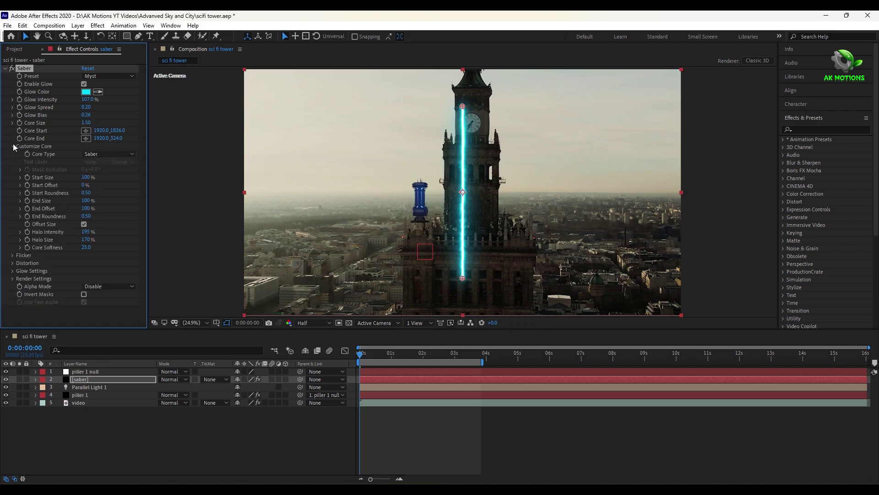
left_click_drag(85, 201, 141, 218)
left_click_drag(86, 177, 81, 177)
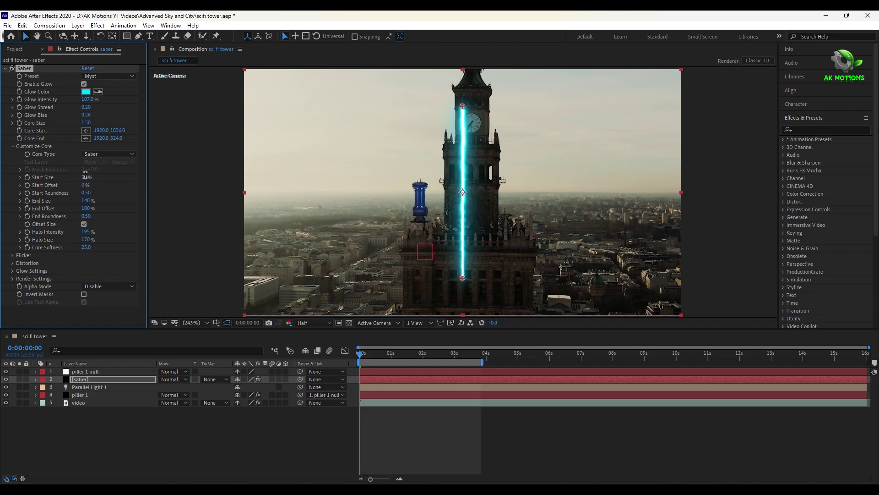
key("Return")
left_click(182, 452)
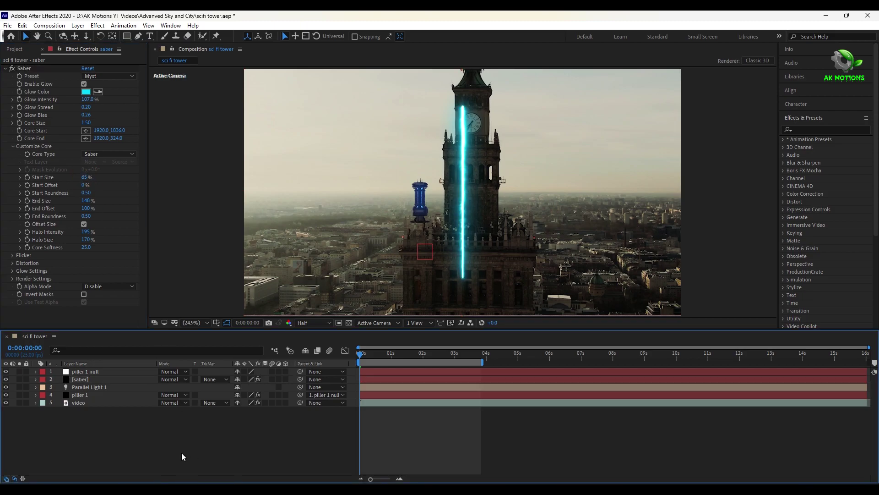
Parent the saber layer to piller 1 null and place the beam's Core Start on the pillar top
left_click(105, 380)
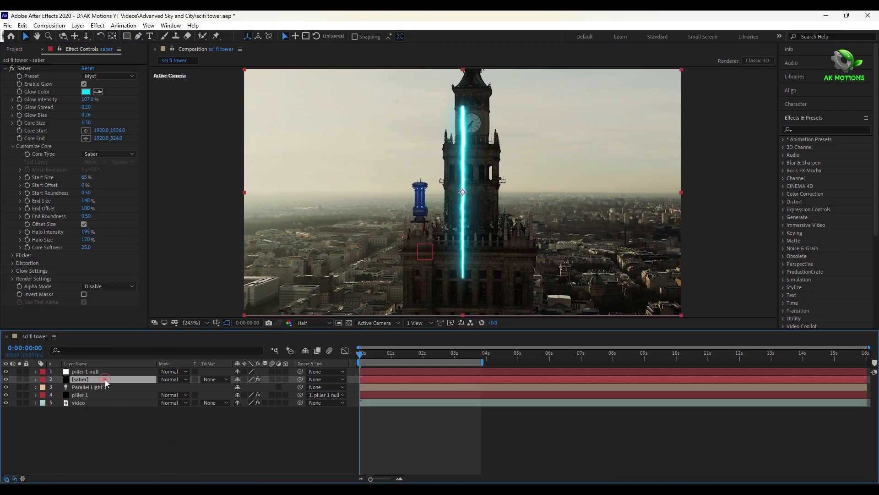
left_click_drag(300, 379, 106, 370)
left_click_drag(100, 131, 14, 122)
left_click_drag(442, 278, 420, 181)
scroll(423, 181, "up", 5)
left_click_drag(504, 167, 503, 178)
mouse_move(399, 186)
left_mouse_down()
mouse_move(408, 152)
mouse_move(400, 178)
left_mouse_up()
Stand the beam upright by moving Core End and setting its X to 1540.9
key("space")
scroll(448, 150, "down", 2)
left_click_drag(397, 110, 369, 237)
left_click_drag(474, 196, 379, 110)
key("comma")
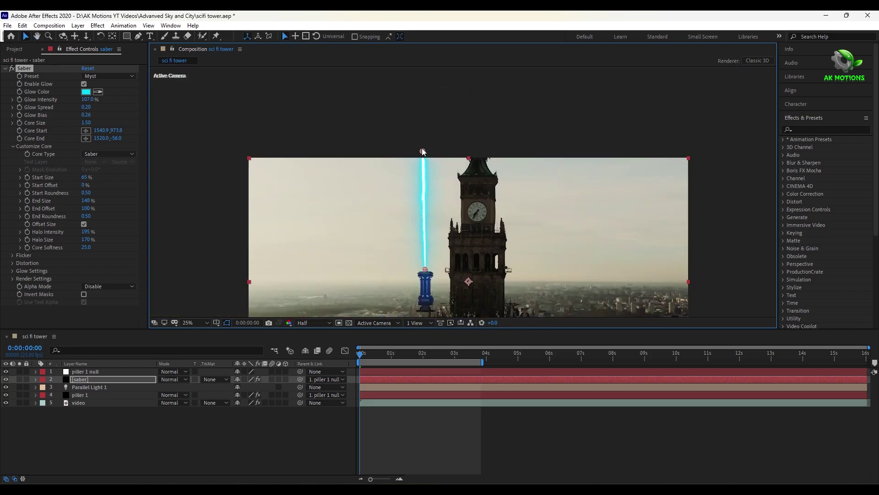
left_click_drag(421, 153, 423, 151)
left_click(101, 138)
type("1540.9")
key("Return")
Return to the Selection tool and select the piller 1 layer
left_click(263, 444)
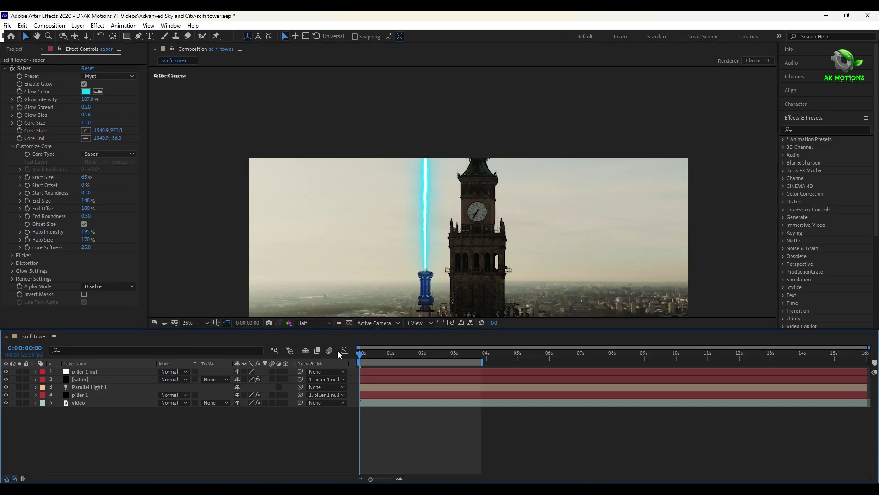
scroll(415, 266, "up", 6)
key("v")
scroll(405, 182, "down", 6)
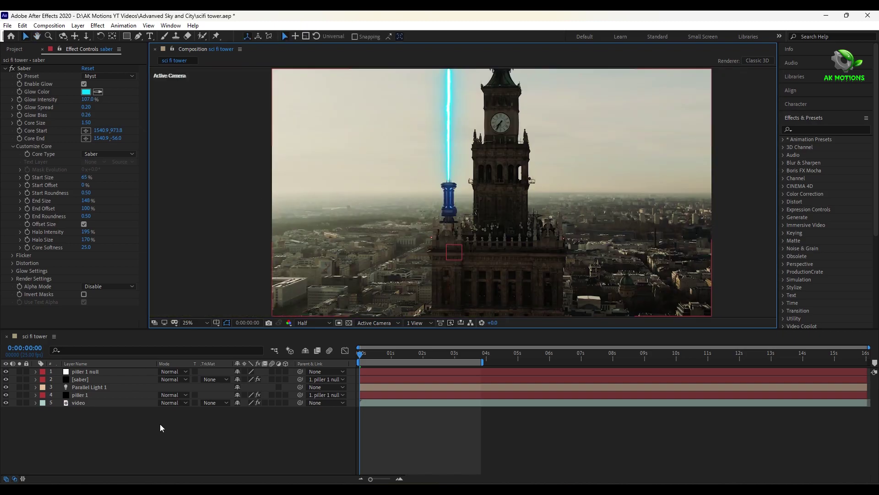
left_click(90, 395)
Give Element's Bright_Light material 22% refraction and illumination colour 0089FF, then return to the composition
left_click(41, 87)
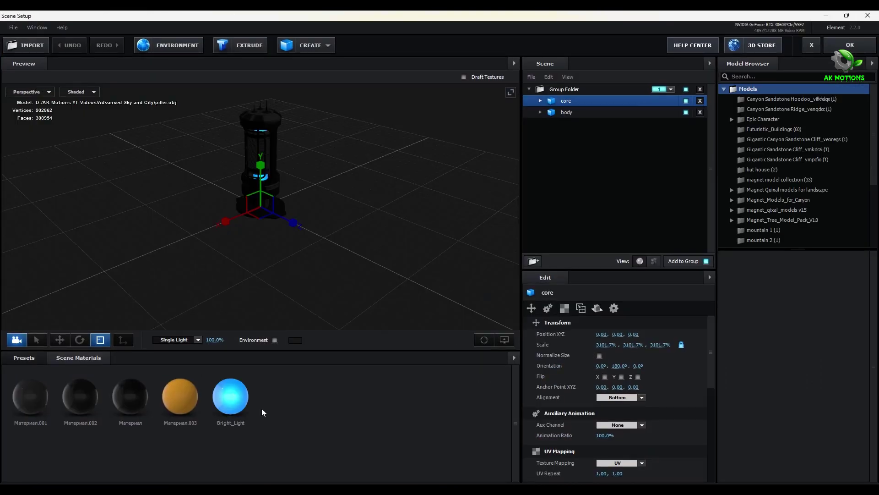
left_click(230, 396)
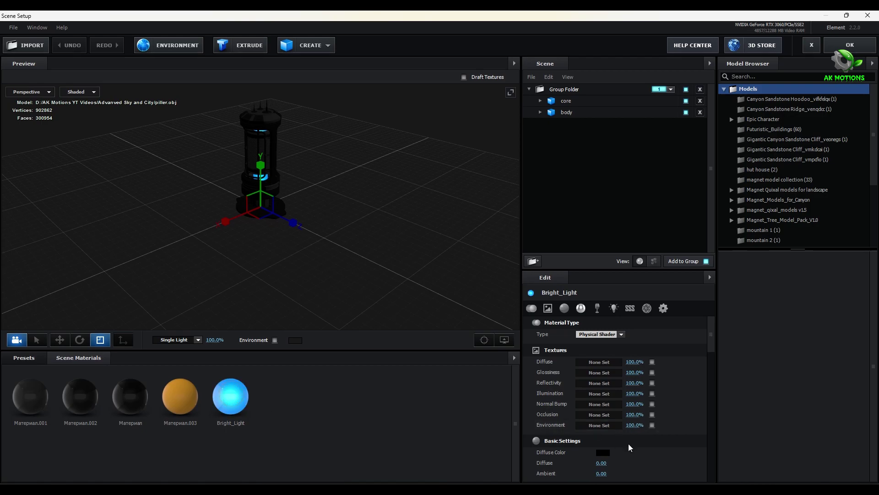
scroll(641, 449, "down", 5)
scroll(657, 450, "down", 1)
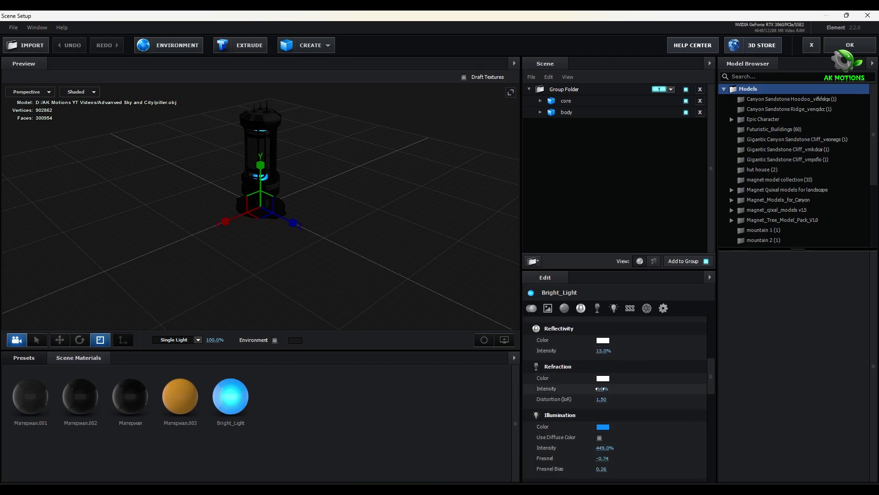
left_click_drag(597, 389, 638, 391)
left_click(603, 426)
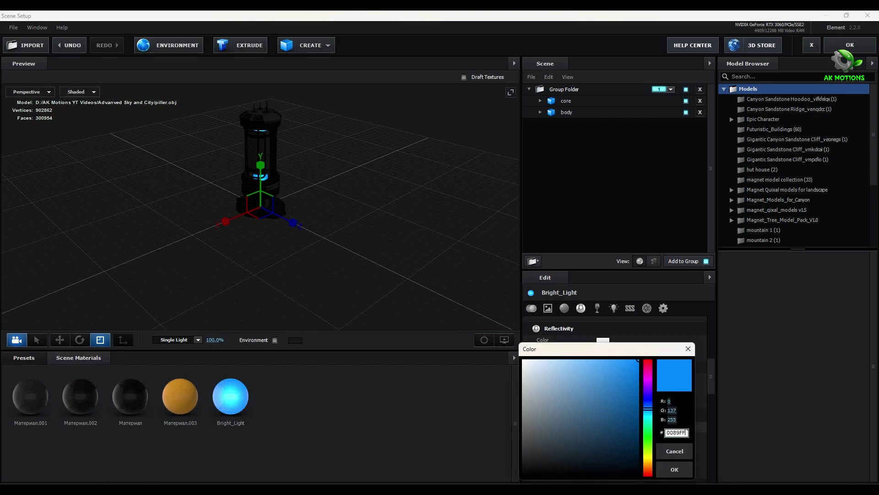
double_click(665, 436)
left_click(674, 469)
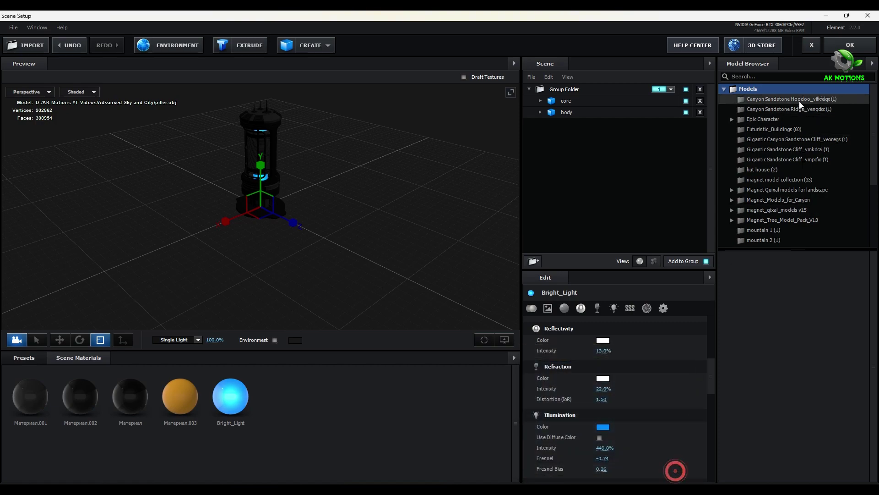
left_click(850, 44)
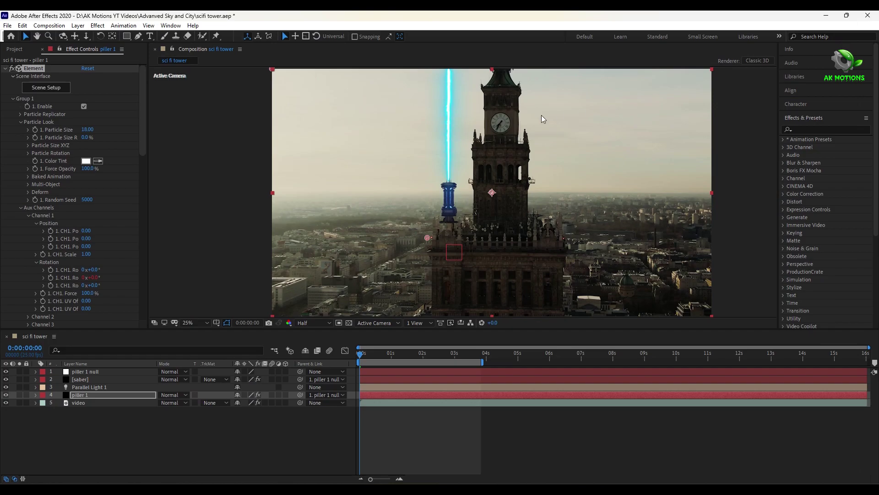
Change the saber's Glow Color to blue 0089FF and preview the beam
left_click(81, 379)
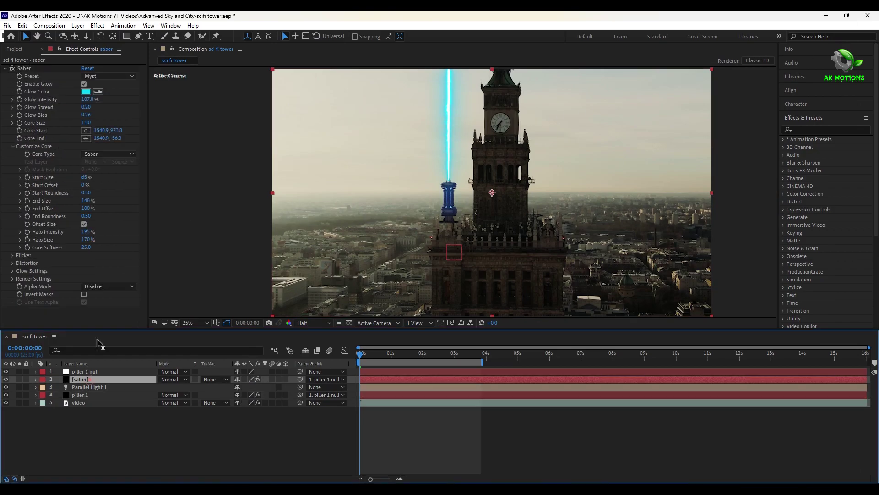
left_click(86, 92)
key("ctrl+v")
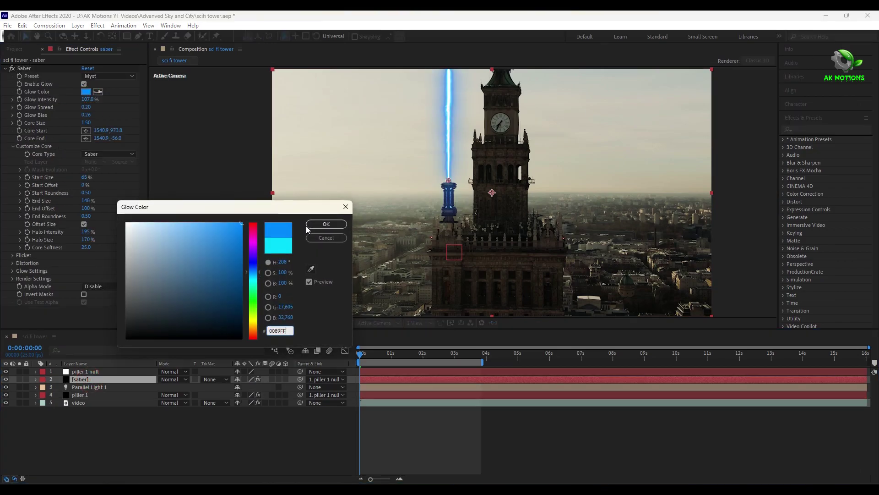
left_click(321, 222)
left_click(285, 411)
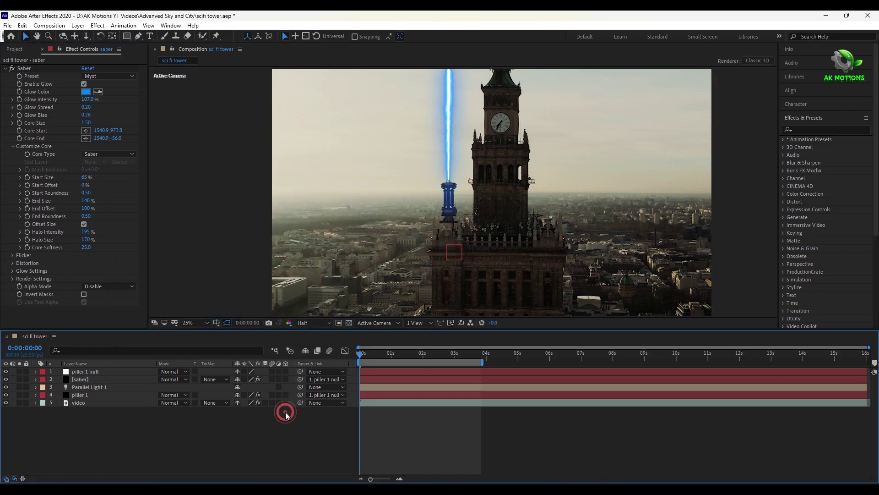
key("space")
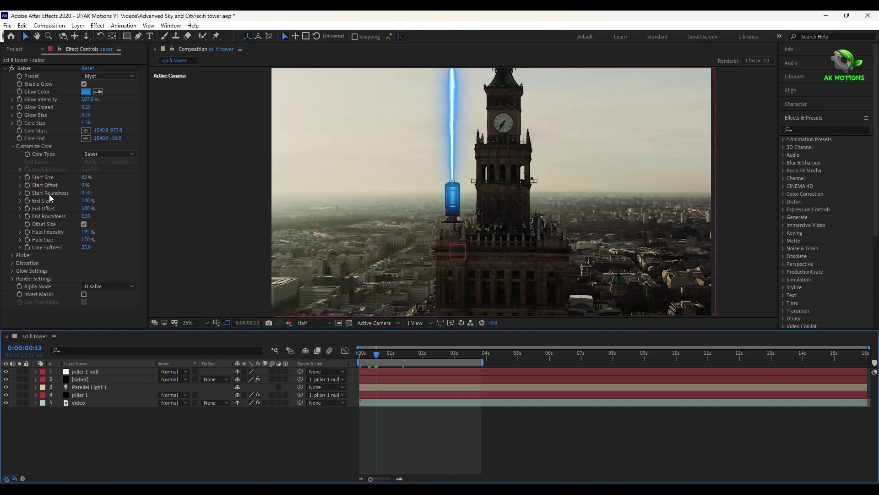
Keyframe the saber's End Offset from 0% at 0:13 to 100% at 1:17
left_click(95, 209)
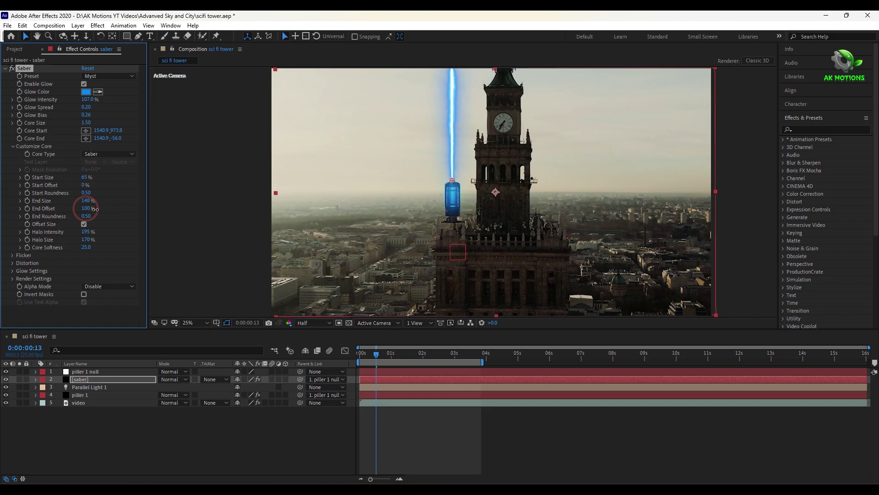
left_click_drag(91, 210, 77, 216)
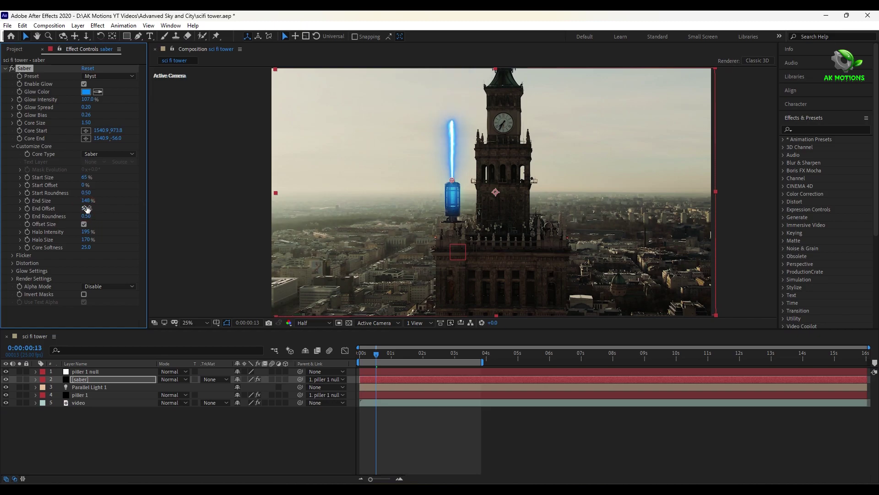
left_click(87, 208)
type("0")
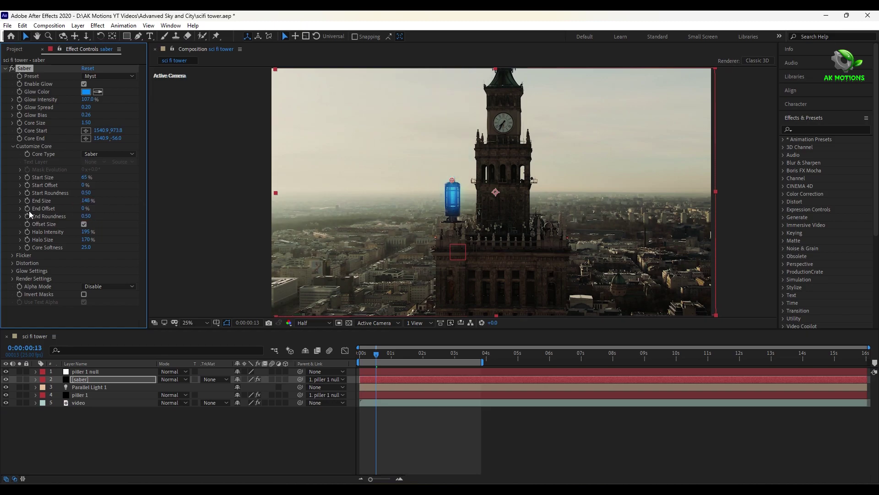
left_click(28, 208)
left_click(101, 381)
key("u")
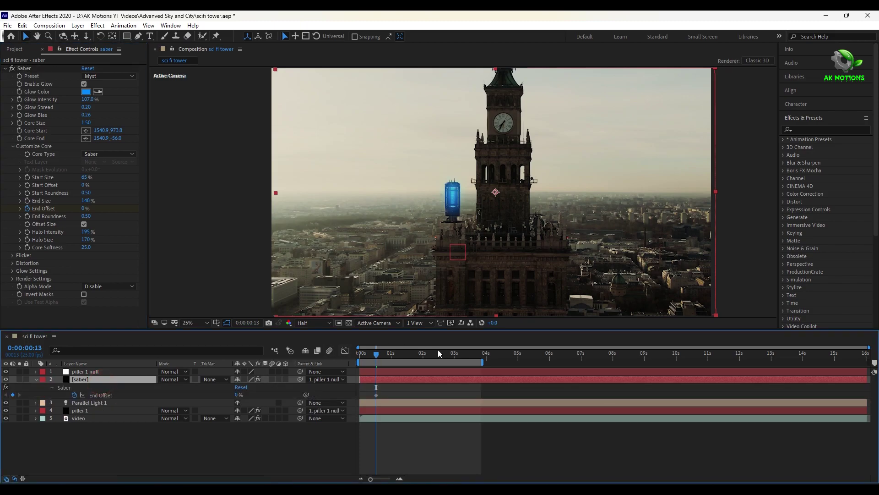
left_click_drag(403, 352, 413, 354)
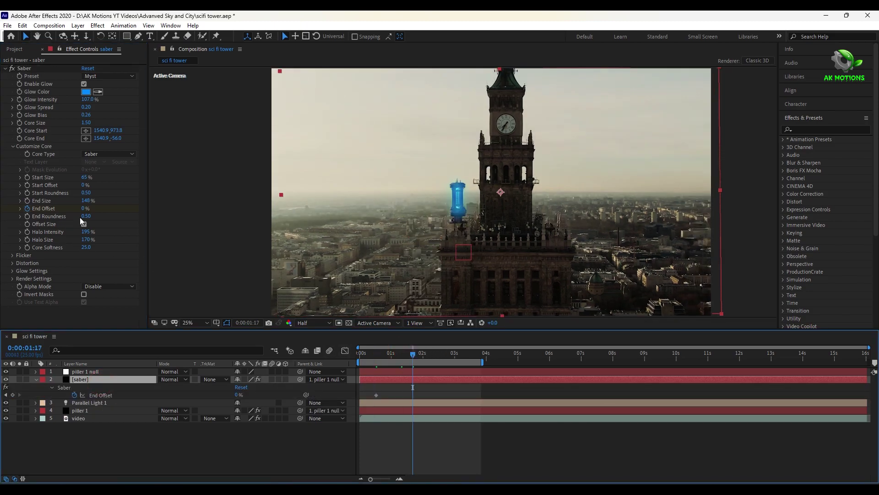
left_click_drag(85, 209, 193, 209)
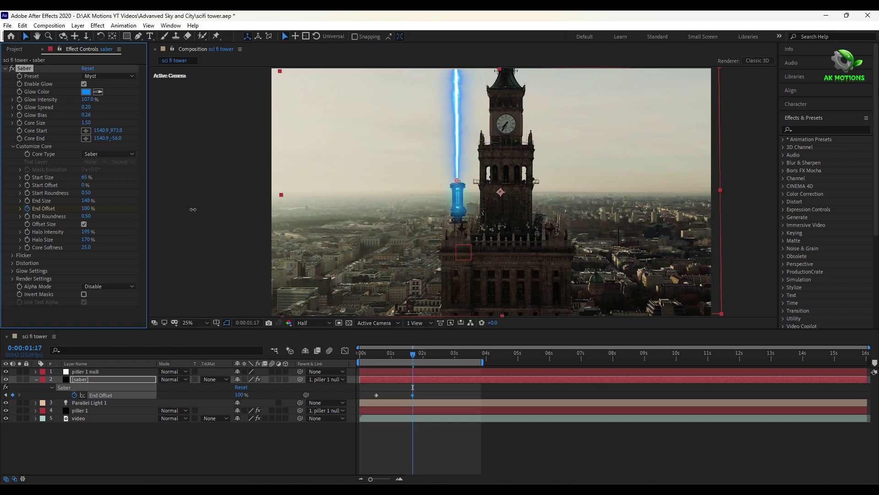
Raise the saber's Start Size from 65% to 80% and check the beam at 3:20
left_click_drag(85, 178, 85, 179)
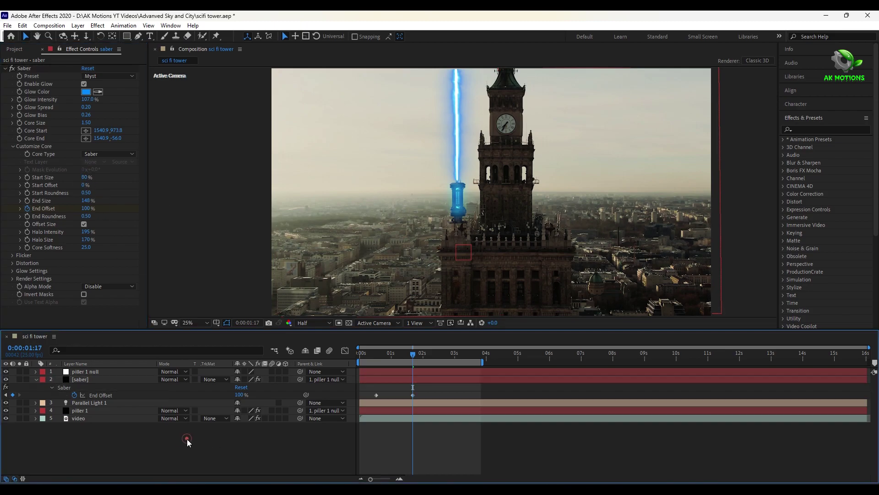
left_click_drag(385, 353, 480, 369)
left_click(481, 379)
Scale the saber layer to 91% and return to the composition start
key("s")
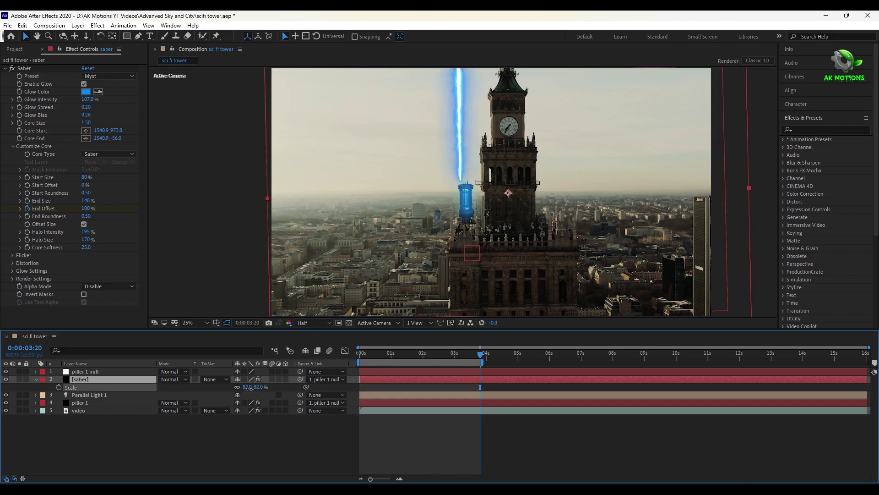
left_click_drag(249, 388, 253, 389)
scroll(436, 240, "down", 1)
left_click_drag(478, 355, 355, 359)
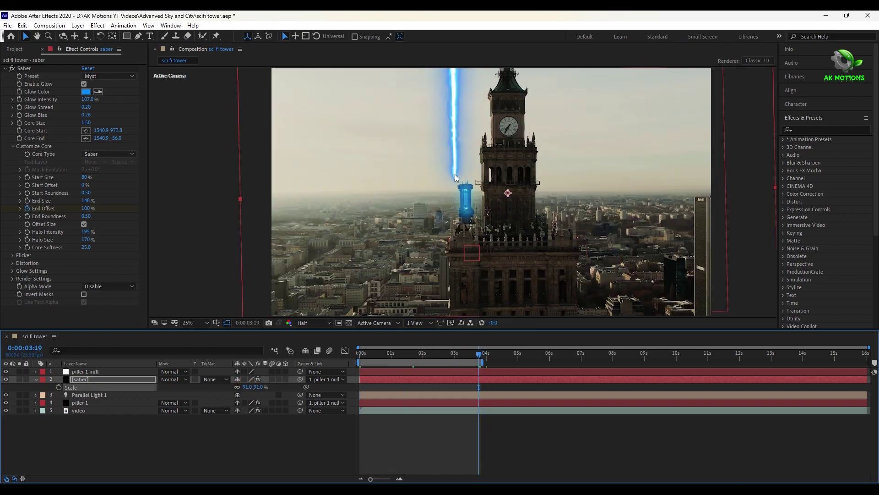
Reset Core Start onto the pillar top and match Core End X for a vertical beam
left_click(40, 132)
left_click(86, 131)
left_click(468, 170)
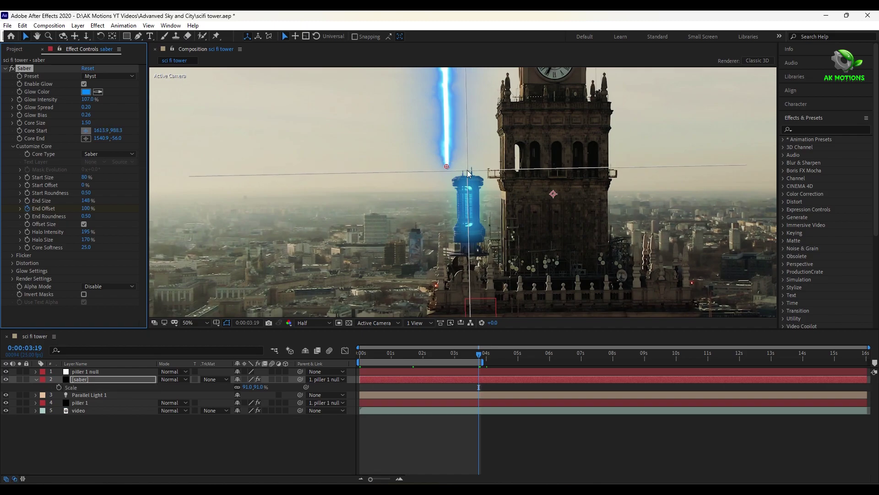
left_click(98, 131)
key("Return")
left_click(243, 453)
left_click(196, 321)
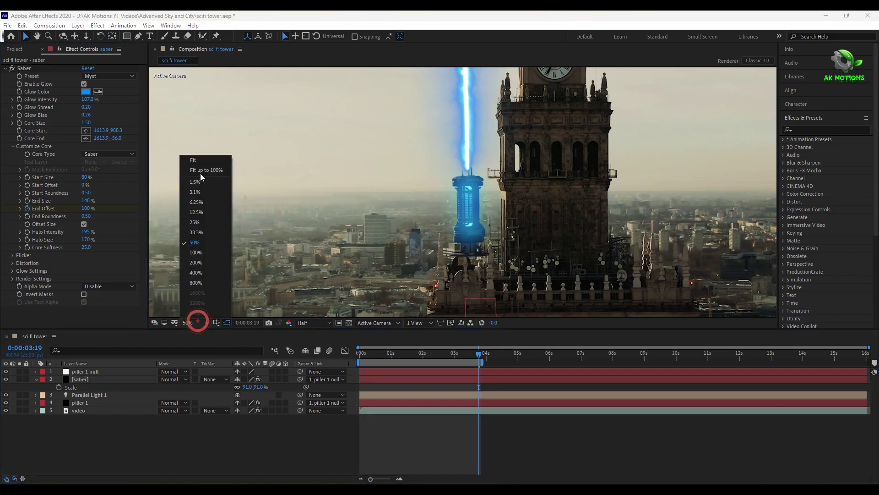
left_click(200, 170)
left_click(258, 471)
Easy Ease the End Offset keyframes, reshape the speed curve, and enable motion blur on the saber
left_click_drag(450, 358, 372, 400)
left_click(128, 381)
key("u")
key("F9")
left_click(345, 350)
mouse_move(395, 445)
left_mouse_down()
mouse_move(371, 459)
mouse_move(398, 455)
left_mouse_up()
left_click(345, 351)
left_click(272, 379)
left_click(35, 379)
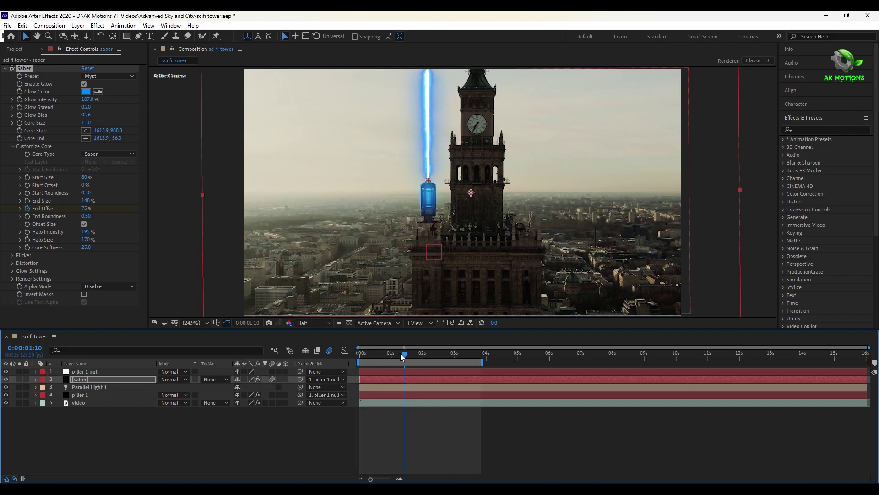
Preview the beam growth, checking the End Offset keyframes between 1:04 and 1:14
left_click_drag(402, 357, 344, 366)
key("space")
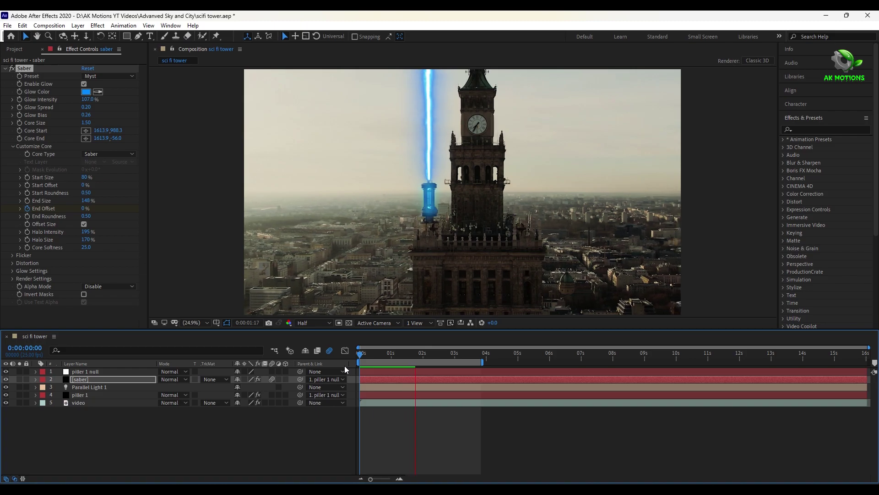
left_click_drag(362, 359, 387, 361)
left_click(396, 351)
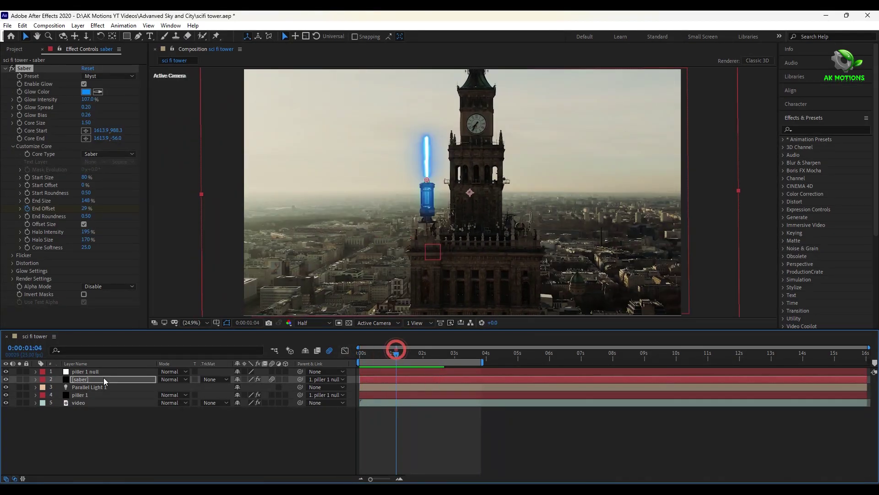
key("u")
left_click(386, 357)
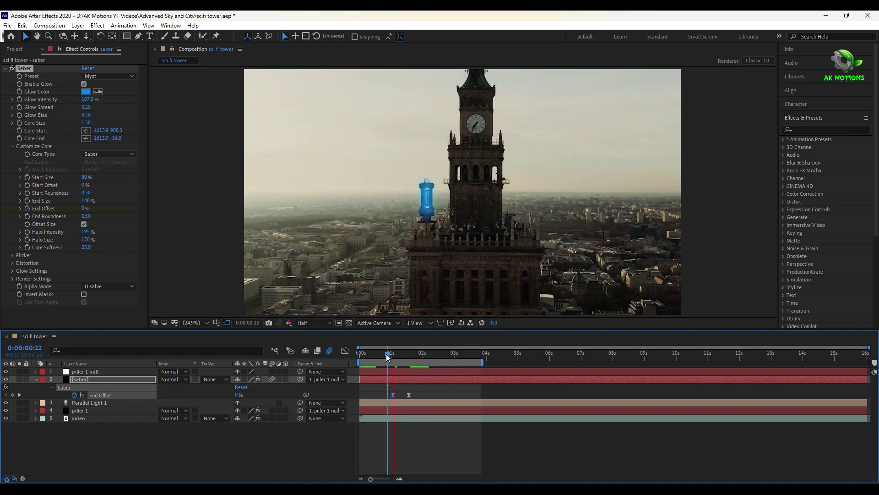
mouse_move(387, 357)
left_mouse_down()
mouse_move(412, 358)
mouse_move(399, 357)
left_mouse_up()
left_click(36, 379)
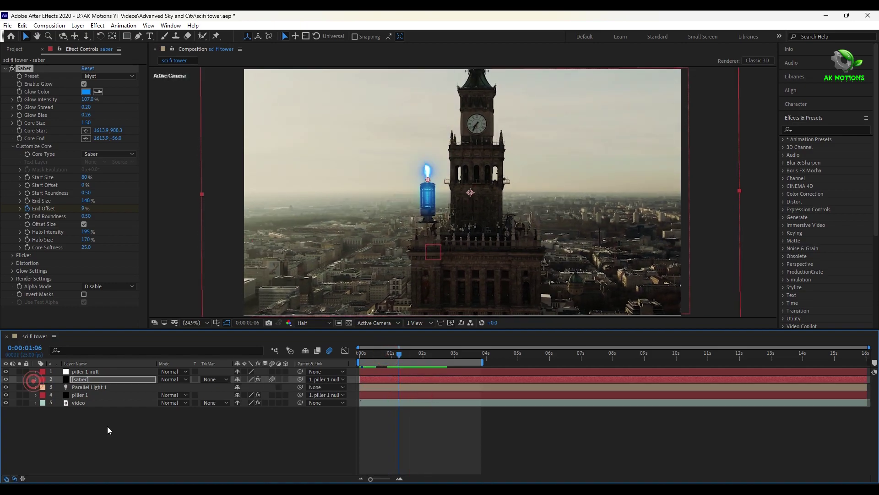
left_click(108, 430)
left_click(409, 358)
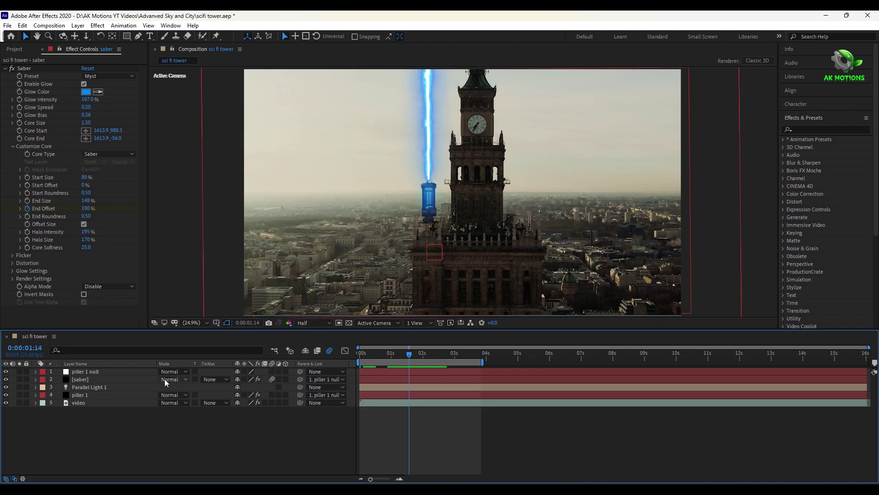
Duplicate the saber layer and switch the copy to the Electric preset
left_click(90, 378)
key("ctrl+d")
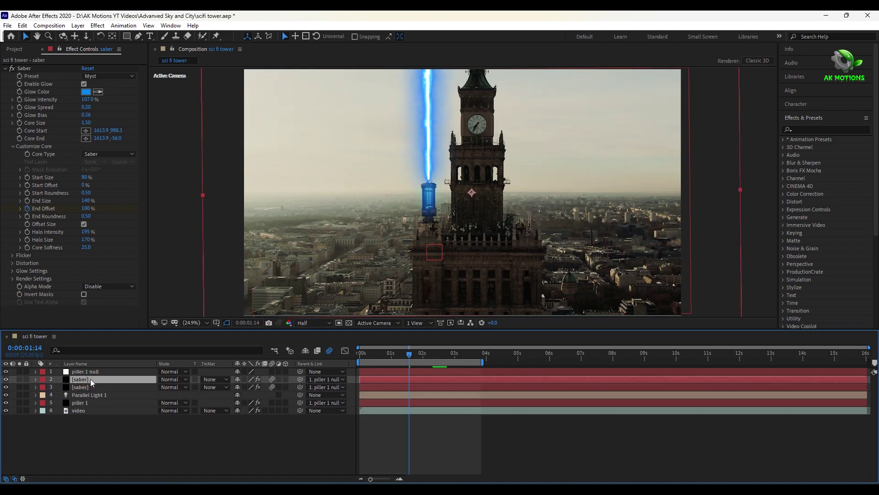
left_click(102, 77)
left_click(130, 85)
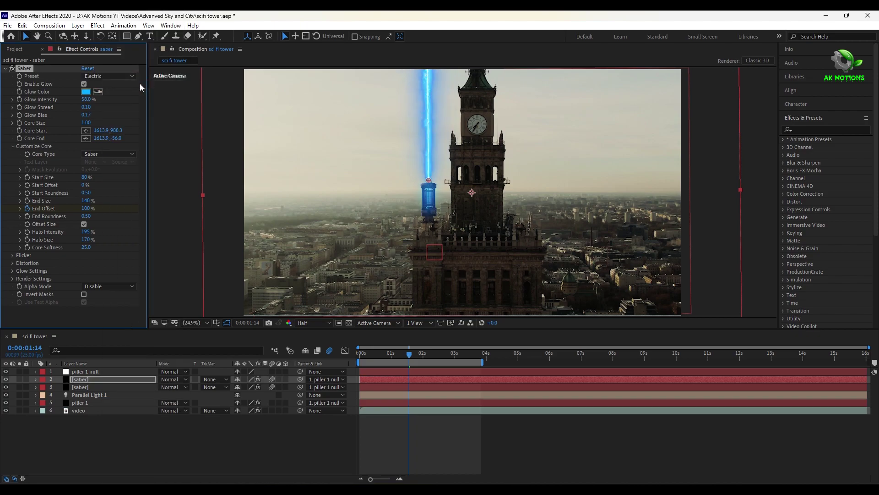
Set the saber copy's blend mode to Screen and its Core Size to 2.00
left_click(171, 379)
left_click(236, 195)
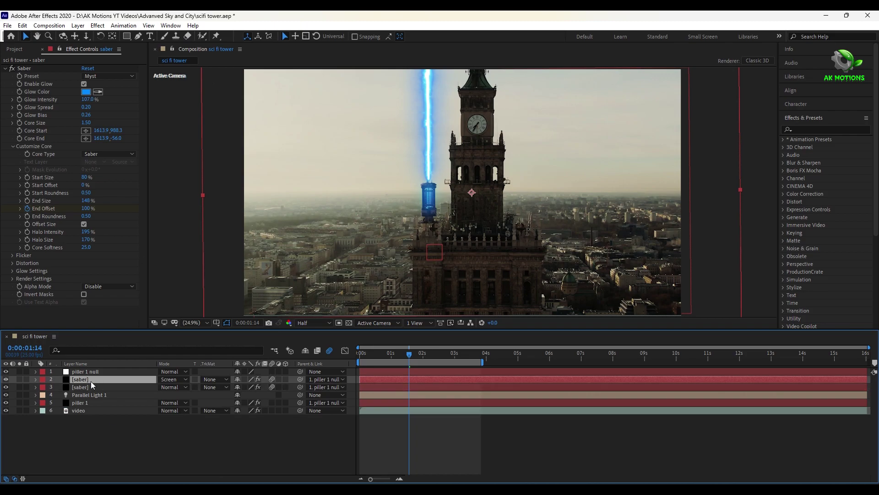
left_click(19, 379)
left_click(19, 379)
left_click(85, 123)
type("2")
key("Return")
Preview the doubled rising beam from the start of the timeline
key("Home")
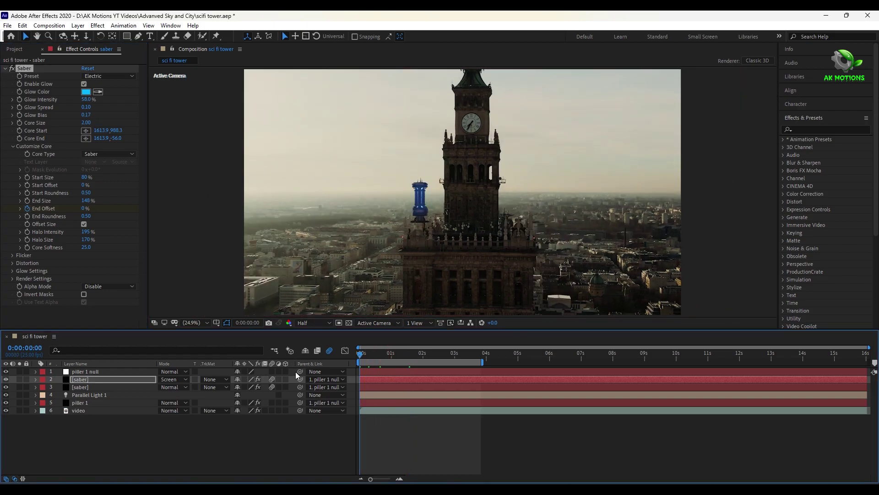
key("space")
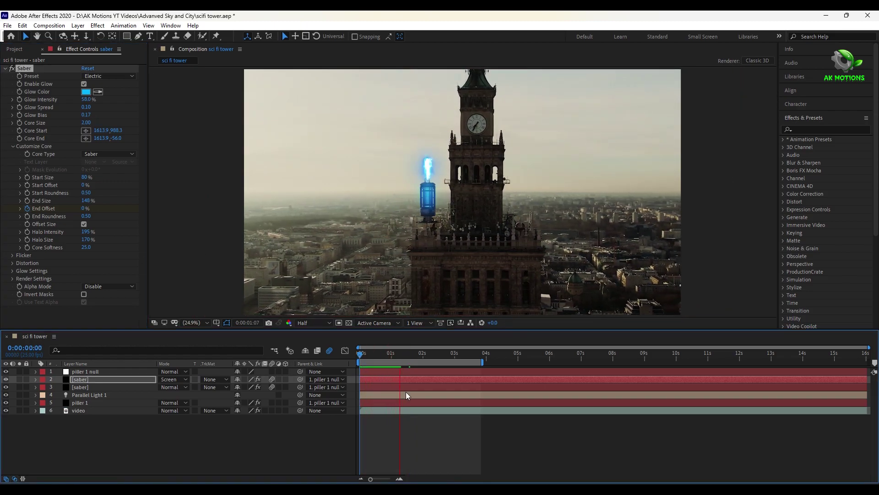
key("space")
left_click_drag(366, 358, 328, 364)
key("space")
left_click_drag(444, 355, 348, 362)
left_click(203, 444)
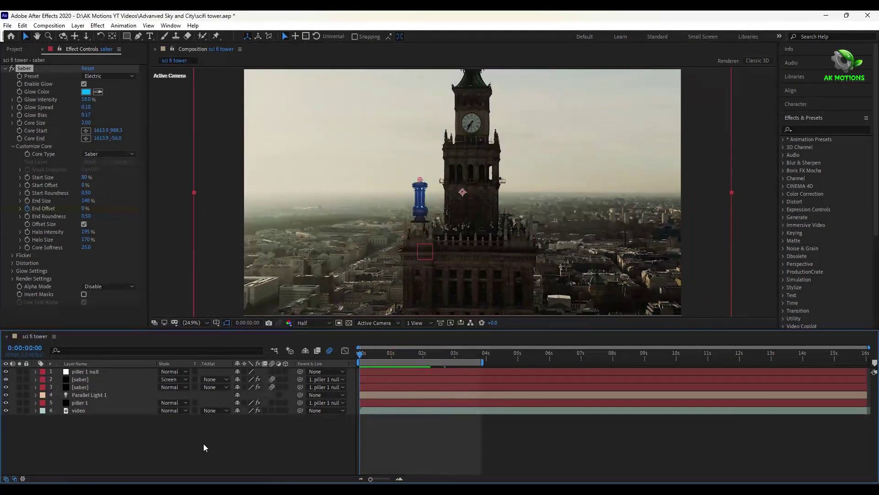
Create a null controlling piller 1's Group 1 from the Element group settings
left_click(96, 407)
left_click(13, 98)
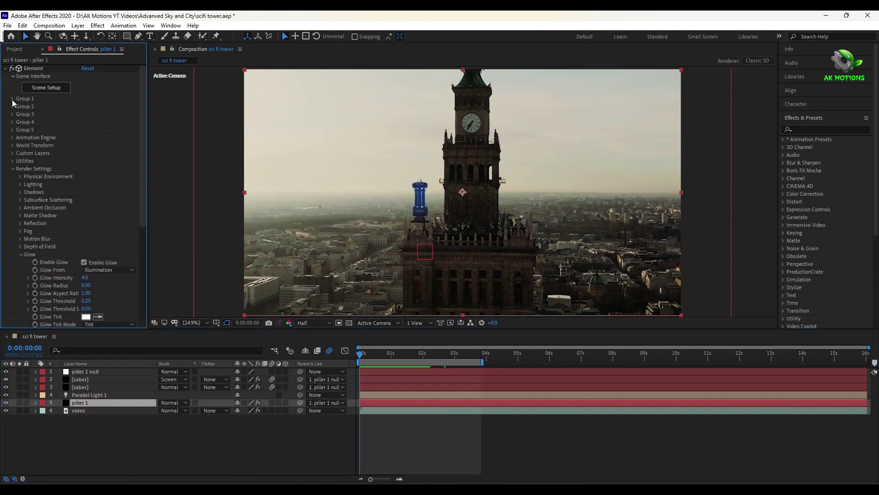
left_click(13, 99)
scroll(41, 201, "down", 2)
left_click(20, 178)
left_click(28, 201)
left_click(59, 213)
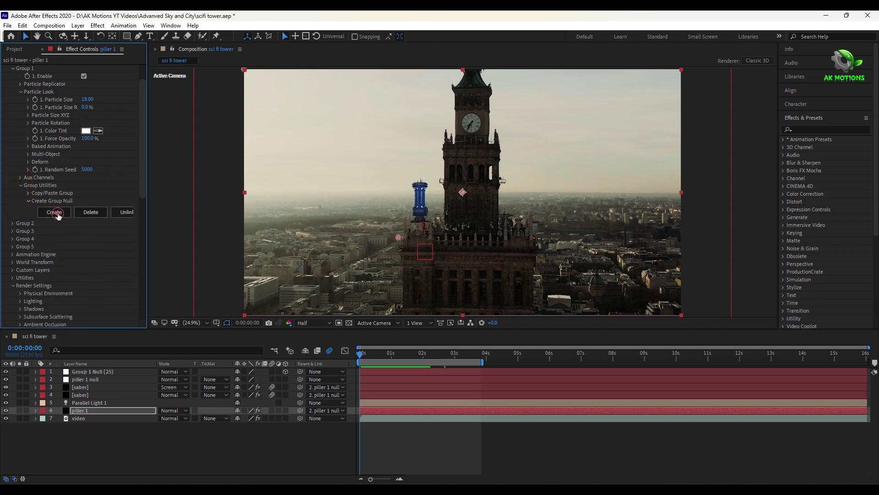
left_click(110, 372)
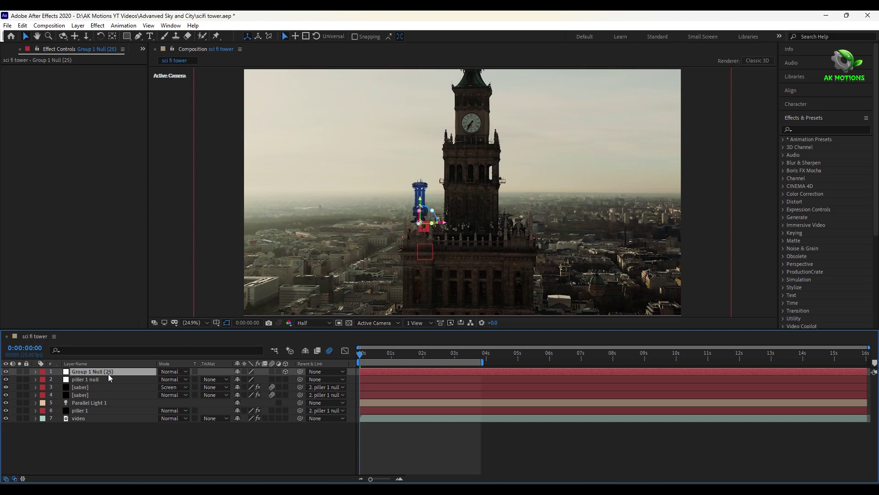
Keyframe the null's Position: landing pose just after 1:23, start pose up-left and offset in depth at 0:23
key("p")
left_click_drag(391, 356, 609, 362)
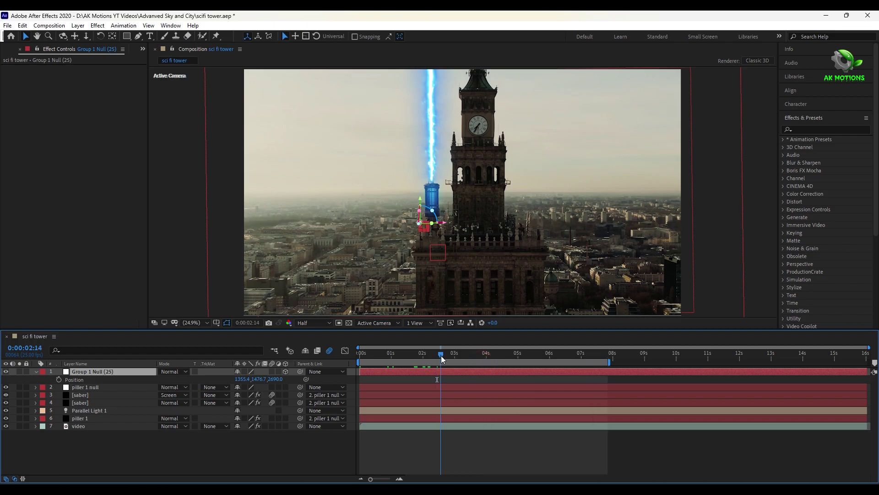
left_click(443, 360)
left_click(59, 379)
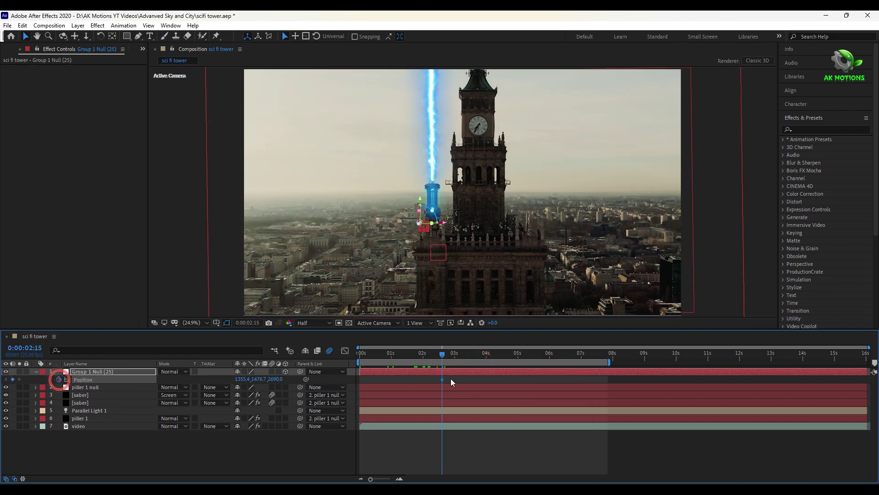
left_click_drag(439, 354, 388, 354)
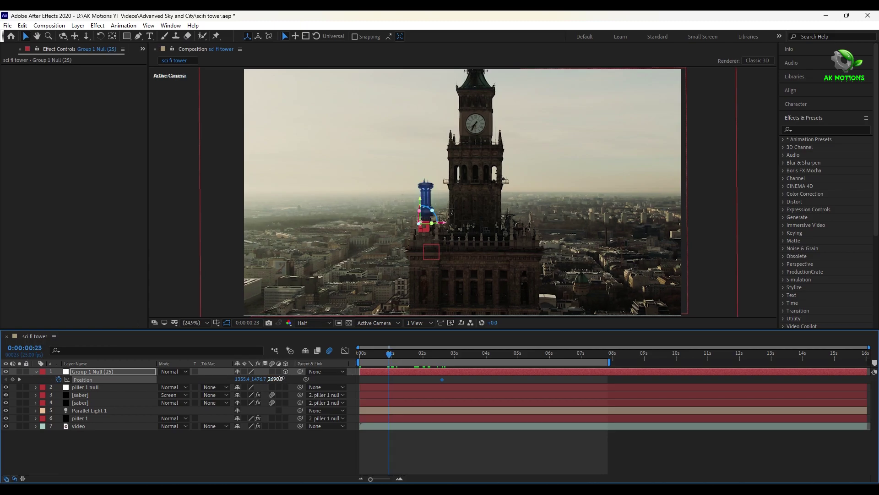
left_click_drag(281, 378, 304, 379)
left_click_drag(138, 393, 62, 394)
left_click_drag(259, 379, 224, 383)
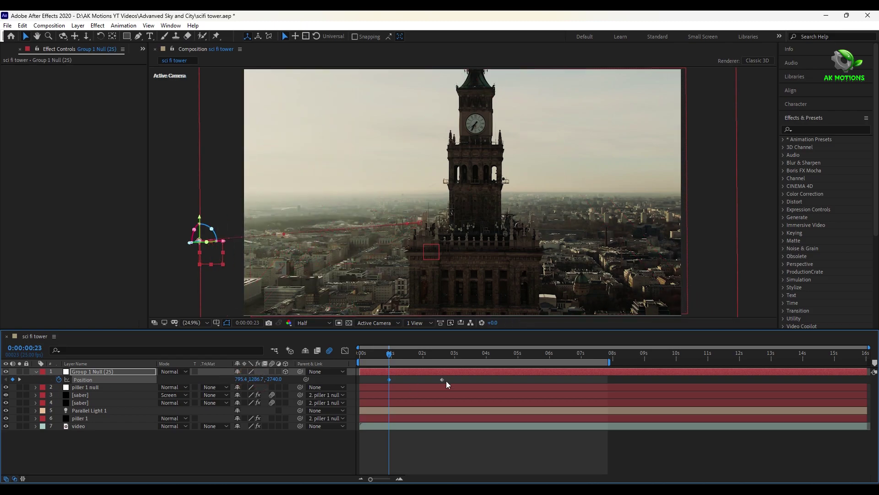
Easy-ease both Position keyframes and adjust the speed graph so the descent starts fast and settles slowly
left_click_drag(448, 374, 387, 390)
key("F9")
left_click(345, 350)
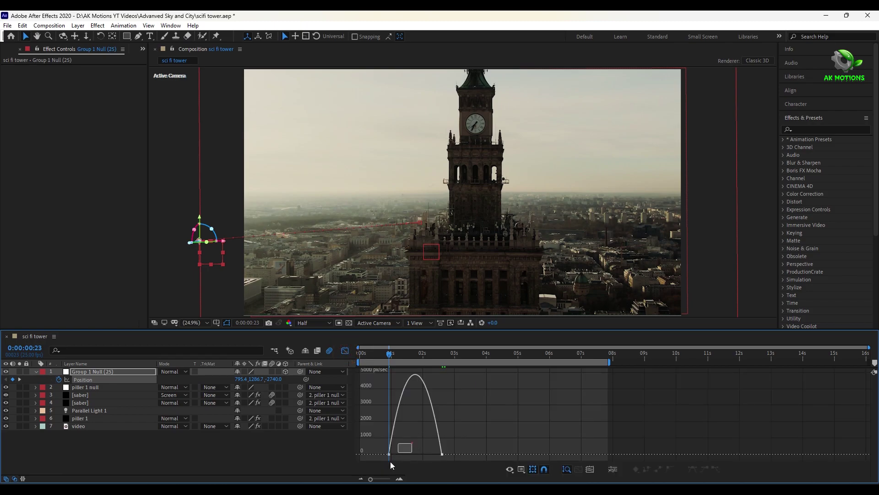
left_click_drag(398, 454, 417, 454)
left_click(345, 350)
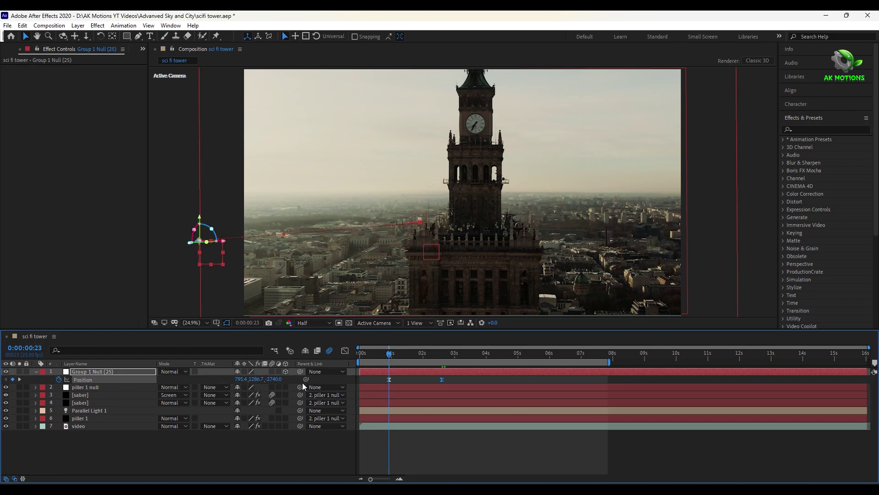
Move the landing keyframe to about 3 seconds and the first keyframe slightly earlier, then preview
mouse_move(389, 356)
left_mouse_down()
mouse_move(396, 355)
mouse_move(391, 360)
left_mouse_up()
left_click_drag(442, 379, 454, 381)
mouse_move(391, 354)
left_mouse_down()
mouse_move(402, 353)
mouse_move(390, 355)
left_mouse_up()
left_click_drag(390, 380, 369, 379)
left_click_drag(373, 356, 339, 361)
key("space")
key("space")
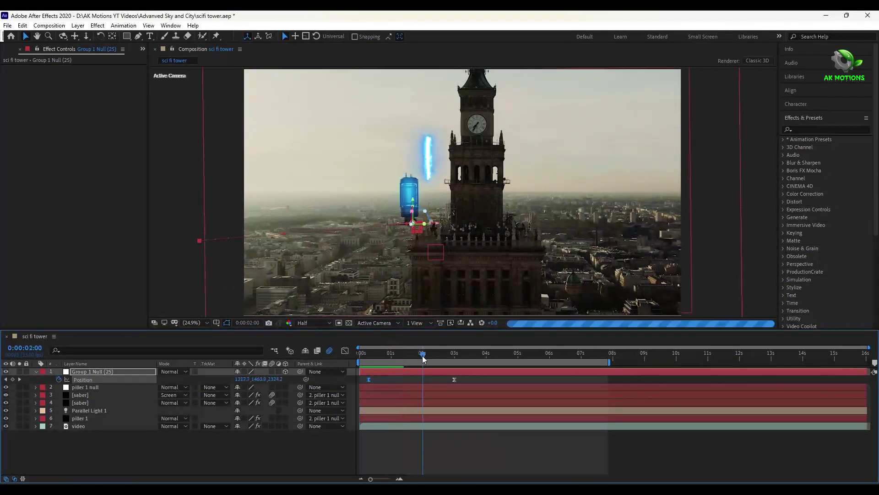
Shift the End Offset keyframes of both [saber] layers later so the beams fire after the landing
left_click(106, 394)
left_click(100, 404, "shift")
key("u")
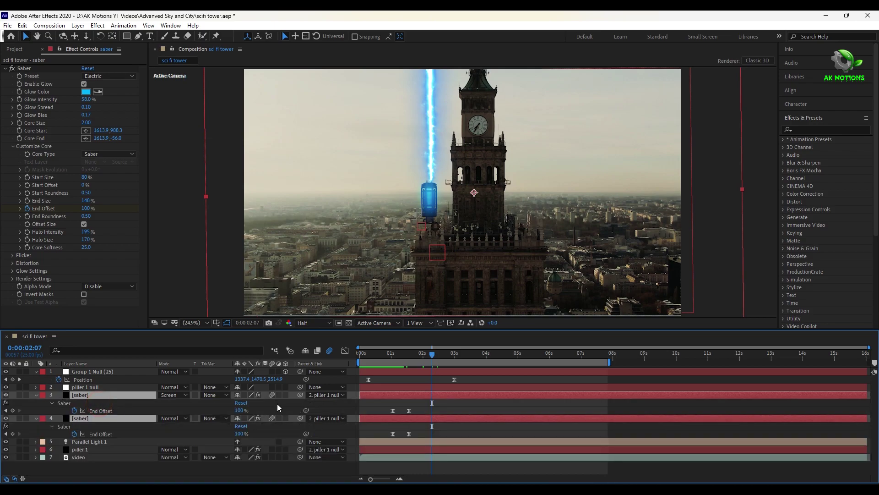
left_click_drag(430, 401, 377, 452)
left_click_drag(445, 434, 465, 434)
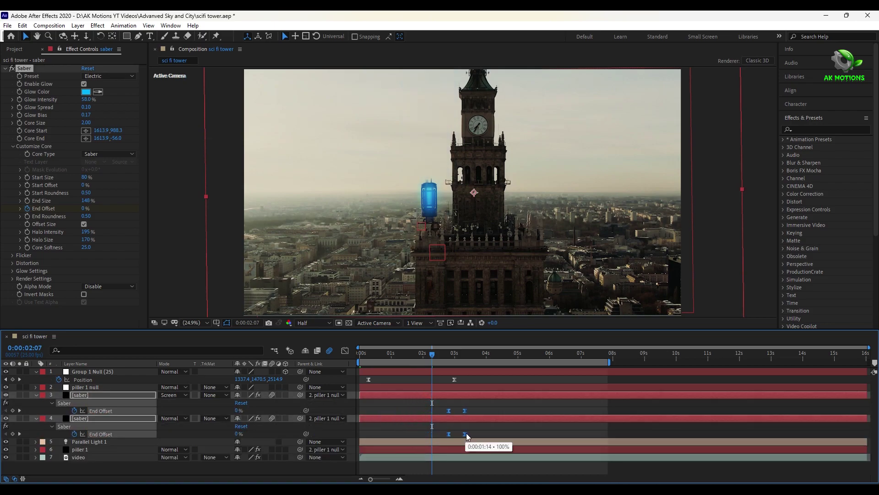
left_click(36, 395)
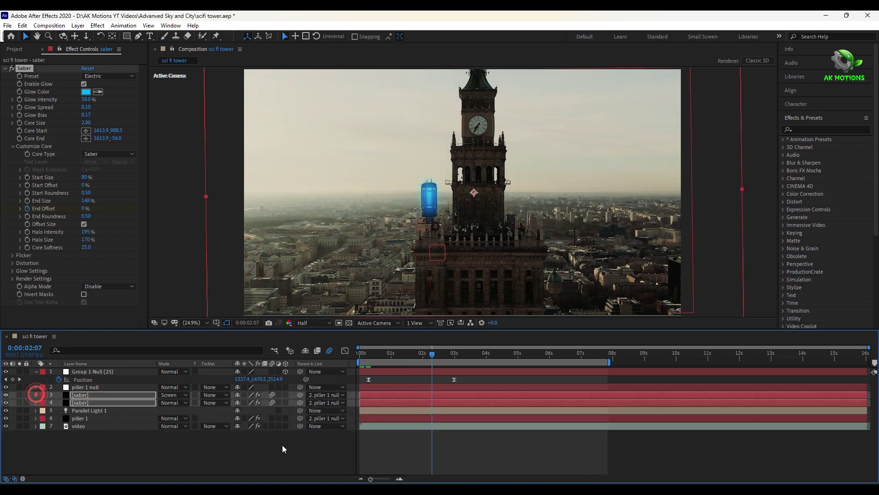
left_click_drag(443, 356, 375, 373)
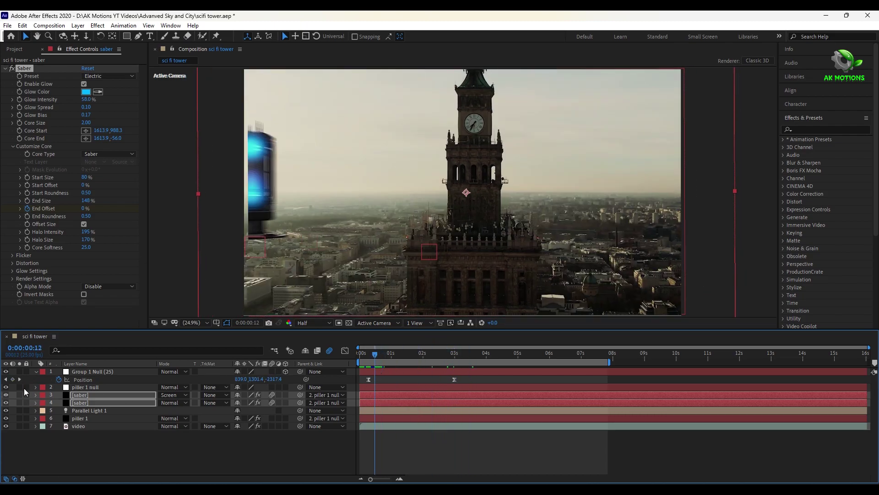
Scale piller 1 up to 78%
left_click(92, 418)
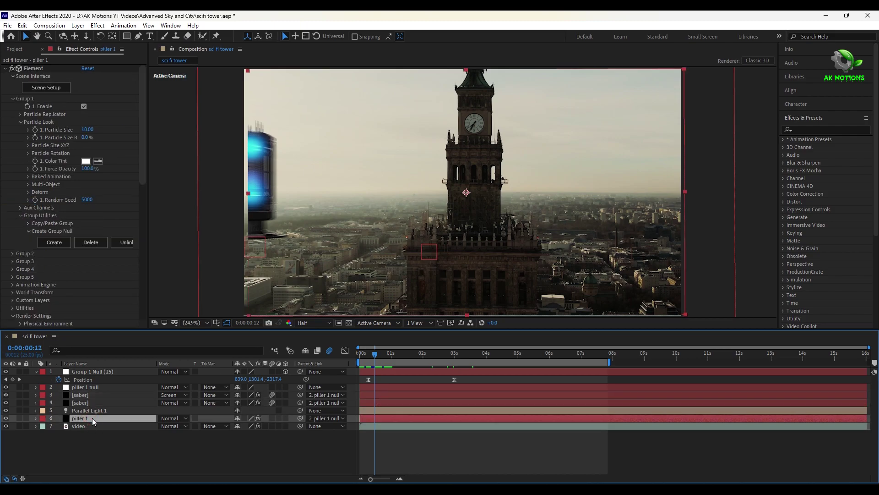
key("s")
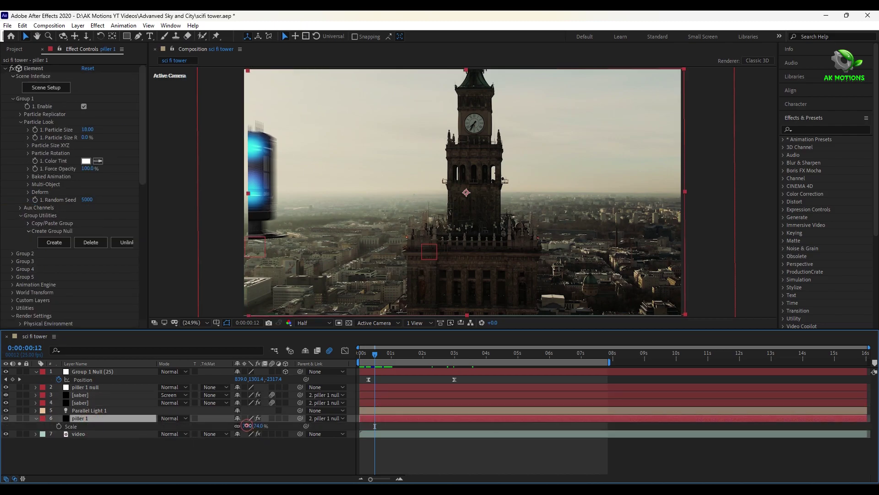
left_click_drag(247, 425, 250, 426)
left_click_drag(380, 354, 525, 363)
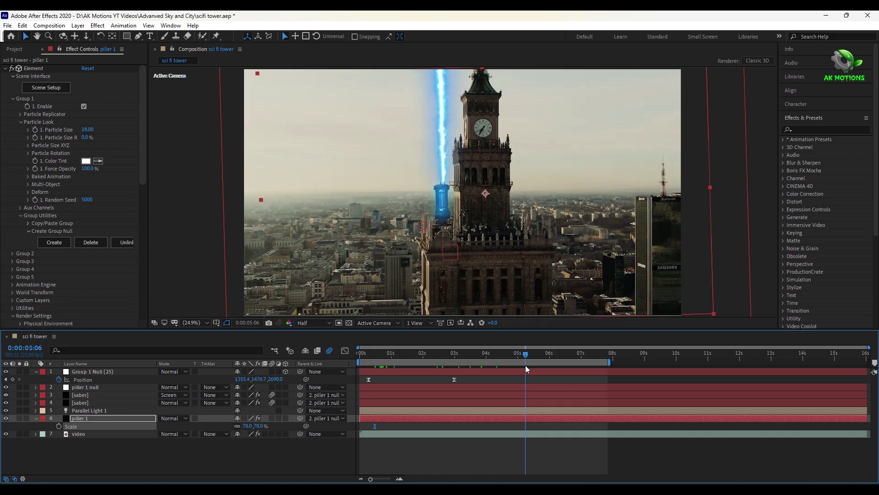
scroll(463, 250, "up", 2)
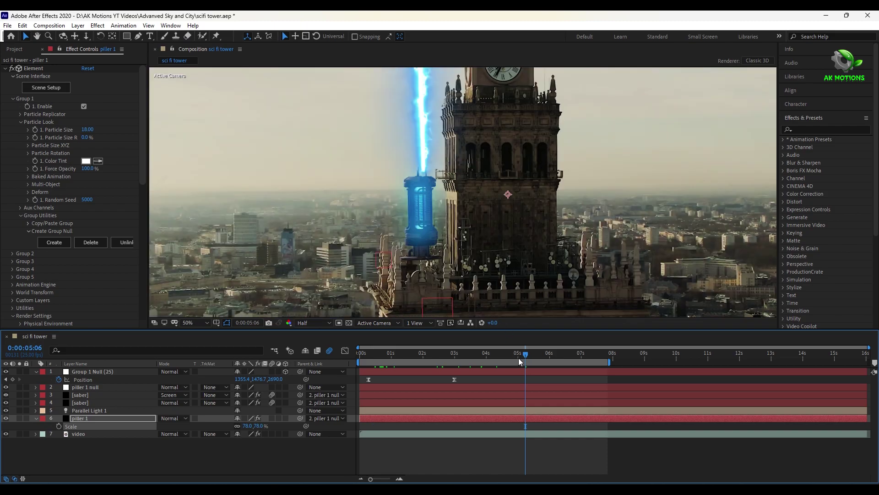
Lower piller 1 slightly on the tower using its Particle Replicator position
left_click(89, 420)
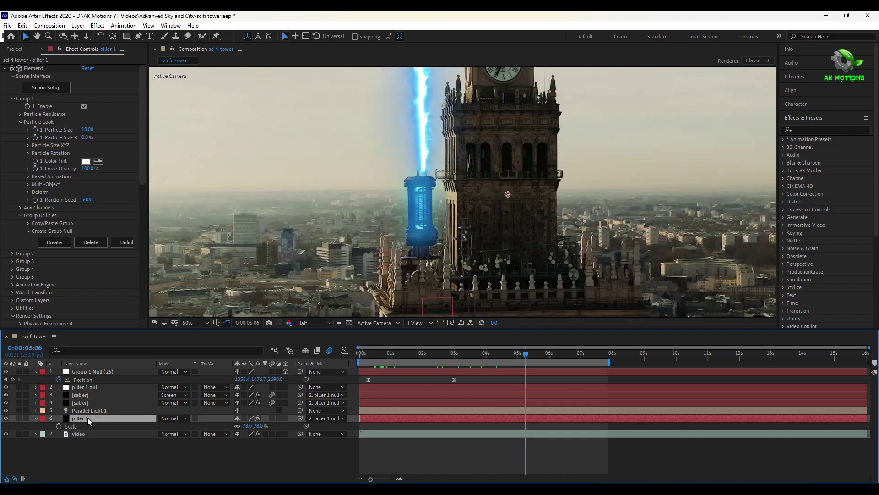
left_click(21, 114)
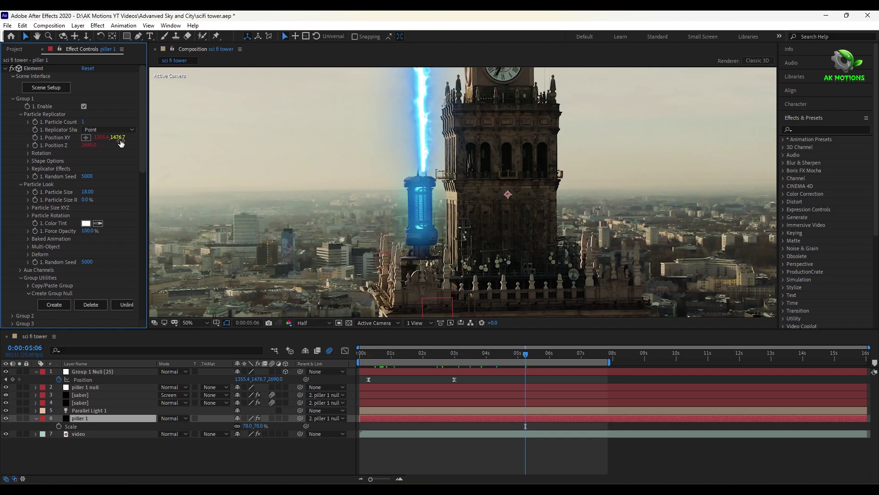
left_click_drag(119, 141, 107, 140)
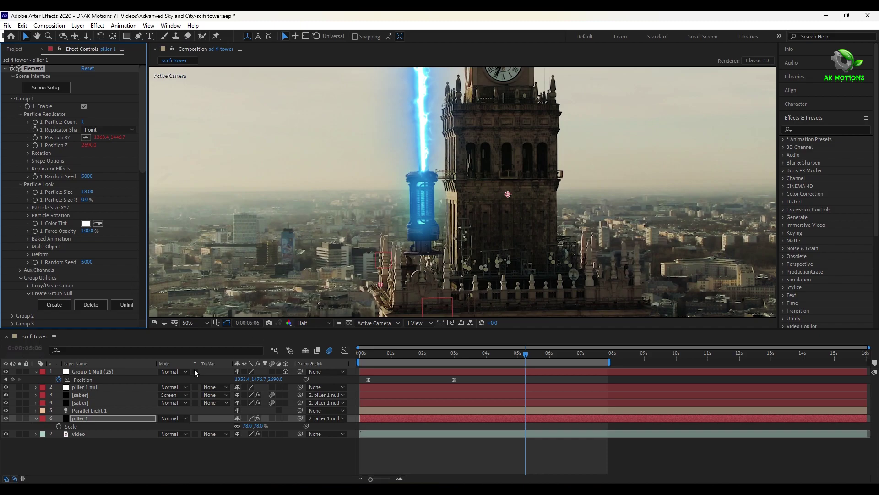
left_click(36, 419)
Extend the work area to the full shot and move piller 1's Z Rotation keyframe slightly earlier
left_click(88, 418)
key("u")
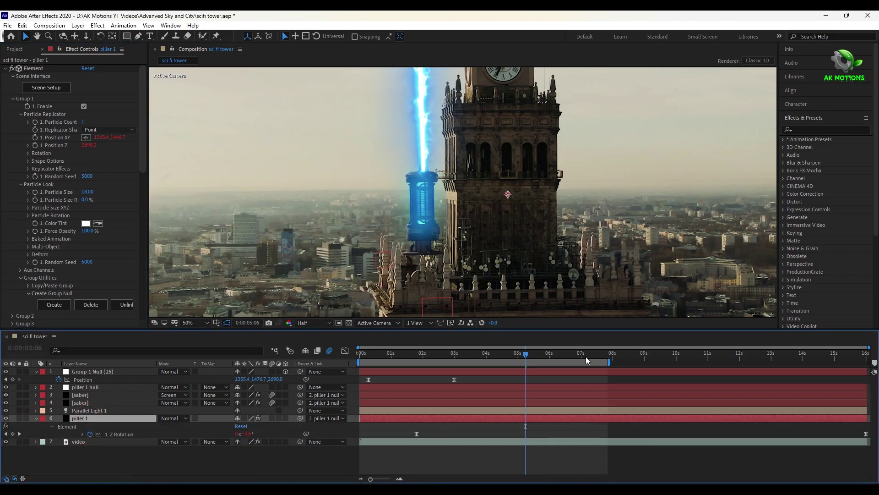
left_click(579, 354)
left_click_drag(609, 362, 397, 386)
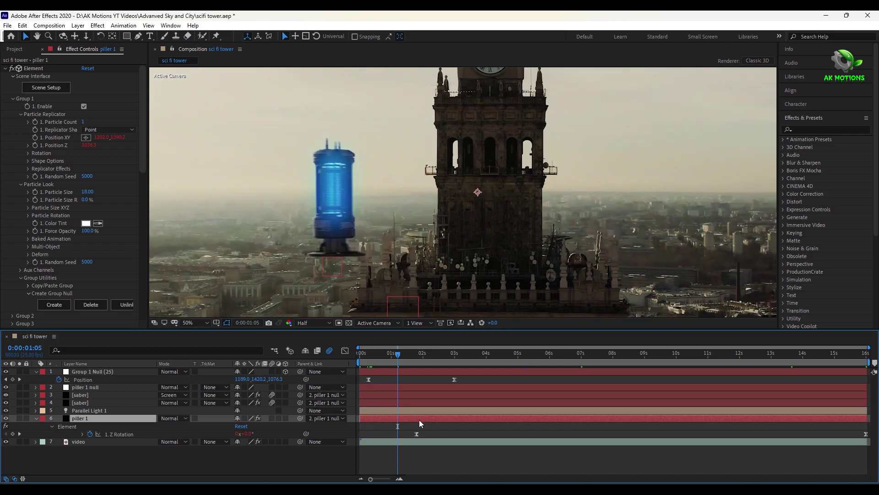
left_click_drag(416, 434, 405, 434)
left_click_drag(425, 356, 495, 359)
Fit the whole frame in the viewer and collapse the layer properties at the shot's last frame
left_click(192, 322)
left_click(192, 171)
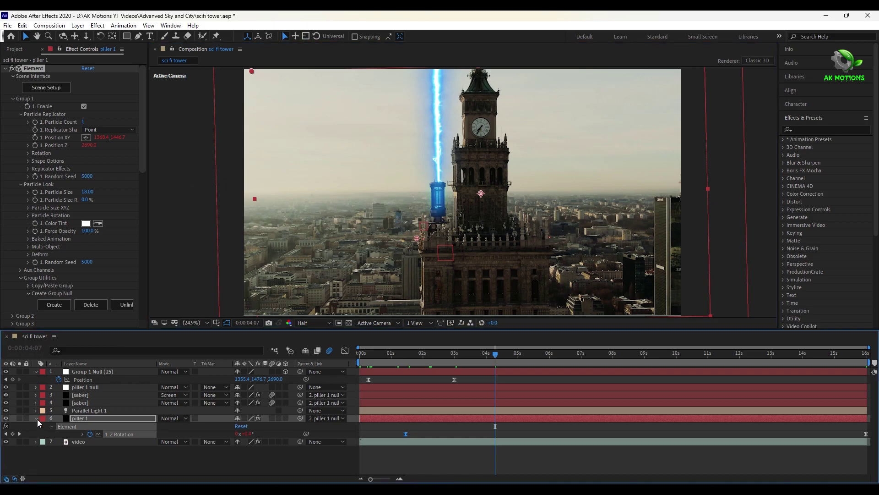
left_click(37, 418)
left_click(123, 461)
left_click_drag(532, 353, 867, 354)
left_click(35, 372)
Add Rotation keyframes to both saber layers at the first frame
left_click(93, 393)
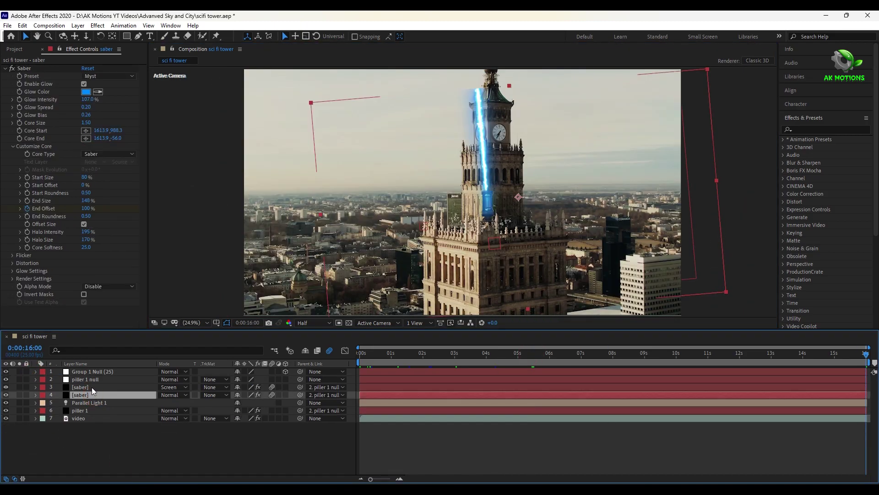
left_click(92, 387, "ctrl")
key("r")
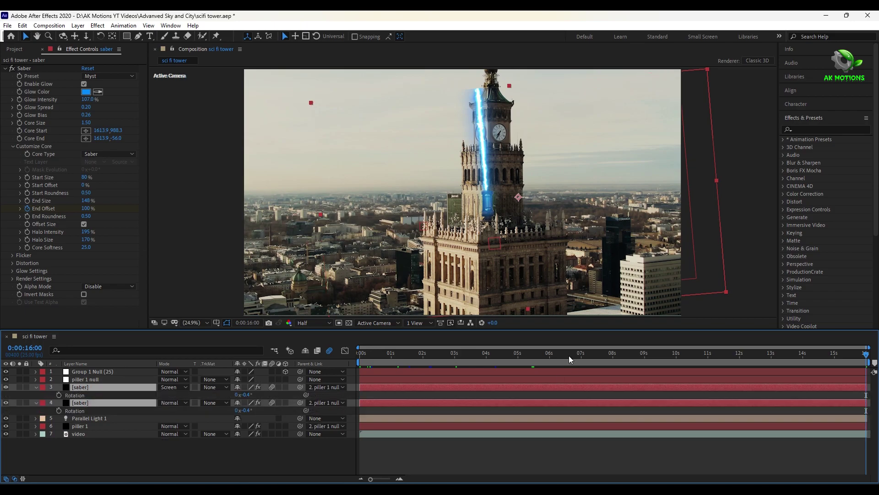
left_click_drag(569, 359, 514, 360)
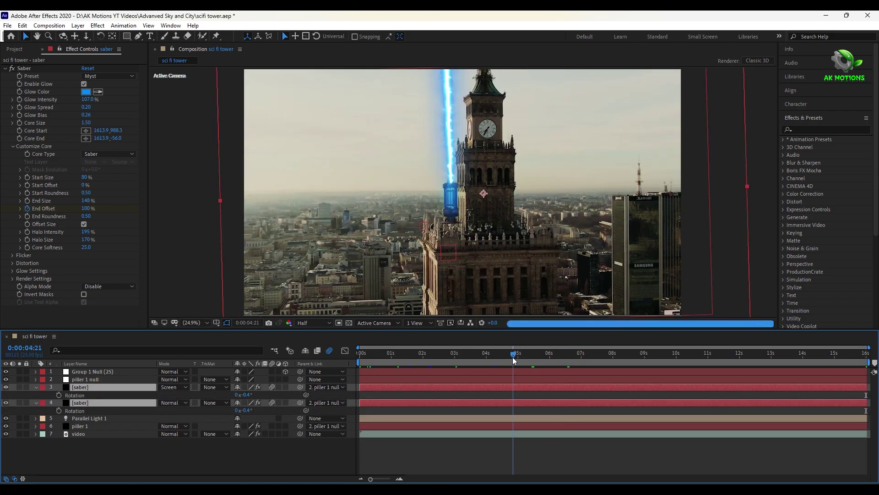
key("Home")
left_click(59, 395)
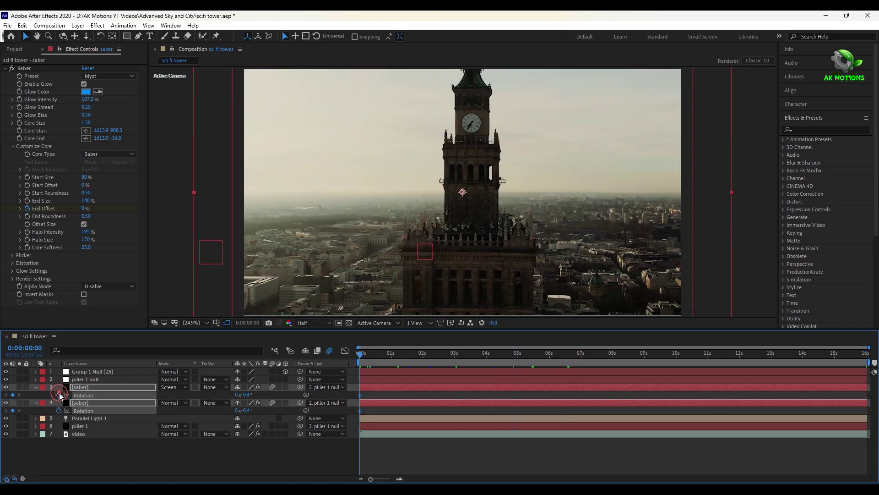
left_click_drag(510, 356, 866, 357)
left_click(248, 393)
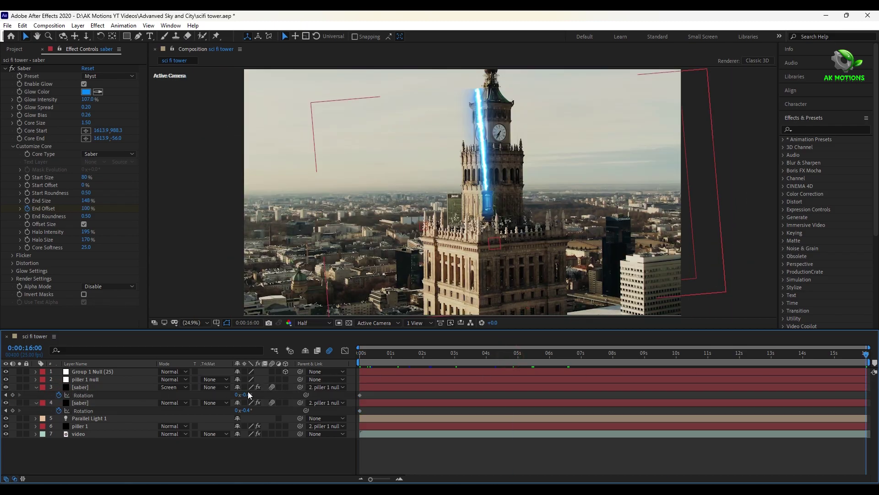
Set both sabers' Rotation to 4° at 16 seconds
key("Return")
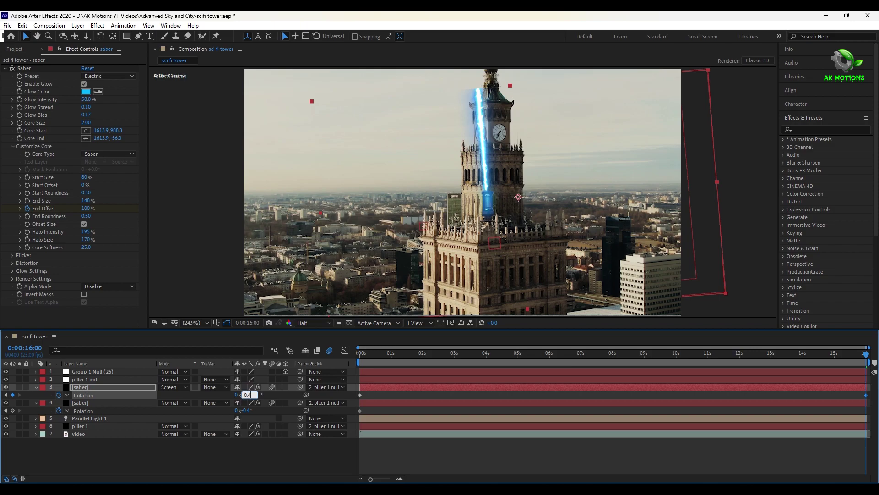
left_click_drag(249, 396, 250, 396)
left_click_drag(247, 411, 250, 410)
left_click(248, 395)
type("4")
key("Return")
left_click(247, 411)
type("4")
key("Return")
Review the saber beams' tilt and Position across the shot
left_click(91, 386, "ctrl")
left_click_drag(866, 354, 504, 394)
left_click(91, 442)
left_click(87, 394)
left_click(93, 387, "ctrl")
key("p")
left_click_drag(504, 354, 866, 408)
key("Home")
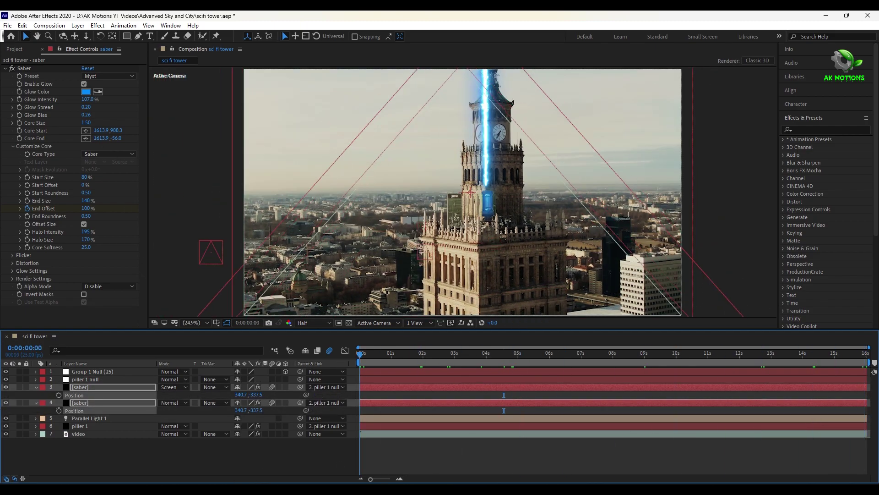
key("p")
left_click(102, 446)
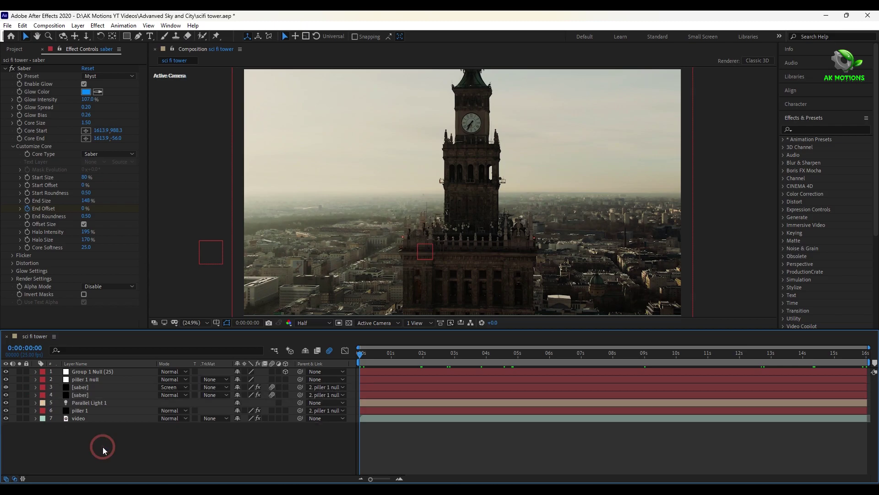
left_click_drag(402, 353, 559, 353)
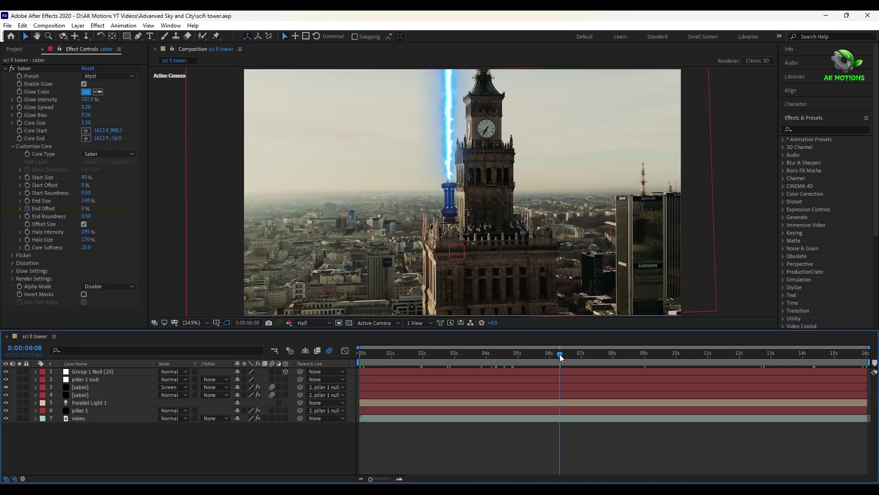
Add X and Z Rotation keyframes on the Group 1 Null at an early frame
left_click(97, 371)
key("r")
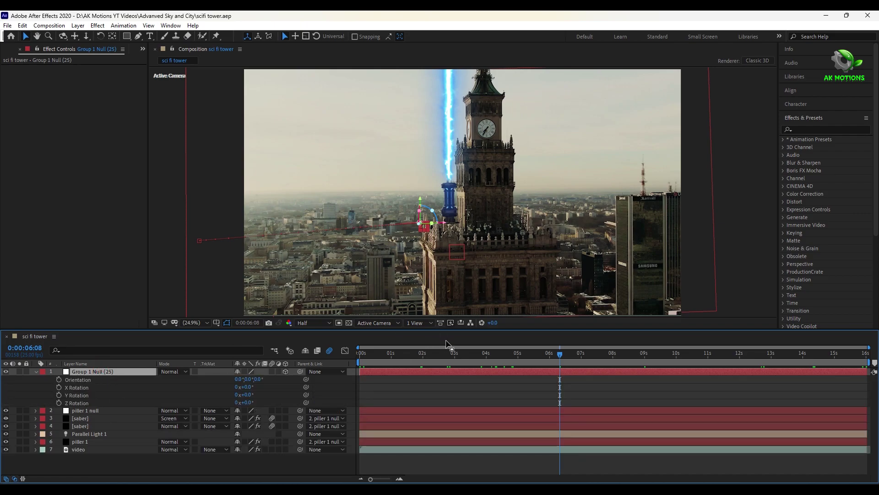
left_click_drag(447, 344, 386, 363)
left_click_drag(251, 404, 227, 409)
key("ctrl+z")
key("ctrl+z")
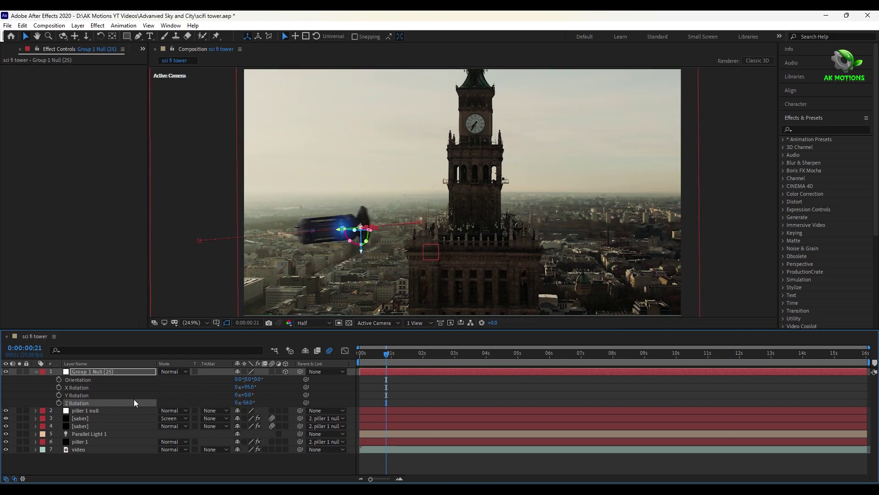
left_click(59, 387)
left_click(59, 402)
Set the landing rotation to 0° and move the X/Z Rotation keys to 02:18
left_click(113, 373)
key("u")
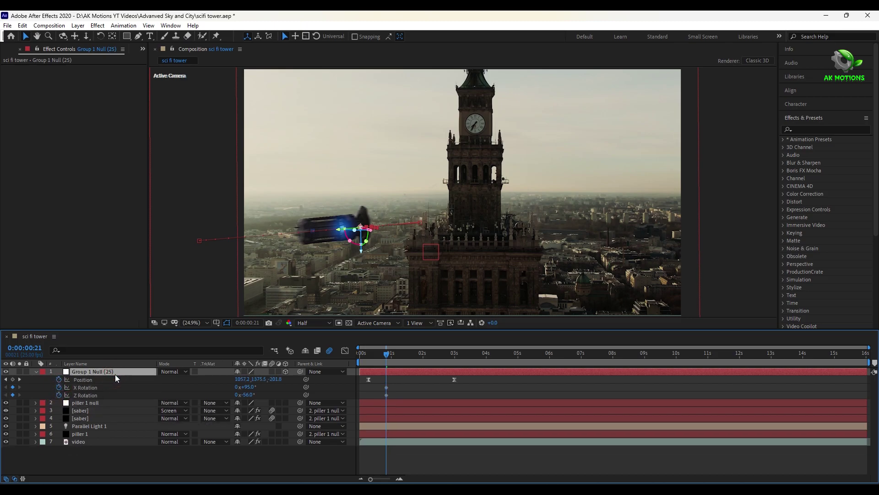
left_click_drag(400, 383, 386, 394)
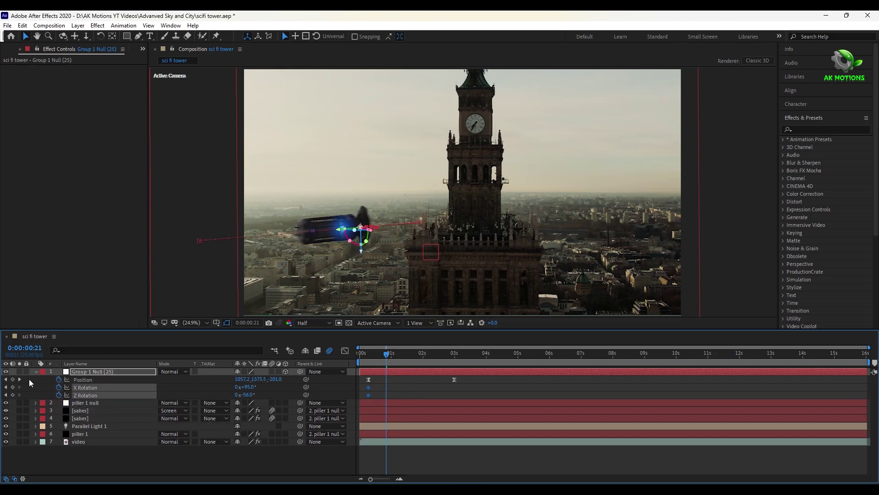
key("k")
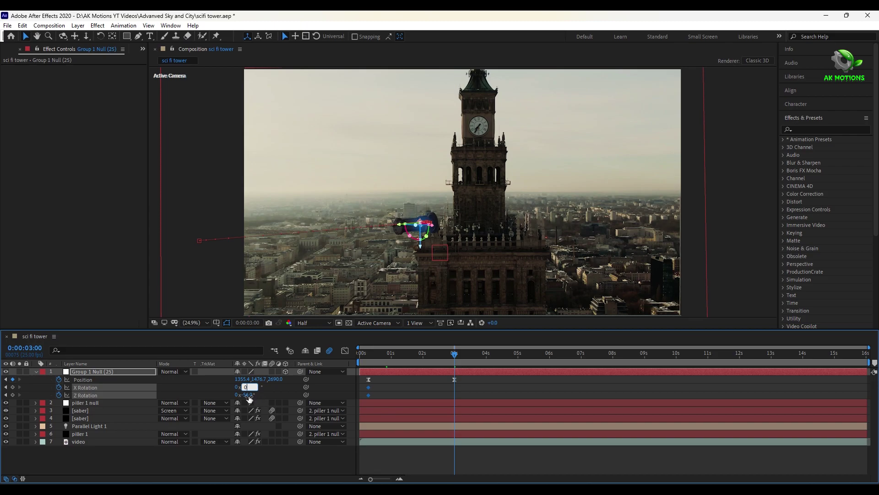
left_click(248, 395)
type("0")
key("Return")
left_click_drag(455, 356, 444, 354)
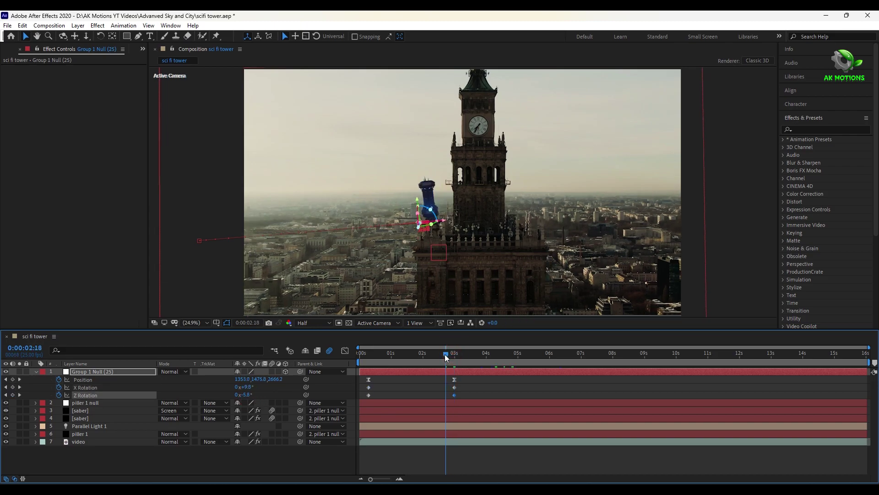
left_click_drag(456, 392, 446, 396)
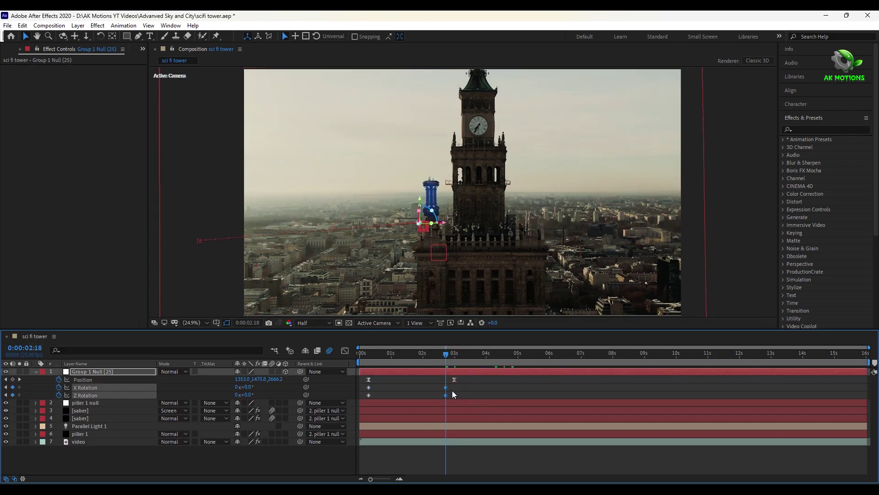
Easy-ease the four rotation keyframes and preview the pillar landing from the start
left_click_drag(451, 379, 356, 406)
key("F9")
left_click(403, 390)
key("Home")
key("space")
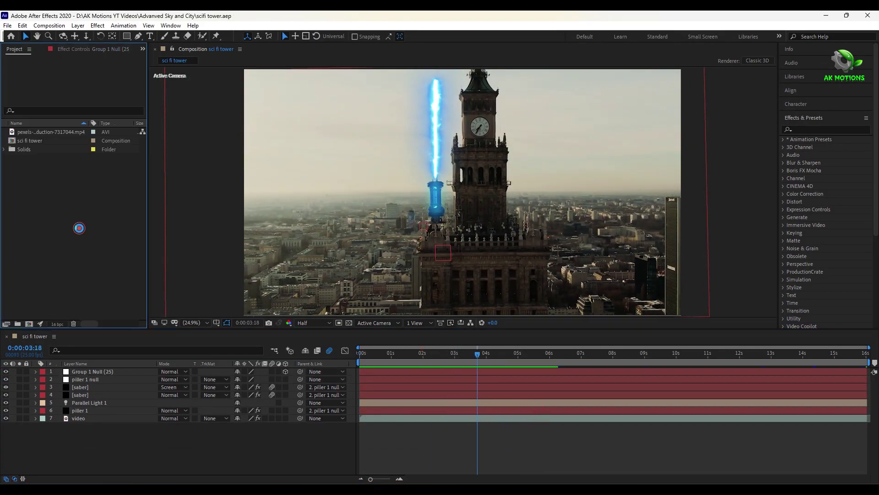
Import Heat Distortion Map.mp4 and preview the footage
double_click(79, 228)
left_click(253, 103)
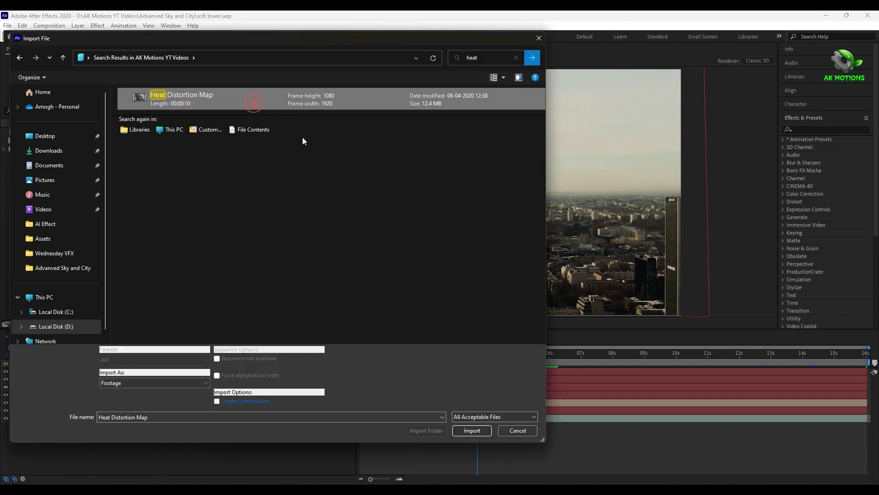
left_click(472, 431)
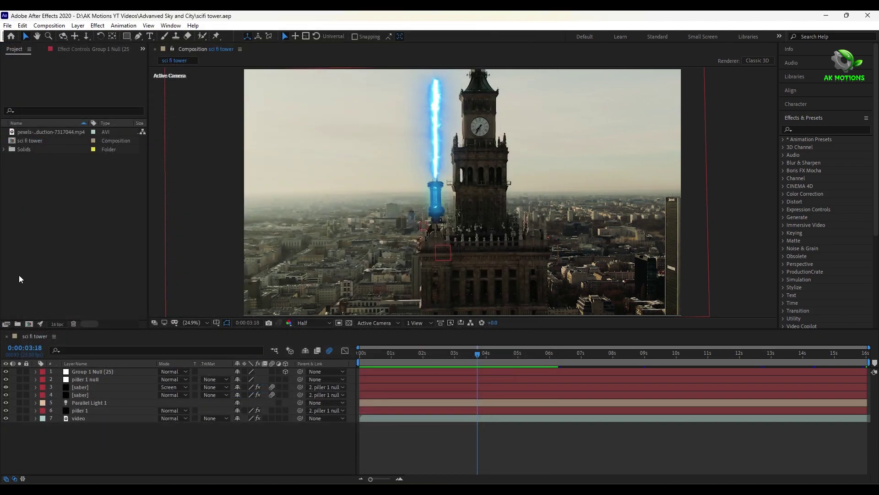
double_click(51, 132)
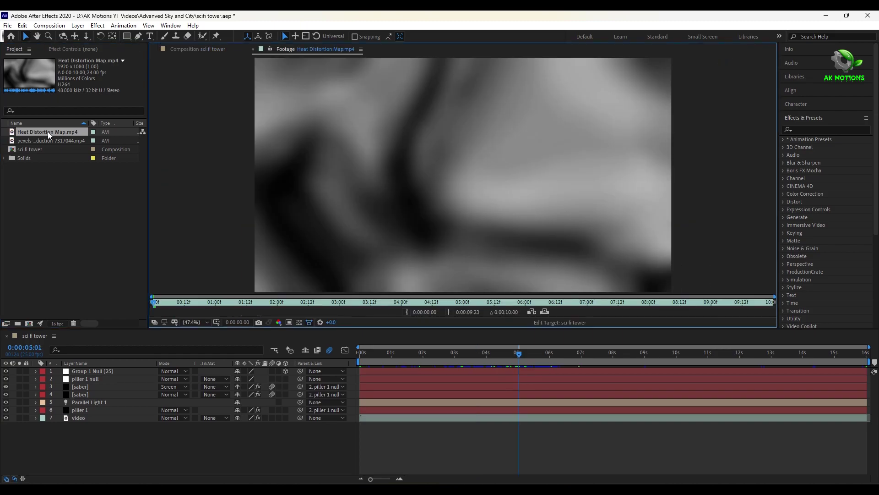
key("space")
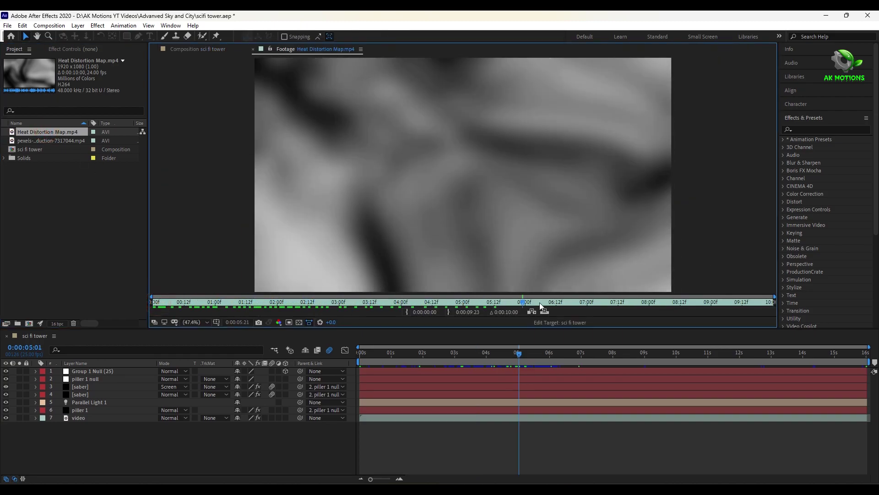
left_click(253, 49)
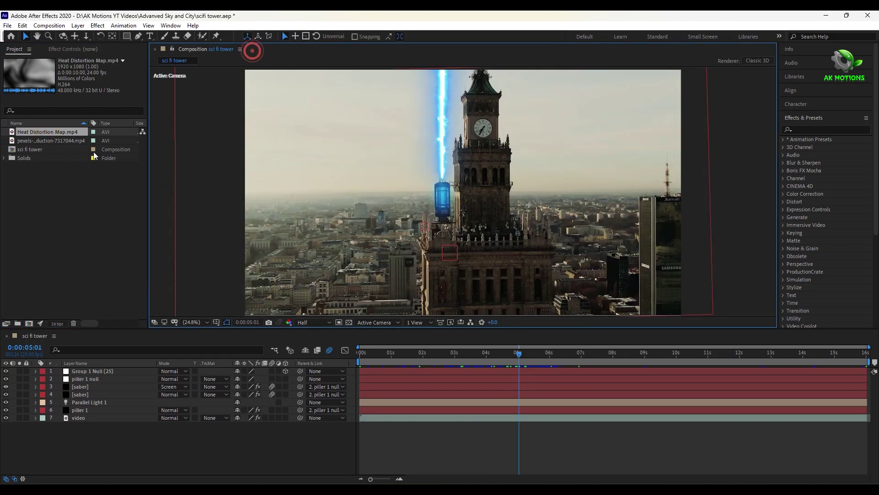
Add the heat clip to the composition at 45% scale and 89° rotation
left_click_drag(46, 132, 125, 411)
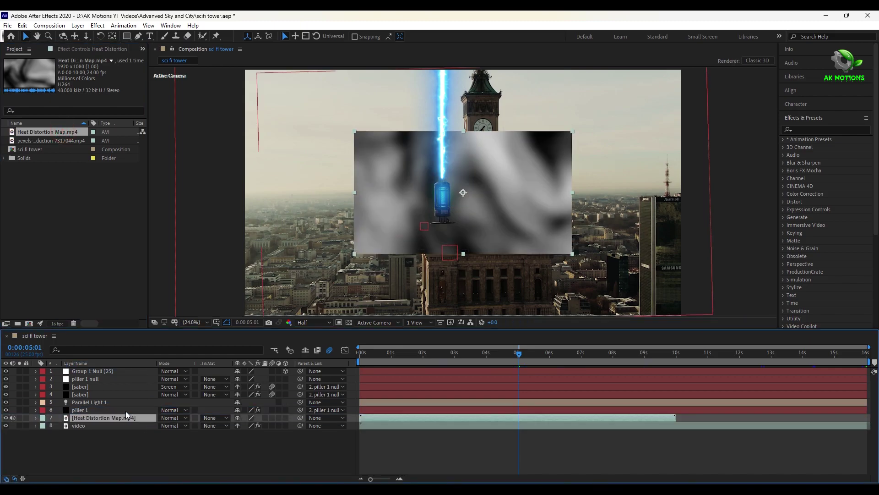
key("s")
left_click_drag(250, 425, 288, 425)
key("r")
left_click_drag(467, 197, 447, 231)
Draw a mask around the pillar base and feather it to 209
key("g")
left_click(436, 179)
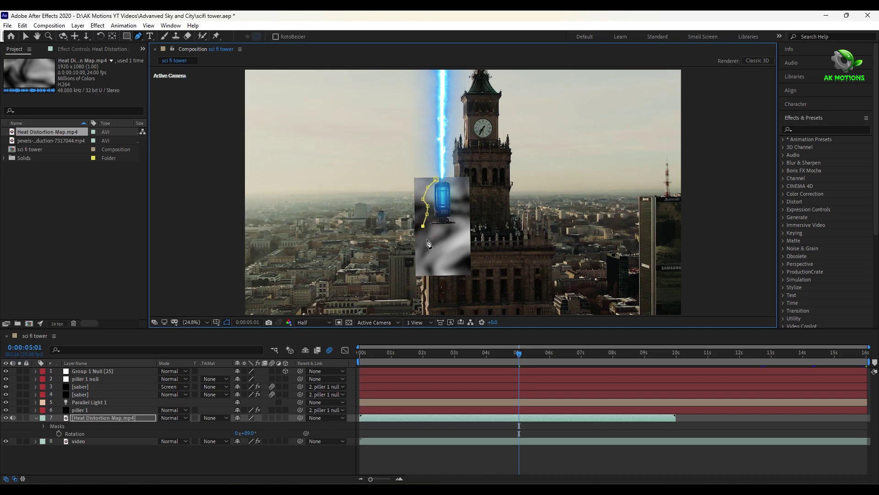
left_click(449, 181)
left_click(436, 179)
left_click(121, 418)
key("f")
left_click_drag(247, 433, 298, 433)
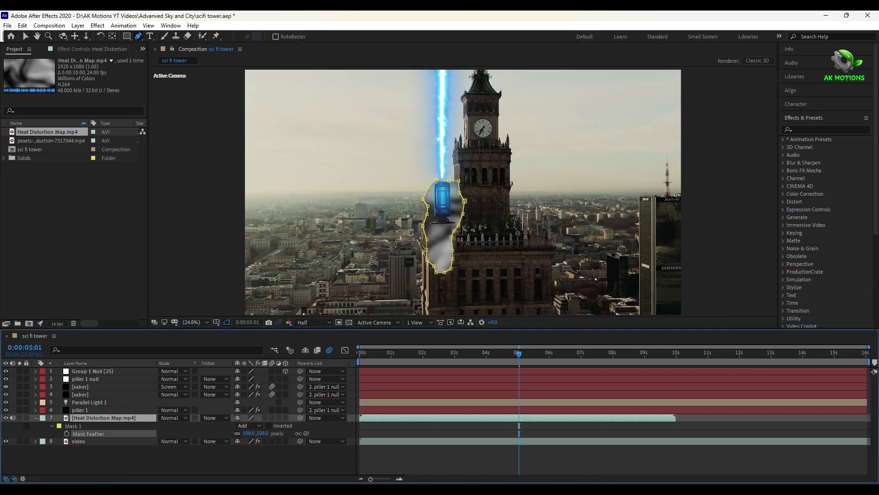
left_click_drag(362, 440, 345, 441)
scroll(436, 183, "up", 1)
key("v")
Pull the mask's top point down to the pillar
left_click(436, 179)
left_click(152, 463)
left_click(105, 418)
left_click_drag(436, 180, 436, 187)
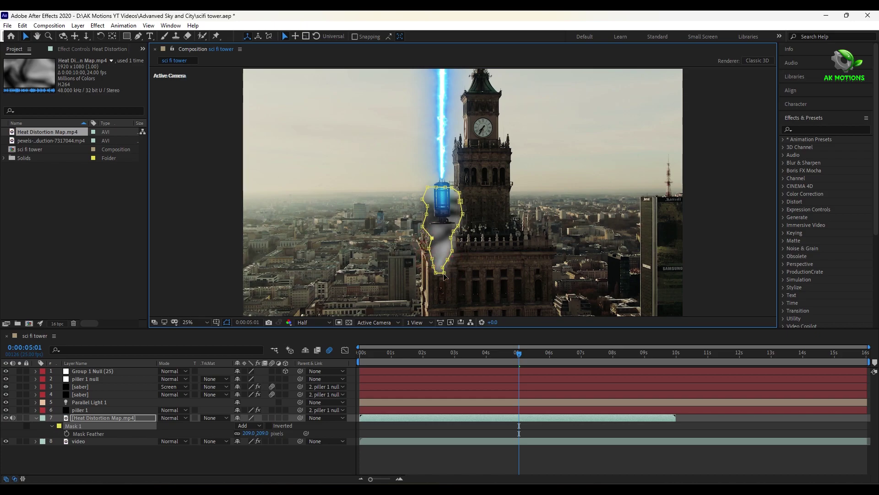
left_click(210, 465)
left_click(36, 418)
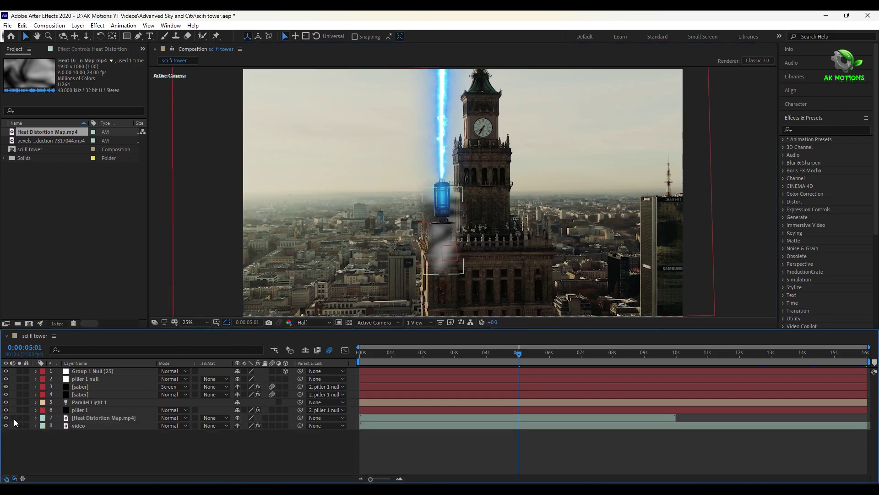
Hide the Heat Distortion Map layer and add an adjustment layer named 'dis'
left_click(92, 418)
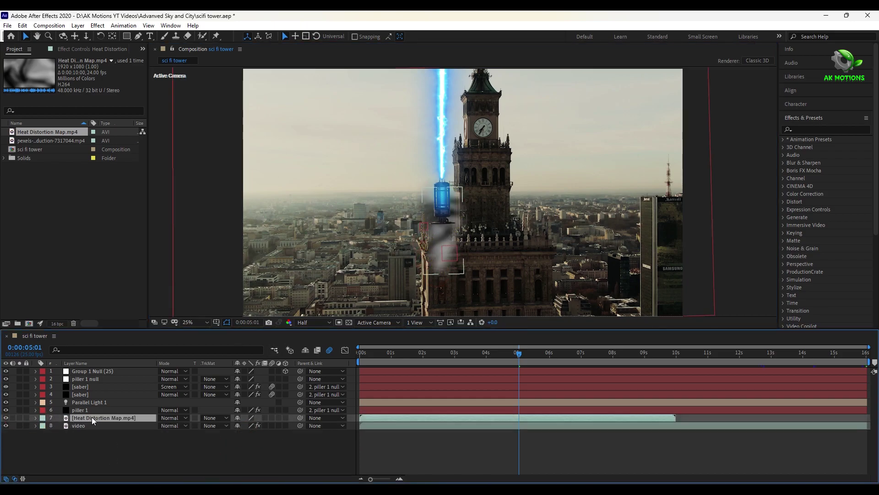
left_click(6, 418)
right_click(71, 439)
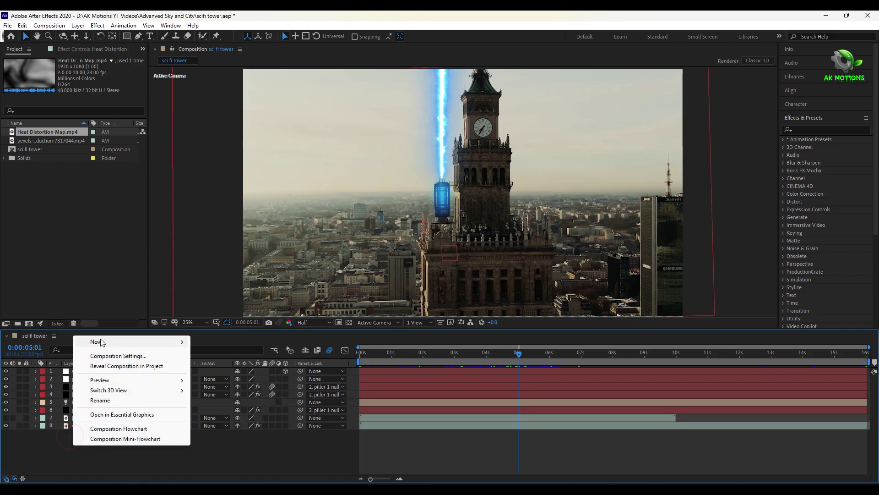
mouse_move(102, 342)
left_click(236, 417)
key("Return")
type("dis")
key("Return")
Apply Displacement Map to 'dis', driven by the Heat Distortion Map layer at 3.0
key("ctrl+space")
type("dis")
key("Return")
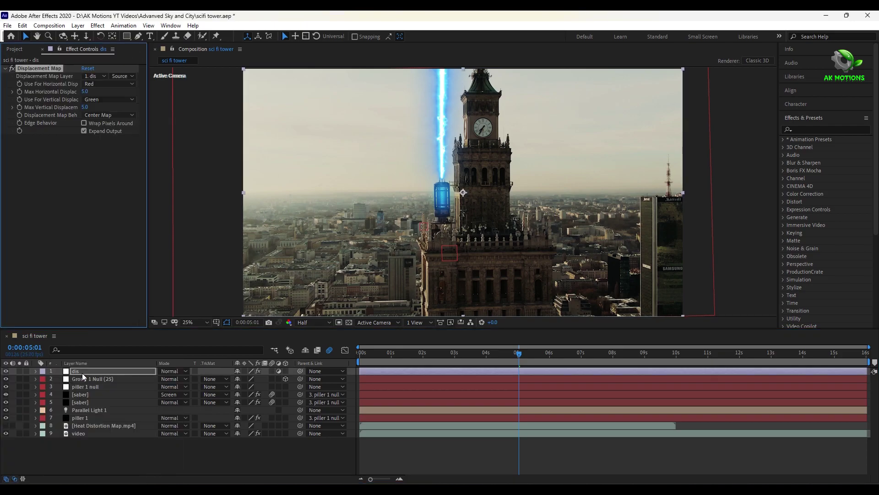
left_click(99, 74)
left_click(146, 159)
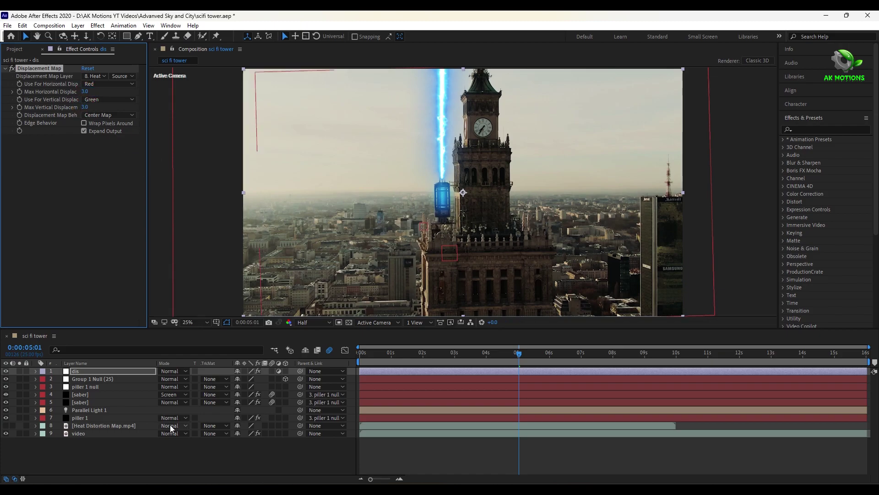
left_click_drag(467, 361, 547, 362)
Parent the Heat Distortion Map layer to piller 1 null
left_click(92, 426)
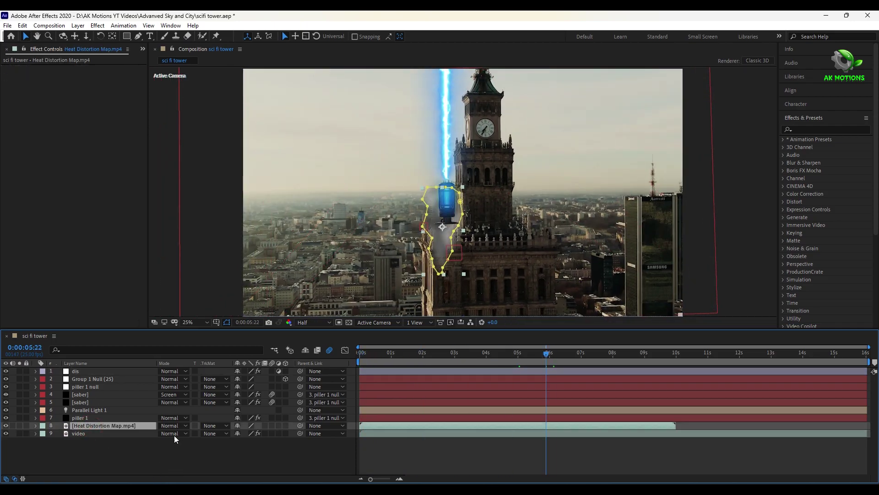
left_click_drag(300, 425, 123, 391)
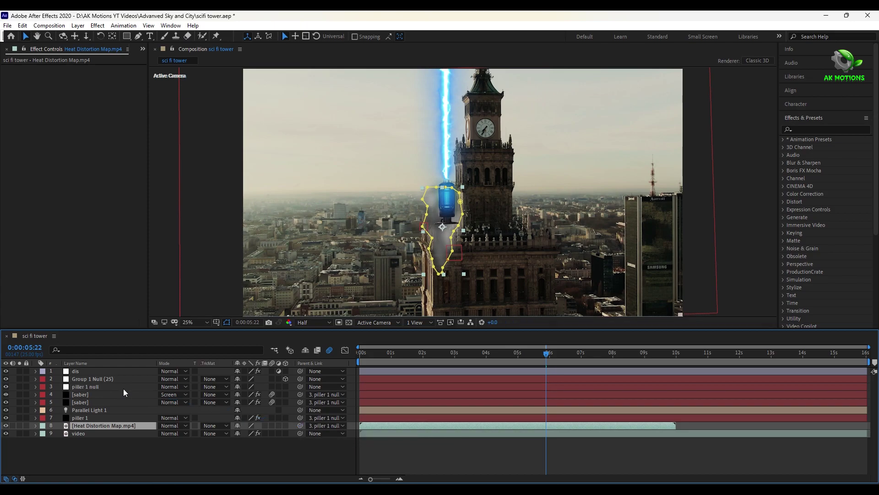
left_click(161, 455)
left_click(73, 424)
left_click_drag(542, 355, 442, 380)
Slide the heat layer to start around 02:17, when the pillar lands
left_click_drag(450, 426, 537, 426)
key("i")
right_click(464, 426)
Time-stretch the heat clip longer and shift it to start at 02:21
mouse_move(486, 213)
left_click(598, 231)
left_click(462, 310)
left_click_drag(406, 357, 427, 360)
left_click_drag(432, 425, 484, 425)
mouse_move(444, 357)
left_mouse_down()
mouse_move(466, 359)
mouse_move(453, 367)
mouse_move(467, 358)
mouse_move(450, 360)
left_mouse_up()
Keyframe the heat layer's Mask Path and shrink the mask upward at 02:21
left_click(35, 426)
left_click(66, 432)
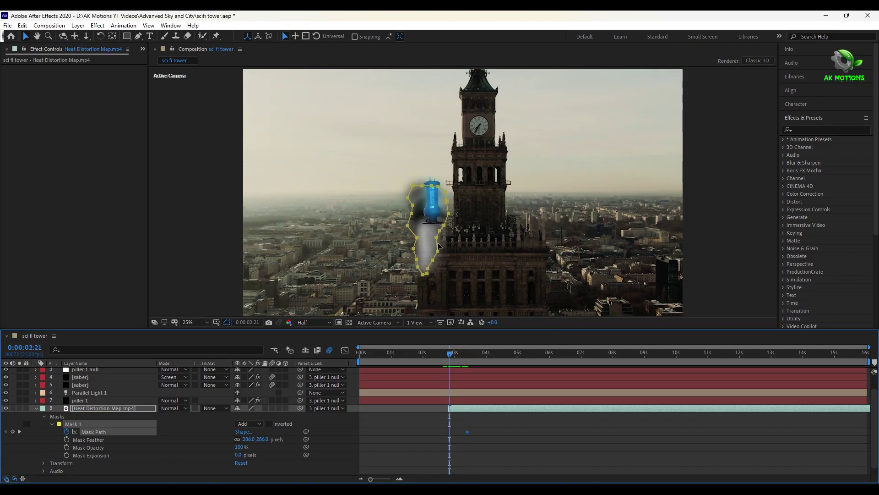
left_click(116, 409)
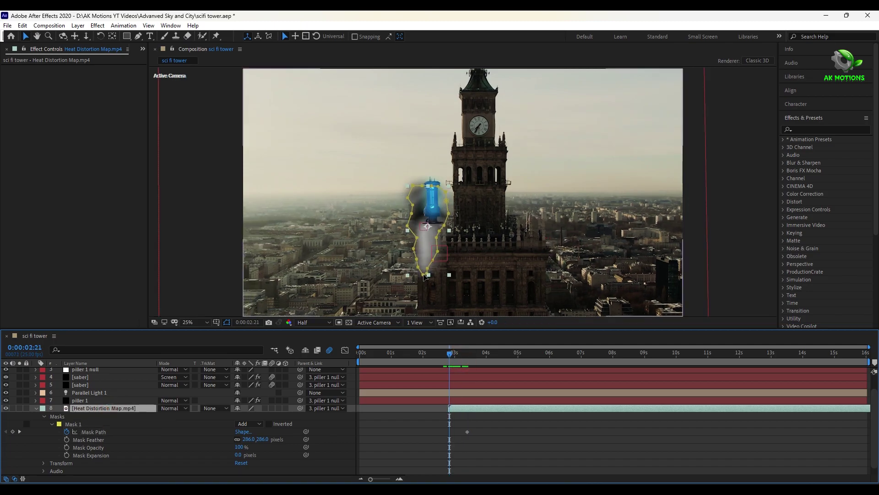
left_click(419, 268)
left_click(90, 409)
left_click_drag(417, 267, 428, 235)
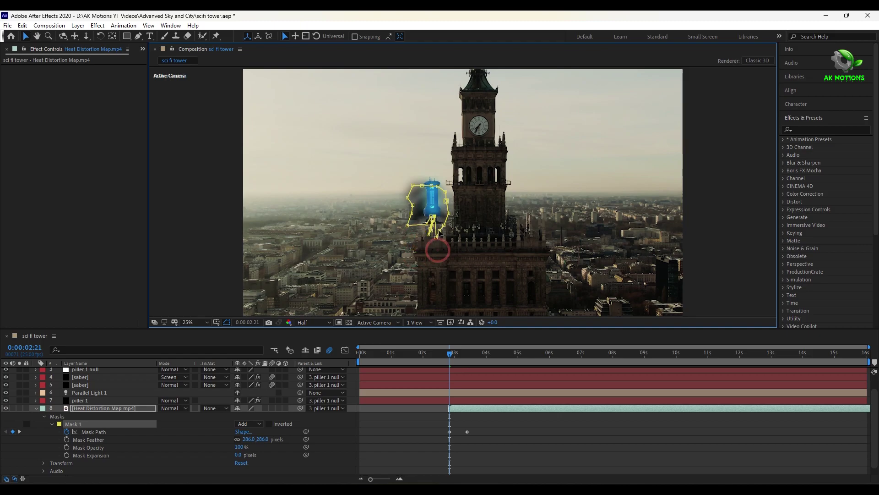
Move the full-mask keyframe later so the mask reaches full size by 03:18
left_click_drag(467, 432, 475, 431)
left_click_drag(450, 354, 477, 357)
left_click_drag(486, 427, 443, 439)
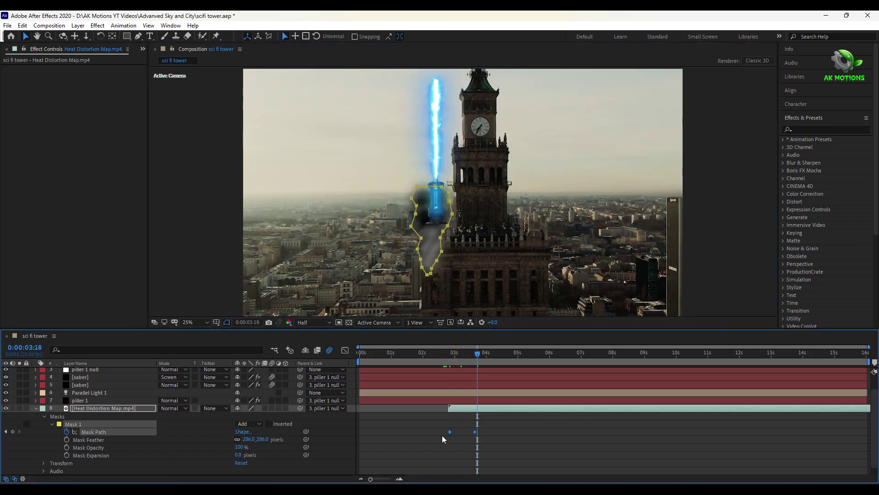
left_click(36, 408)
left_click(123, 459)
left_click(77, 428)
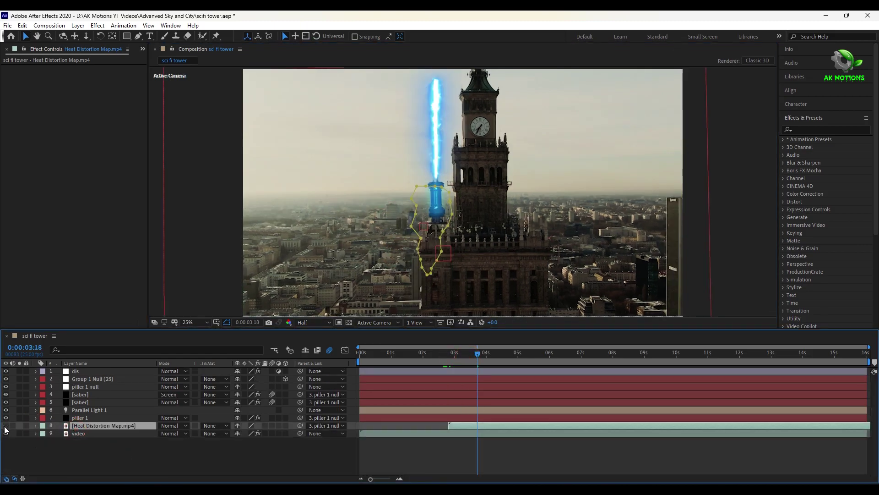
left_click(112, 463)
left_click(90, 371)
Preview the pillar landing with heat distortion at the tower base
left_click_drag(479, 355, 467, 359)
scroll(407, 266, "up", 3)
left_click_drag(407, 268, 481, 121)
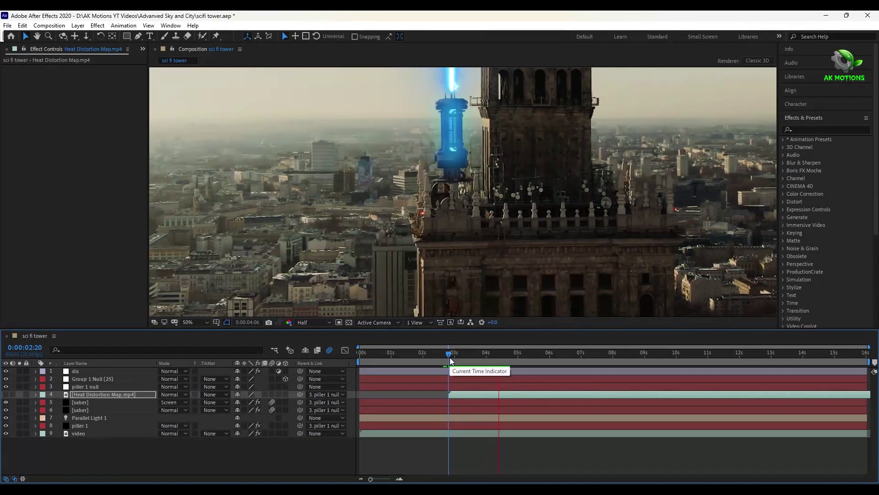
key("space")
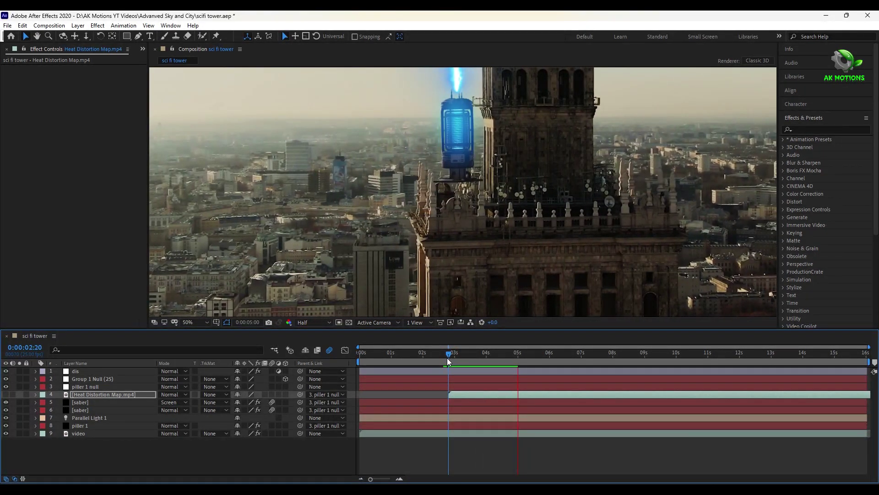
left_click(206, 320)
left_click(207, 172)
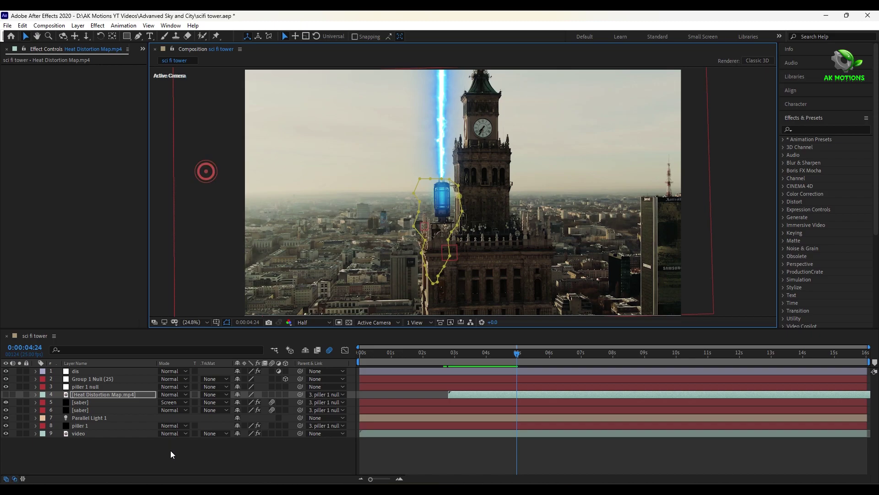
left_click(455, 361)
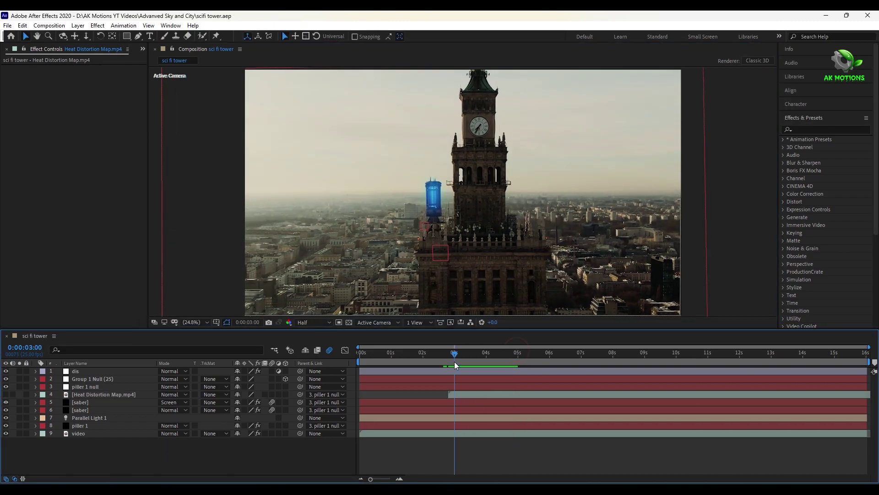
Add the smoke clip beneath the pillar layers in Screen mode at 25% opacity
left_click_drag(455, 361, 485, 362)
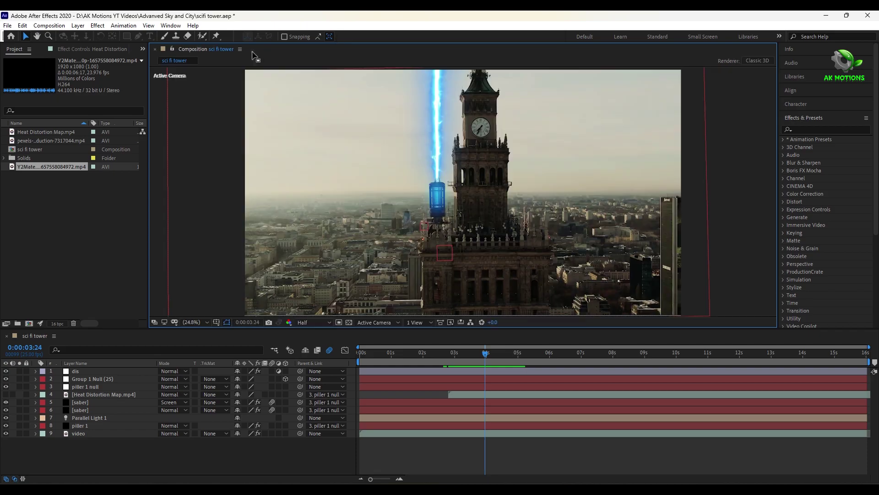
left_click_drag(51, 166, 153, 396)
left_click(442, 352)
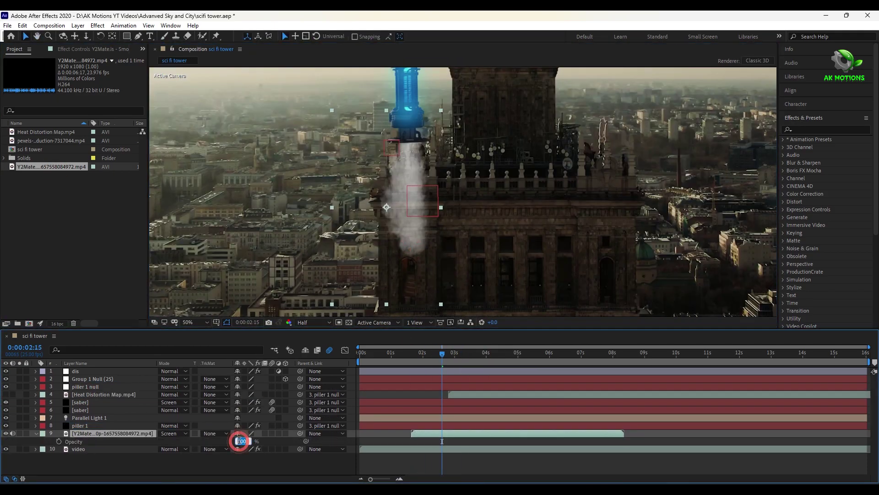
left_click(412, 361)
key("space")
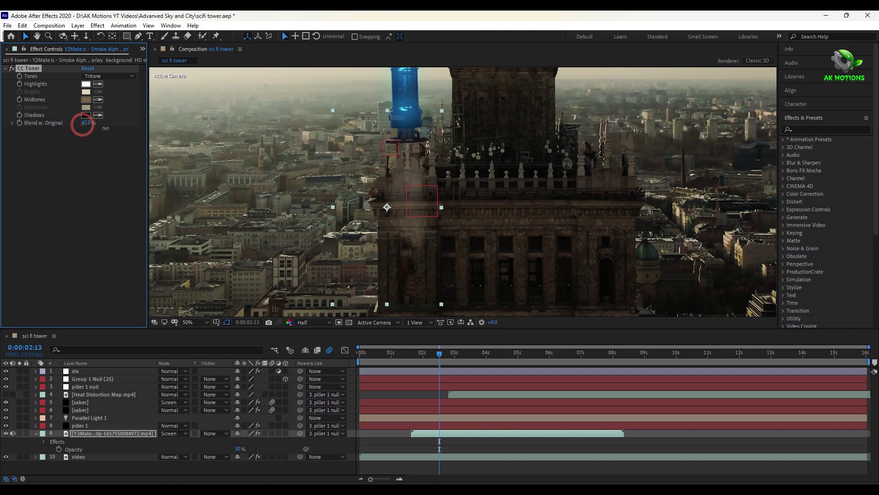
Tint the smoke with CC Toner and retime it to match the landing
left_click(192, 466)
left_click(414, 358)
key("space")
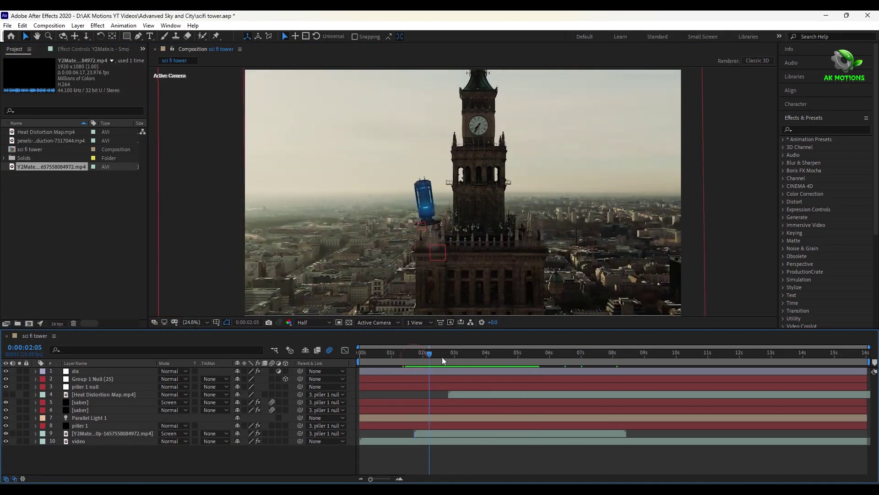
left_click_drag(444, 356, 480, 380)
Add an adjustment layer with a Color Control effect and rename it 'color control'
right_click(158, 349)
left_click(182, 354)
left_click(328, 429)
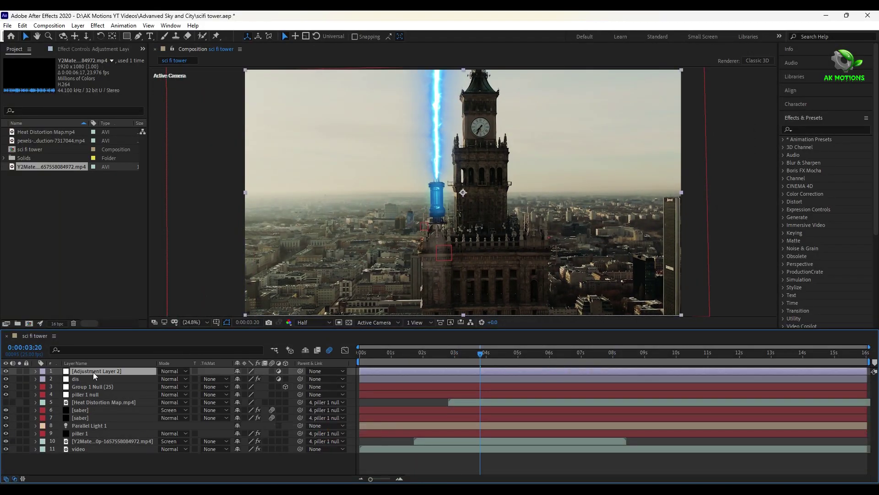
left_click(98, 28)
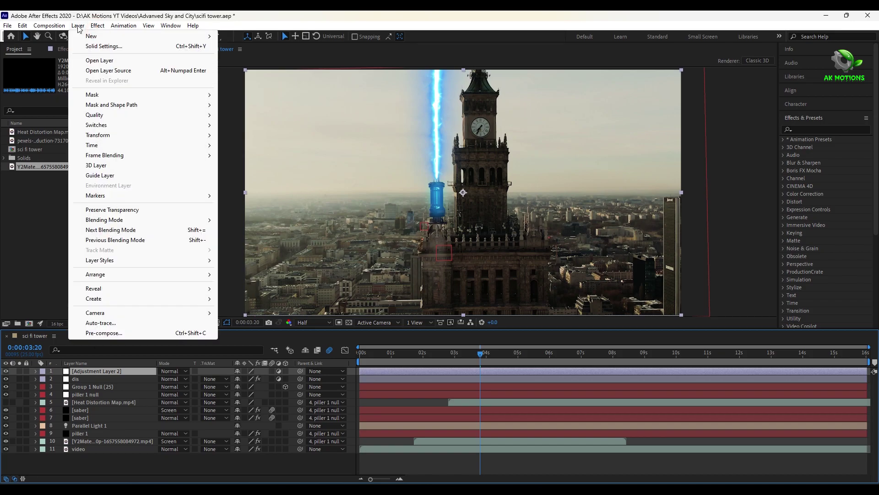
mouse_move(161, 153)
left_click(246, 182)
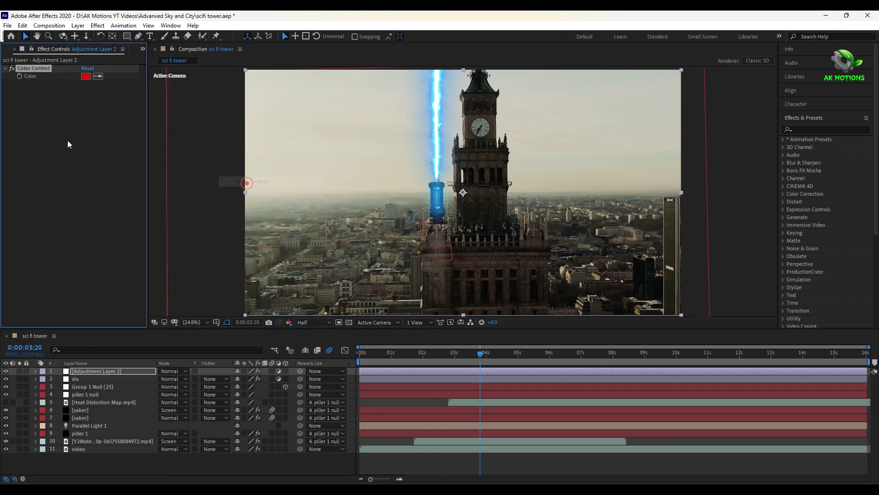
right_click(114, 372)
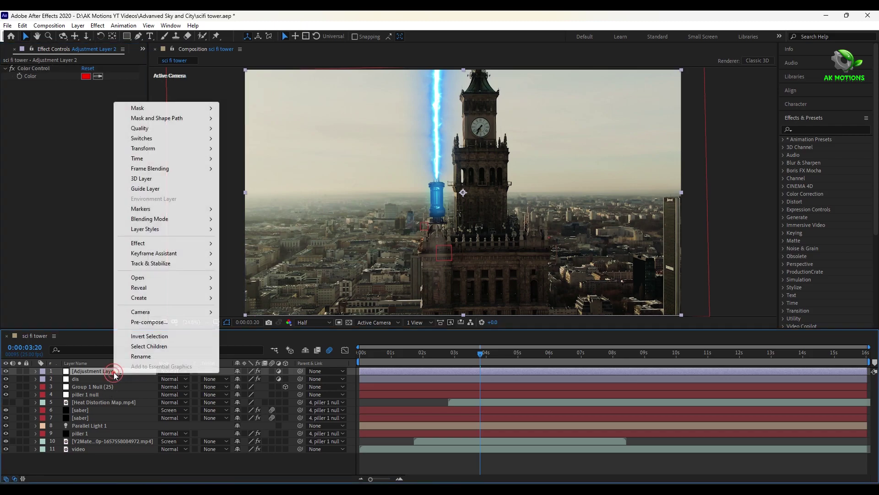
left_click(123, 356)
type("color control")
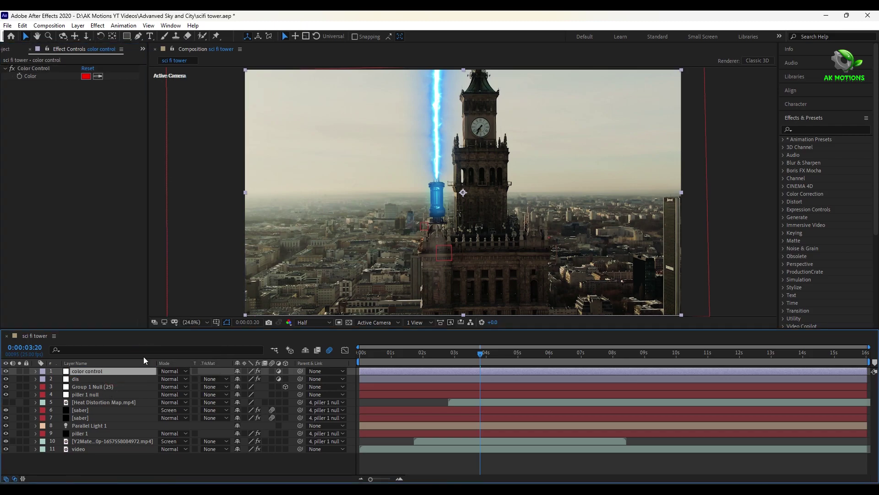
Set the Color Control colour to the saber's blue glow, 0089FF
left_click(94, 417)
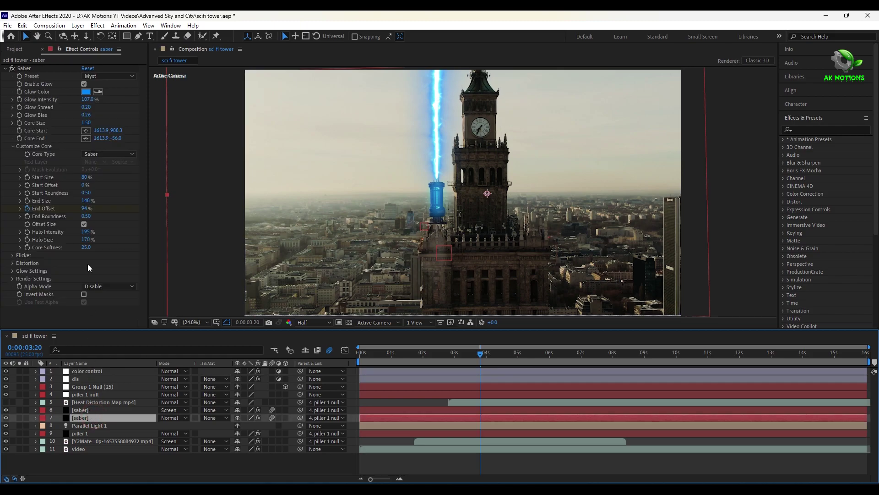
left_click(86, 92)
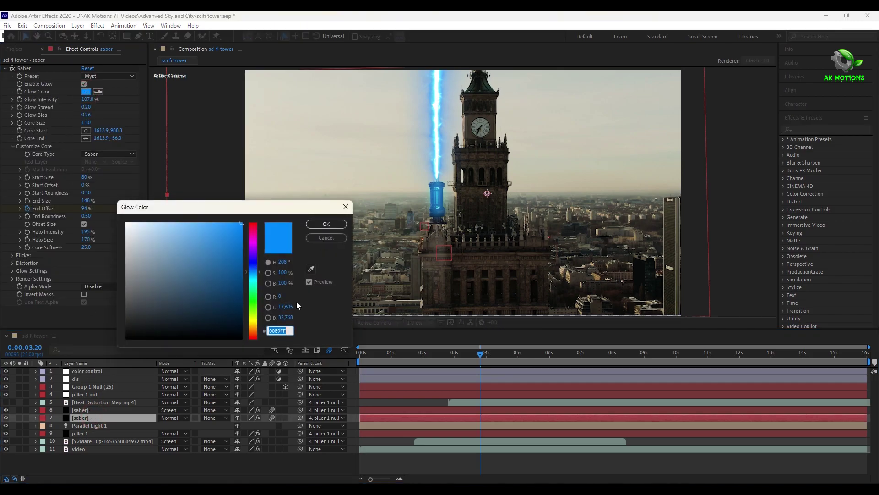
left_click(327, 224)
left_click(111, 371)
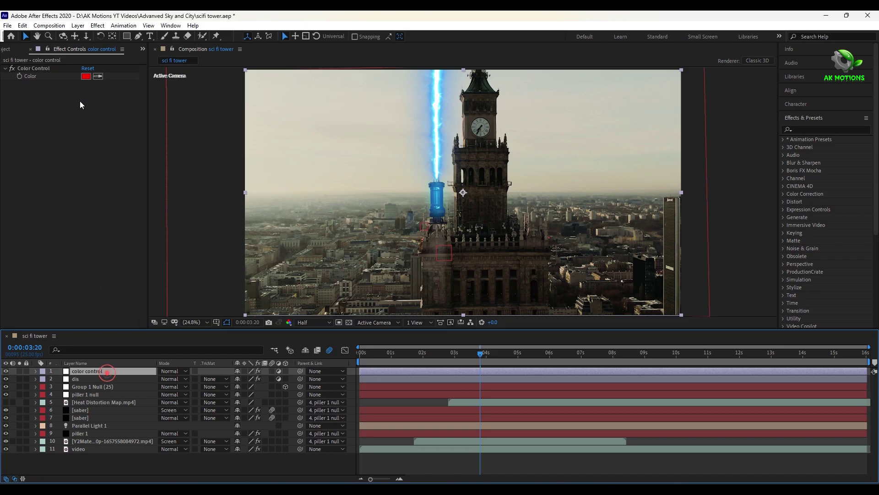
left_click(86, 76)
type("0089FF")
left_click(323, 225)
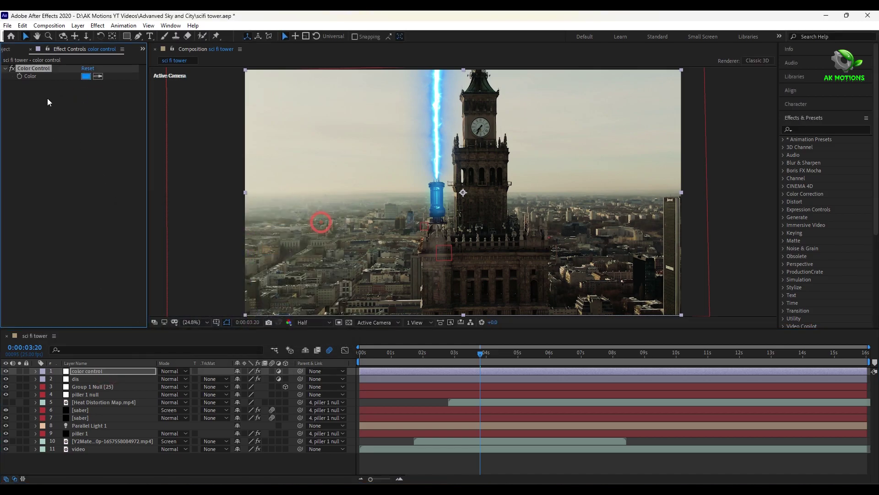
left_click(88, 411)
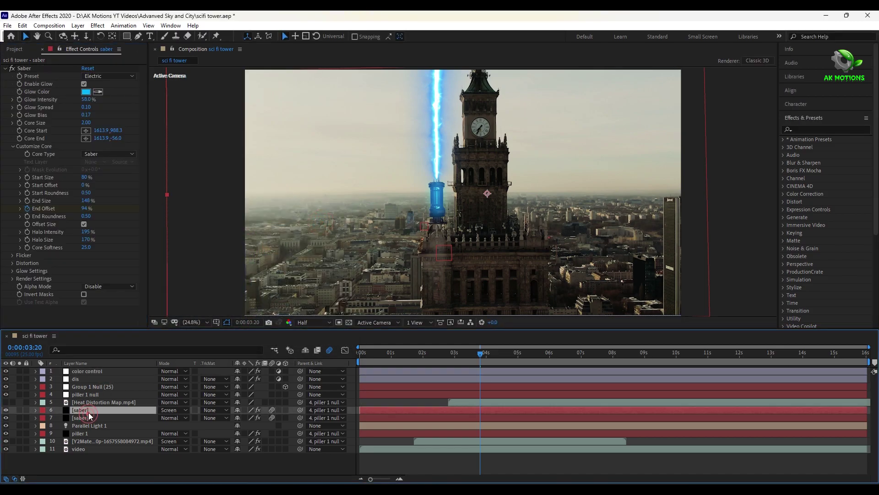
Expression-link both saber layers' Glow Color to the color control layer's Color
double_click(36, 93)
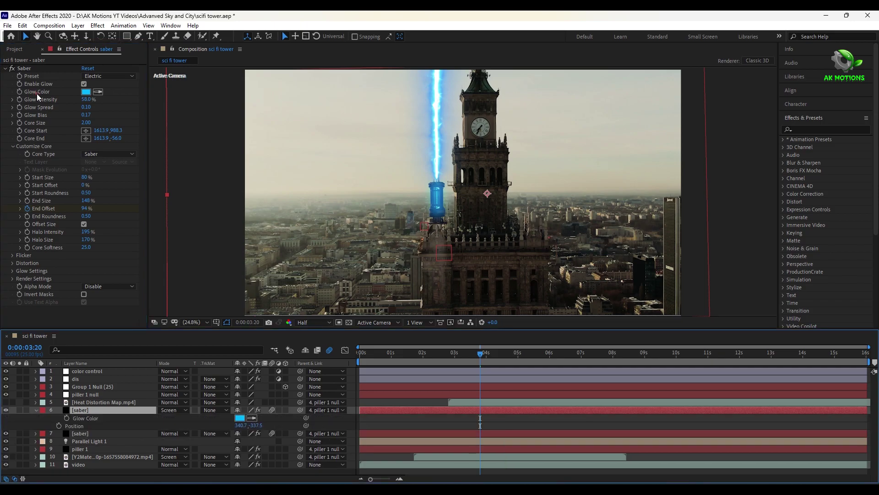
left_click(86, 435)
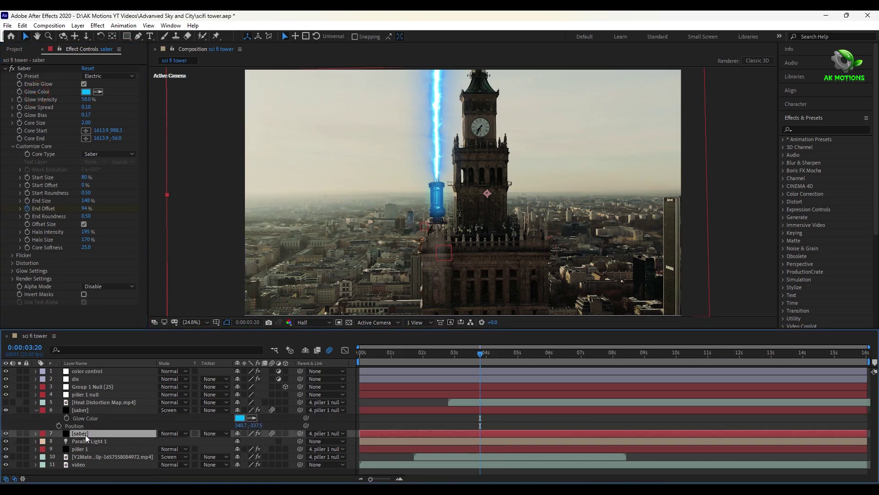
left_click(41, 92)
key("s")
key("s")
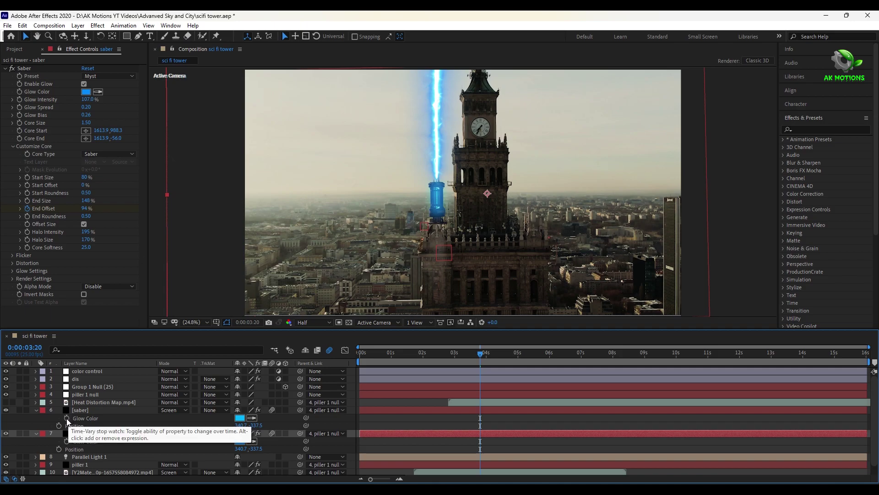
left_click(67, 418, "alt")
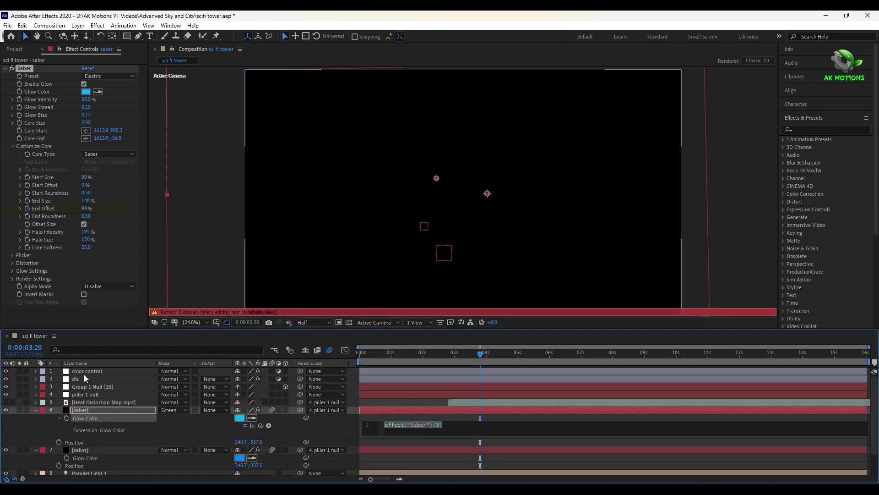
left_click(84, 370)
left_click_drag(260, 425, 48, 76)
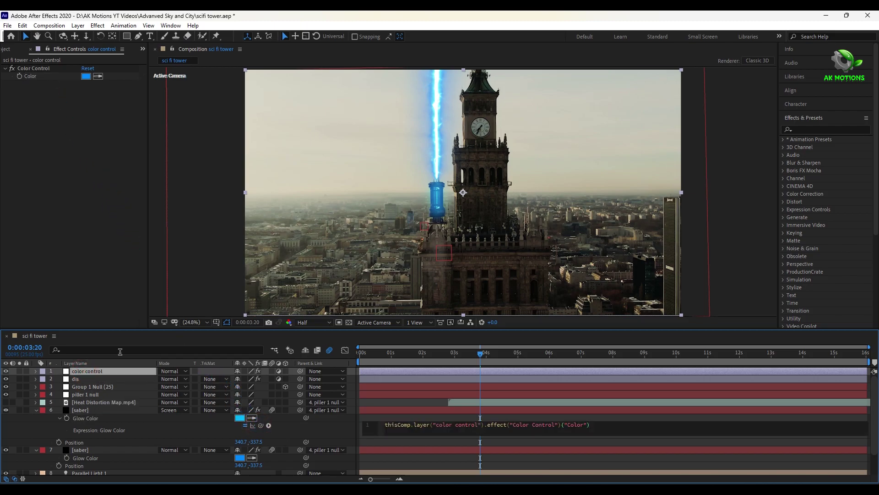
left_click(67, 458, "alt")
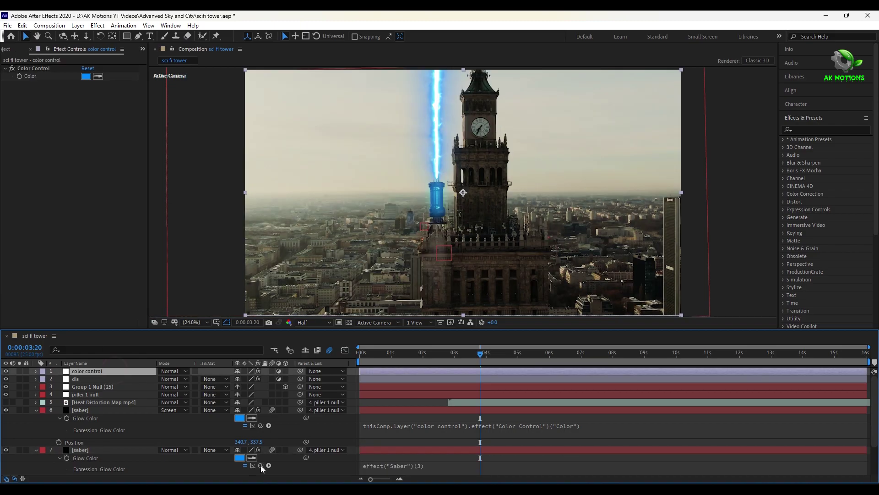
left_click_drag(260, 463, 49, 76)
Test the link with a greener colour, then restore color control to 0089FF
left_click(36, 408)
left_click(36, 416)
left_click(118, 465)
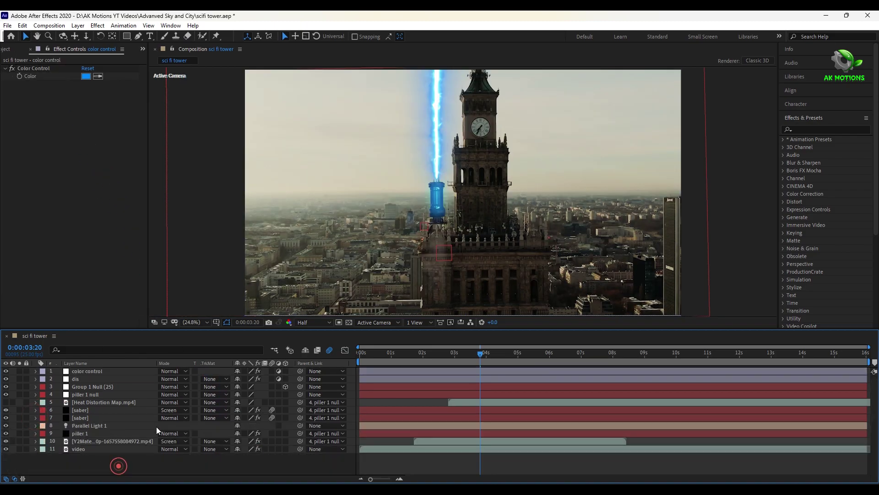
left_click(86, 77)
left_click_drag(206, 236, 162, 221)
left_click_drag(257, 271, 253, 292)
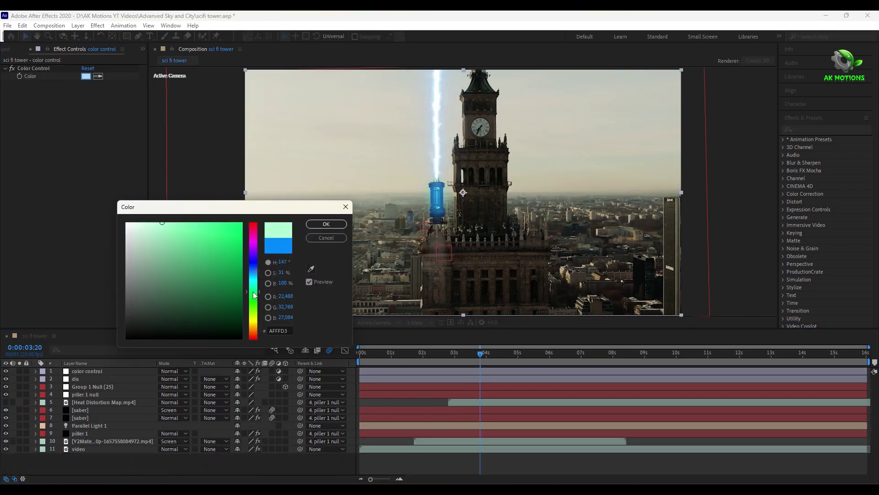
key("ctrl+v")
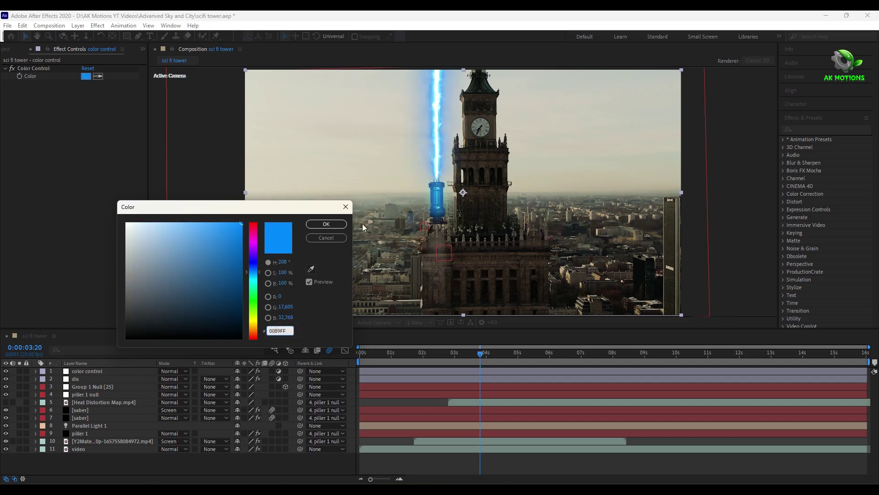
left_click(324, 224)
Apply a second Mocha AE effect to the video layer
left_click(165, 461)
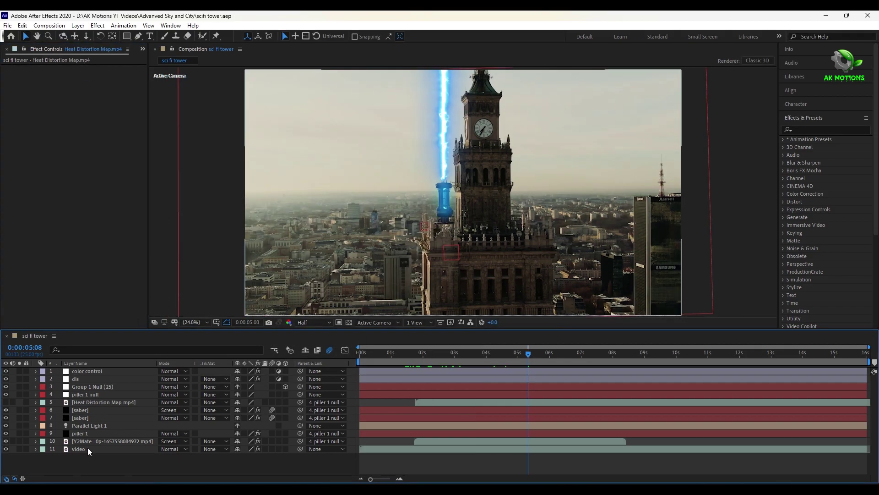
left_click(87, 448)
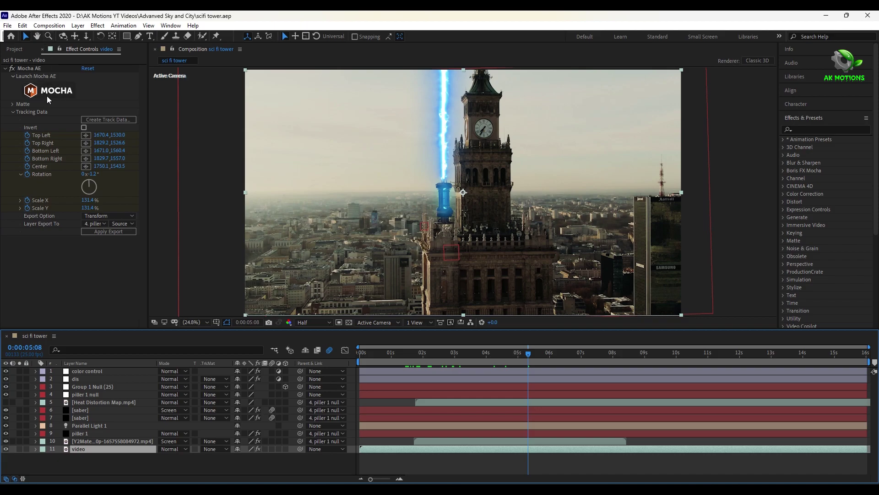
key("ctrl+space")
type("mo")
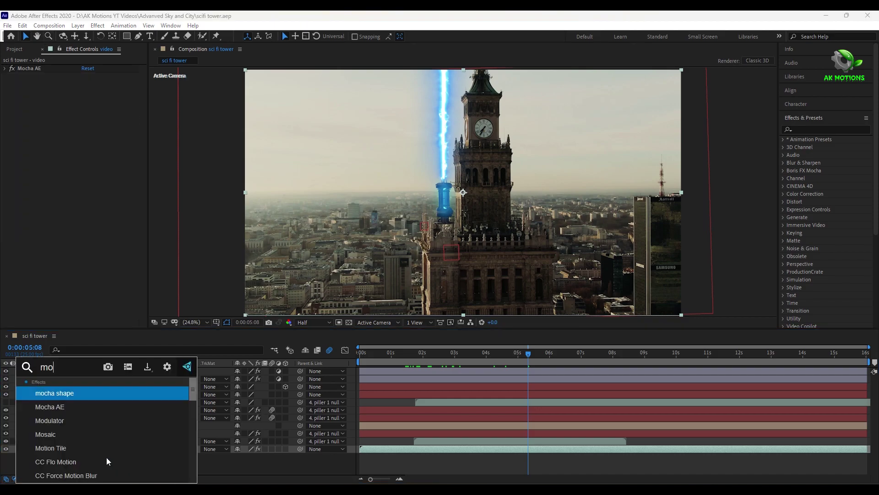
key("Down")
key("Return")
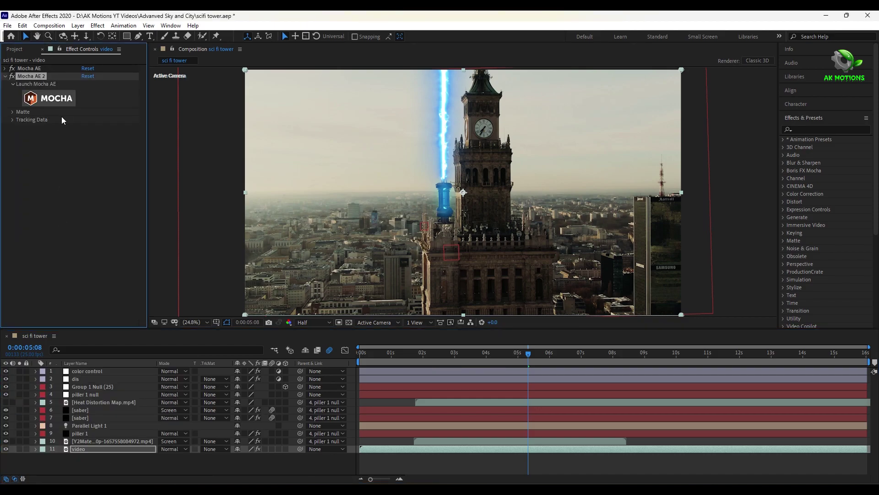
Set the viewer to Full resolution and track a rectangle on the tower in Mocha
left_click(314, 322)
left_click(308, 343)
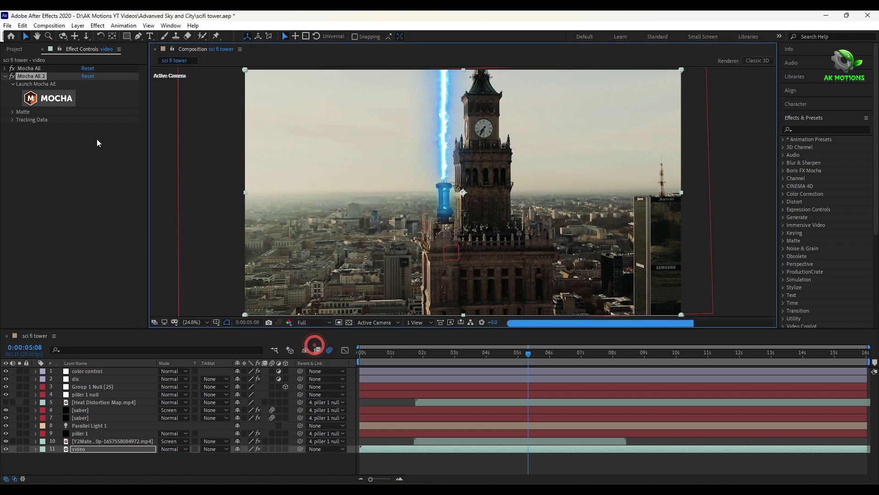
left_click(55, 100)
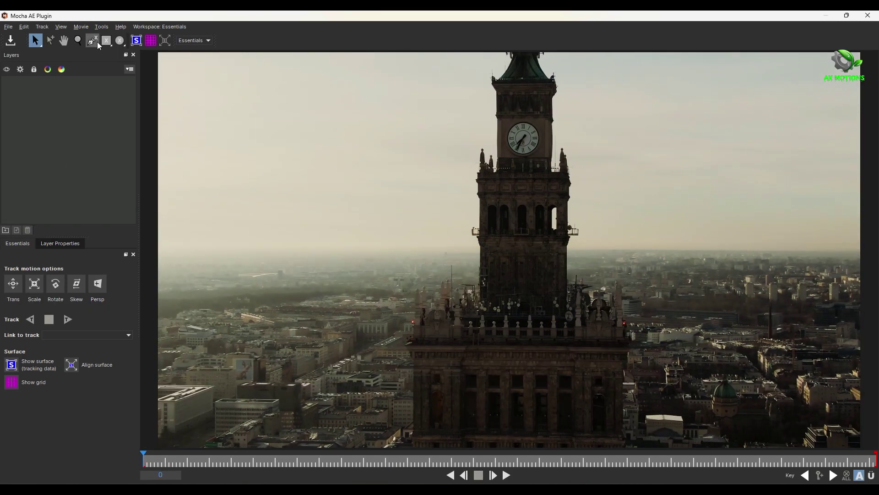
left_click(68, 320)
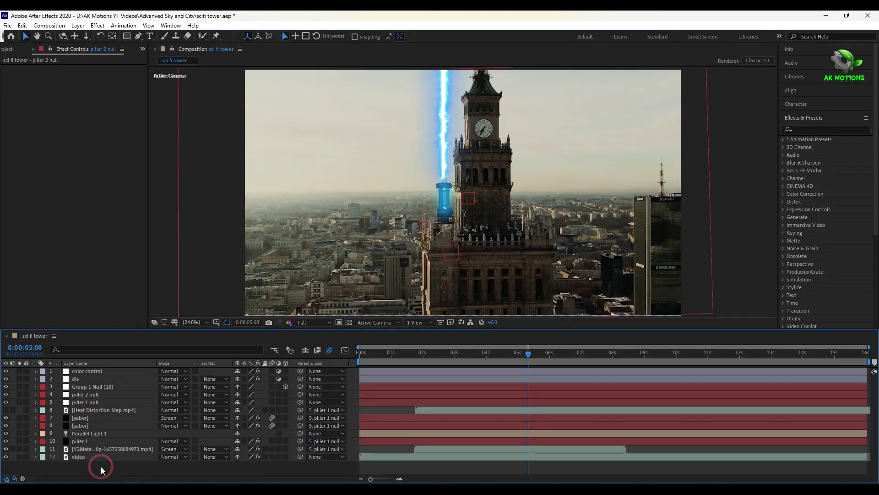
Export Mocha AE 2's tower track as Transform data to piller 2 null
left_click(84, 456)
left_click(14, 120)
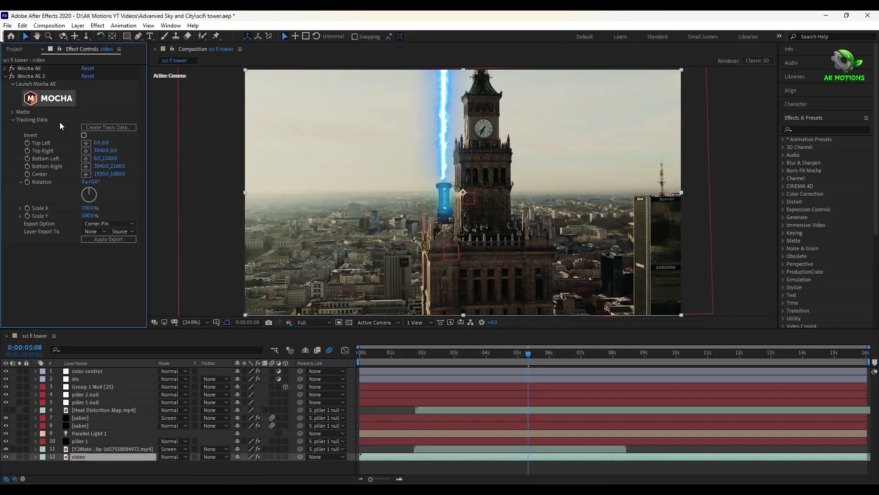
left_click(102, 127)
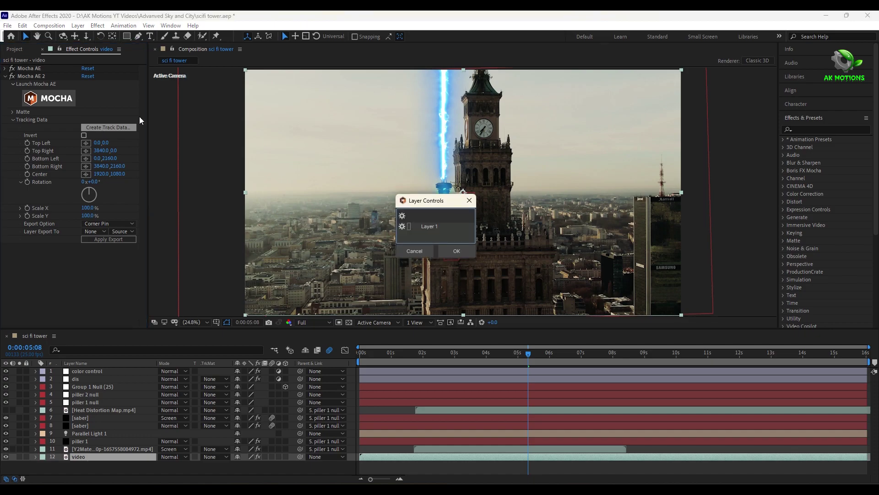
left_click(451, 250)
left_click(126, 225)
left_click(115, 255)
left_click(96, 232)
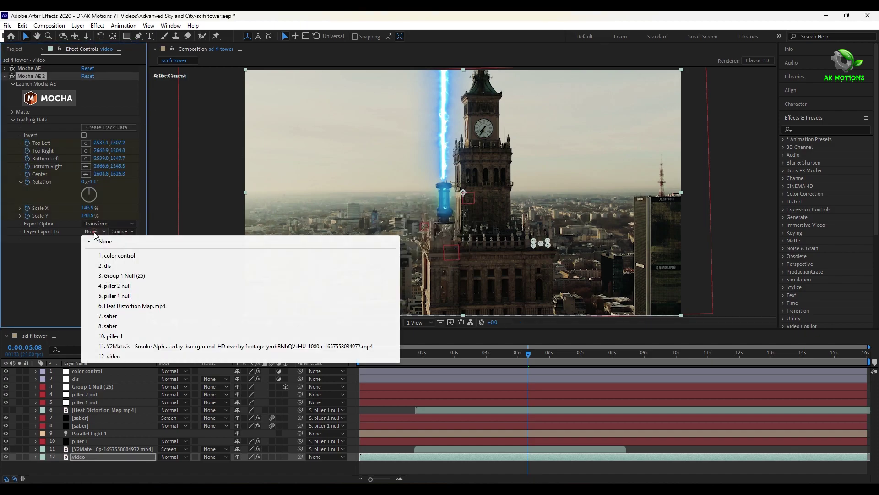
left_click(107, 285)
left_click(104, 240)
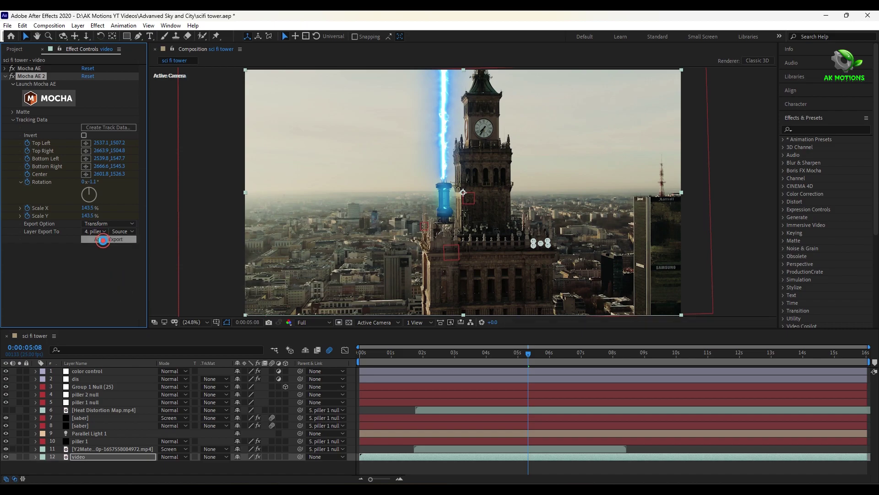
left_click(103, 240)
left_click(112, 394)
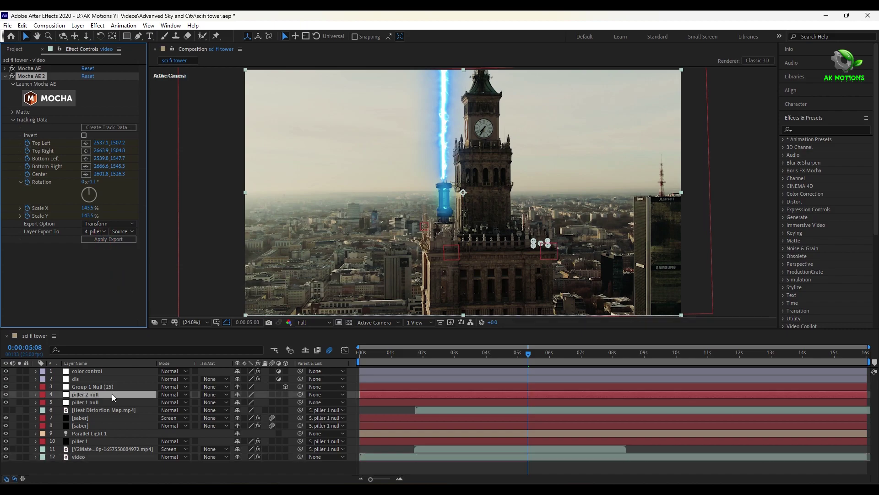
left_click(547, 354)
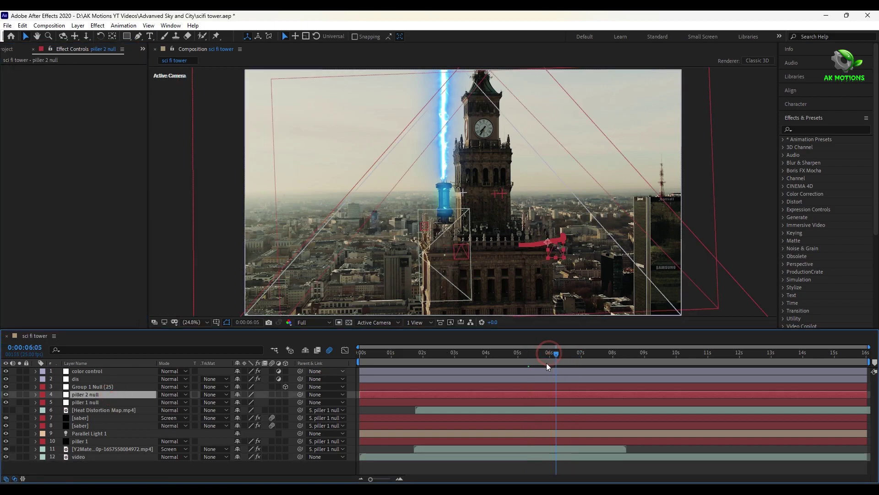
Duplicate piller 1 into piller 2 and review its landing on the right ledge
left_click(128, 467)
left_click(89, 441)
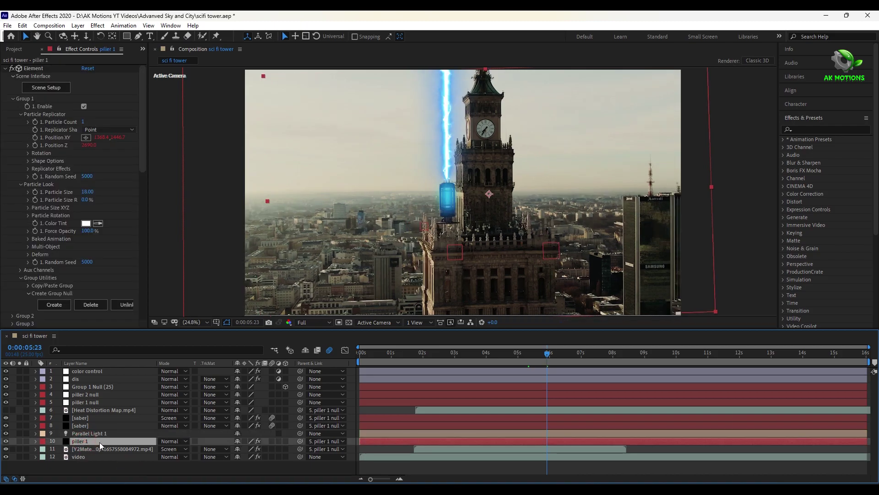
key("ctrl+d")
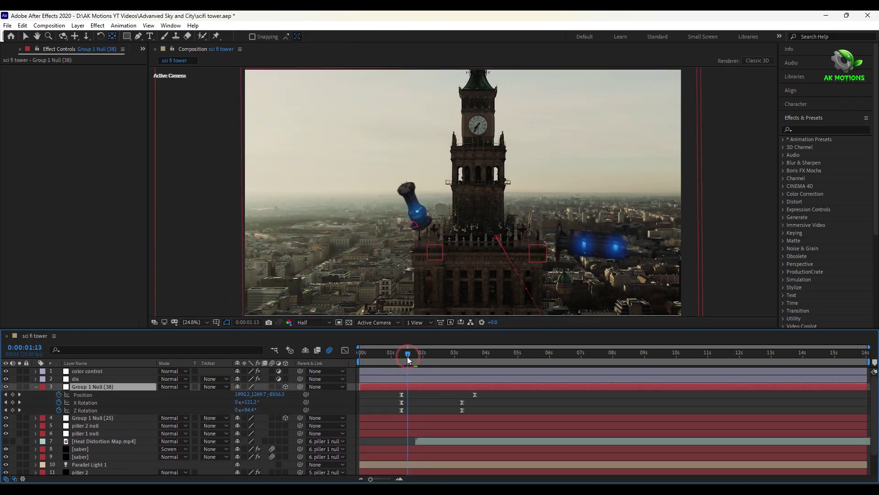
left_click_drag(408, 357, 399, 357)
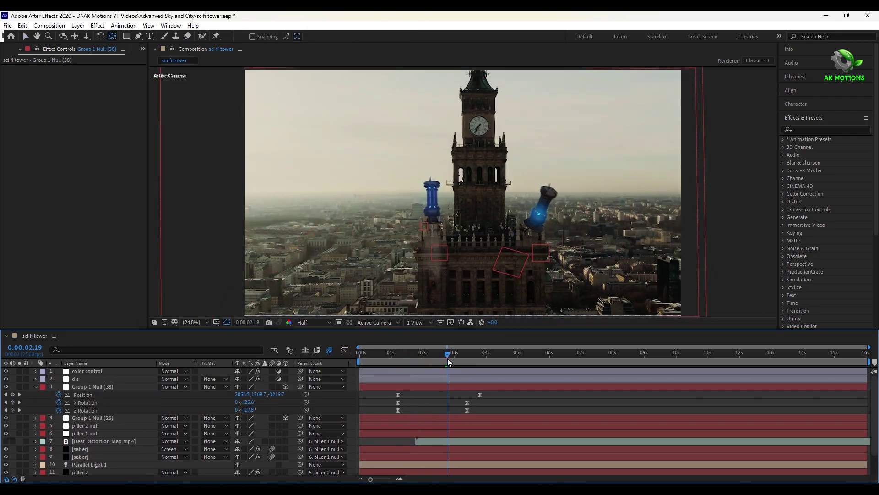
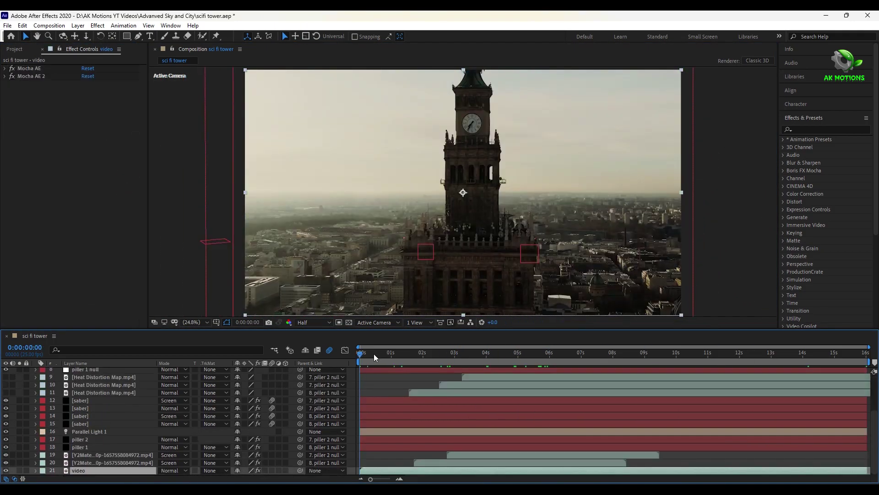
Scrub the timeline to about 2:21, where the pillars appear
left_click_drag(374, 354, 449, 359)
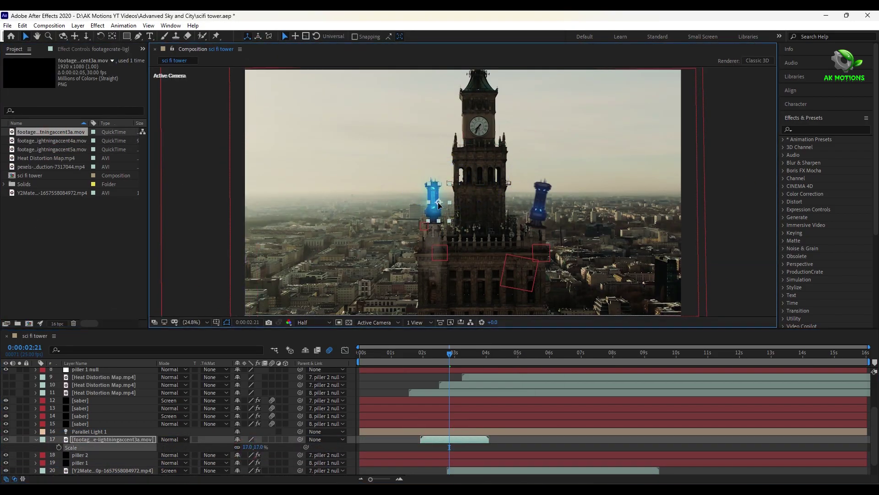
Parent the lightning layer to the first pillar's null and give it Glow
left_click_drag(300, 439, 95, 385)
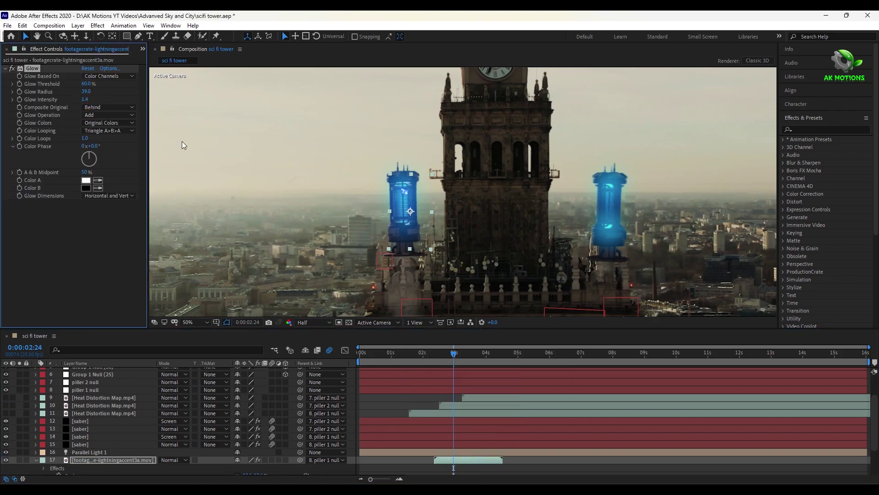
left_click(445, 354)
left_click_drag(445, 355, 466, 355)
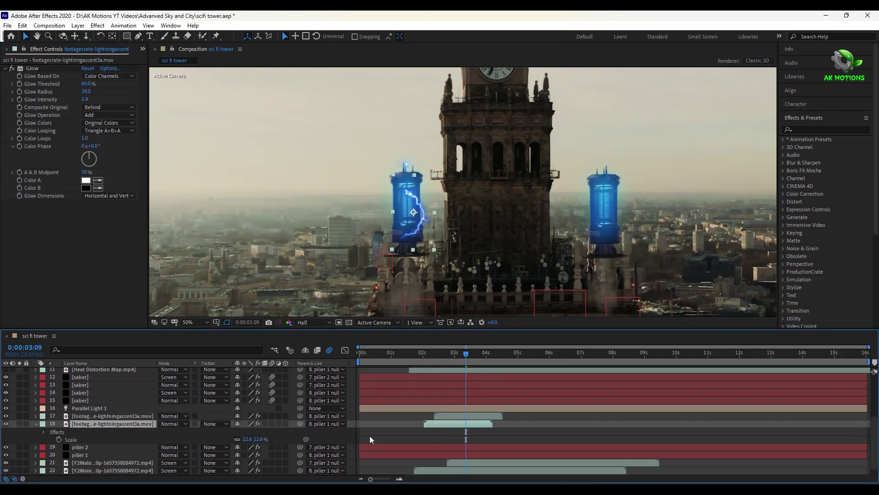
Place a lightning copy below the first pillar, flipped horizontally and vertically
left_click_drag(112, 424, 113, 459)
right_click(133, 440)
mouse_move(162, 214)
left_click(326, 292)
left_click_drag(408, 224, 379, 224)
right_click(109, 440)
left_click(257, 292)
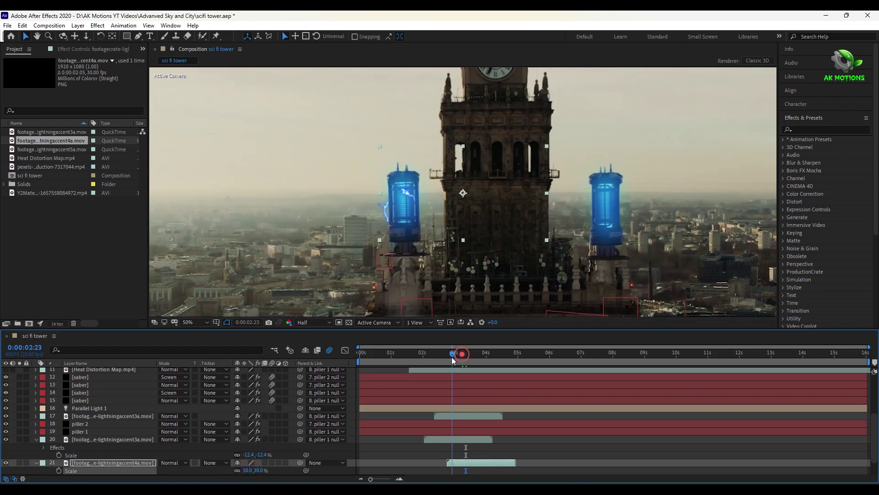
Apply Glow to the new lightning accent layer and parent it to a pillar null
left_click(465, 188)
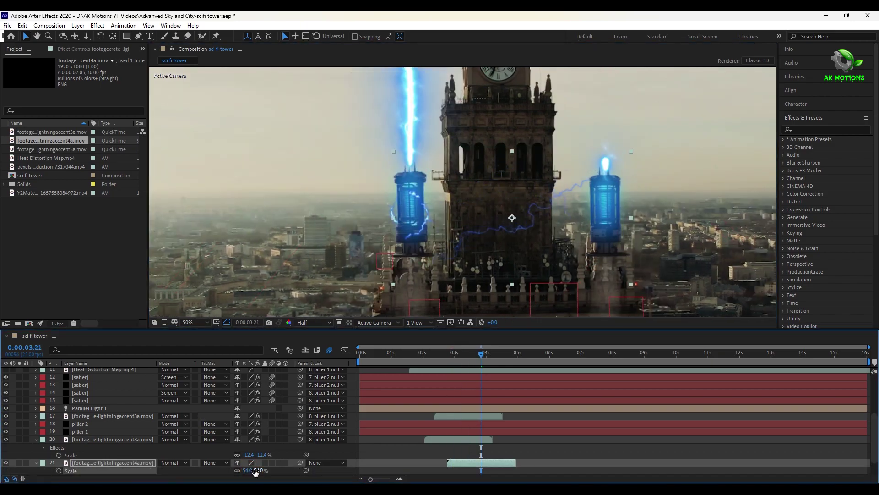
key("ctrl+space")
type("glow")
key("Return")
left_click(518, 289)
left_click_drag(300, 439, 97, 388)
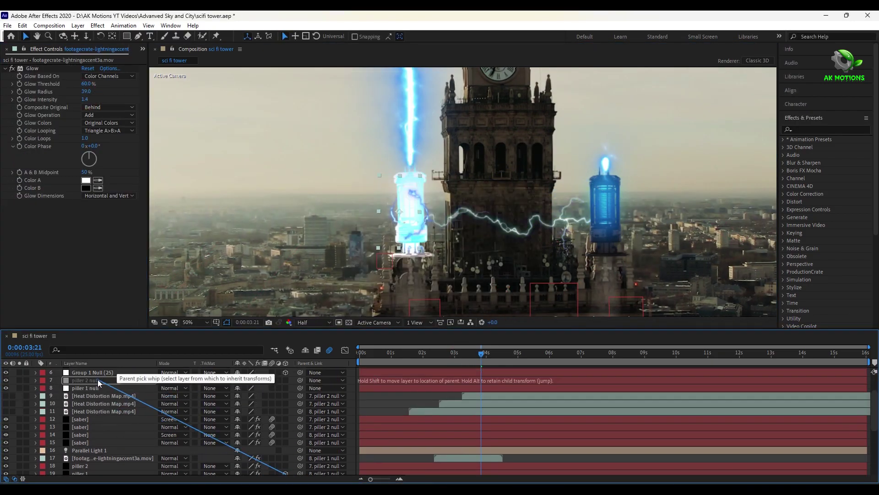
Scale the new lightning accent to 45% at around four seconds
scroll(467, 443, "down", 3)
left_click(81, 431)
left_click(106, 447)
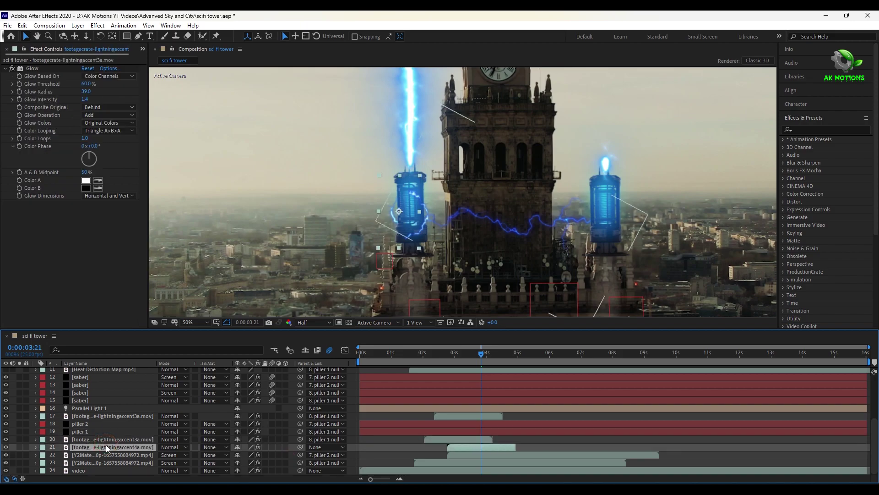
left_click(496, 353)
key("s")
left_click_drag(241, 455, 274, 460)
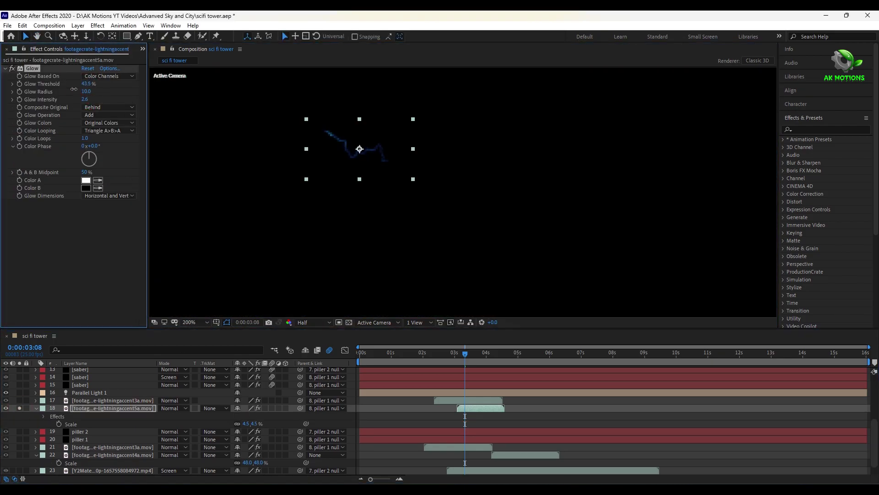
Check the spark on a later frame, then return to the spark clip's start
left_click_drag(465, 365, 471, 365)
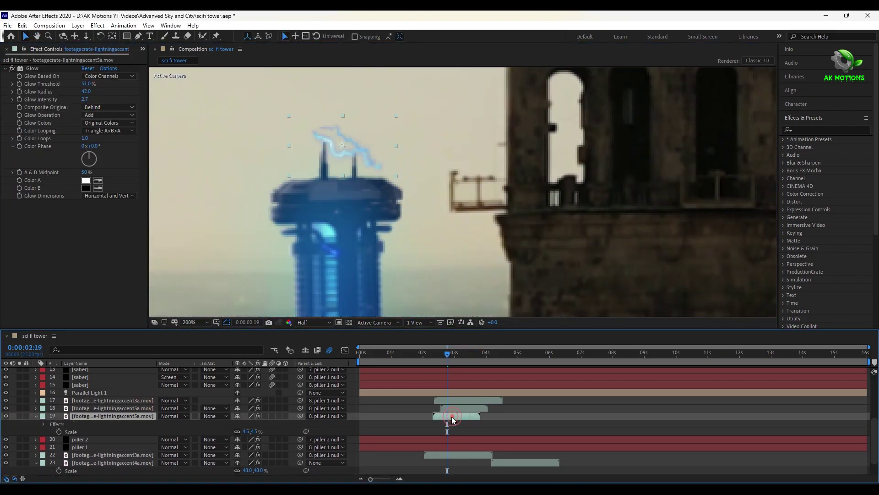
key("s")
left_click(251, 424)
type("3")
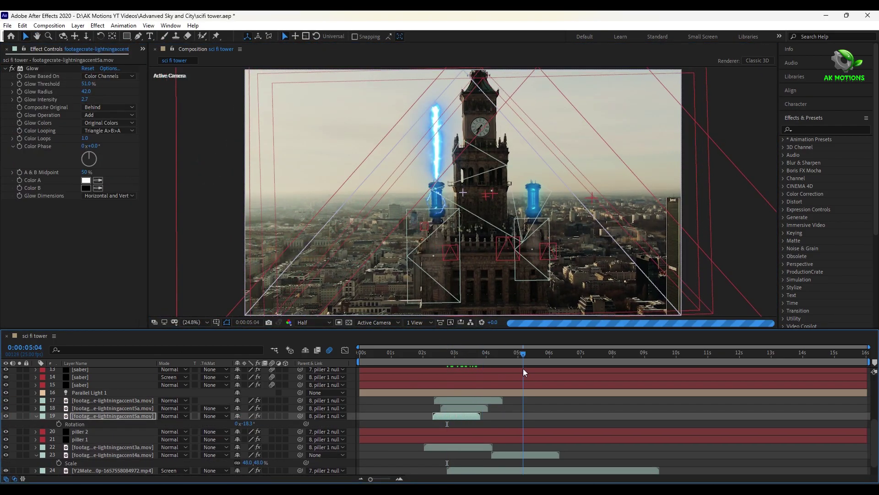
Stop the preview, adjust the saber beam's End Size, and select another lightning accent layer
key("space")
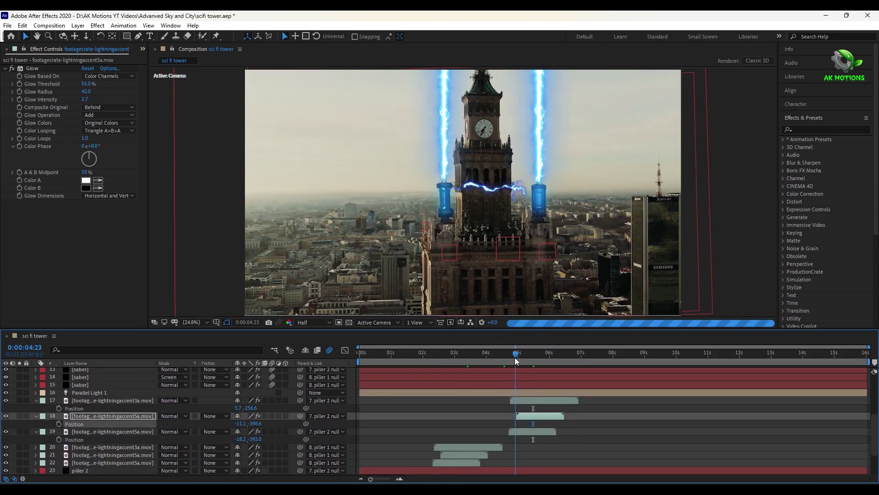
left_click(482, 360)
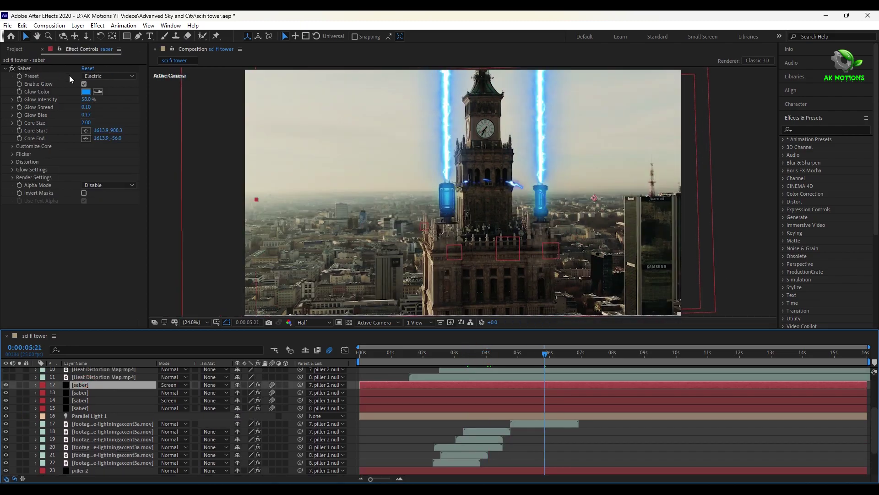
left_click(85, 200)
left_click(552, 355)
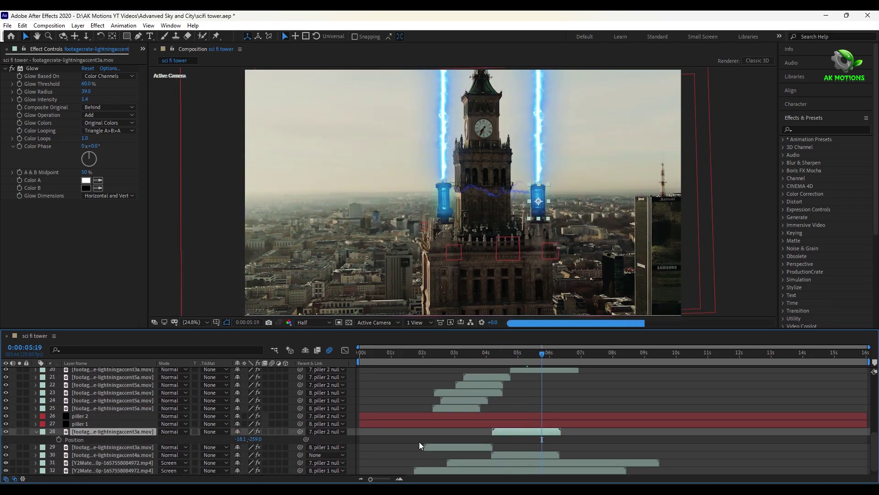
left_click(532, 457)
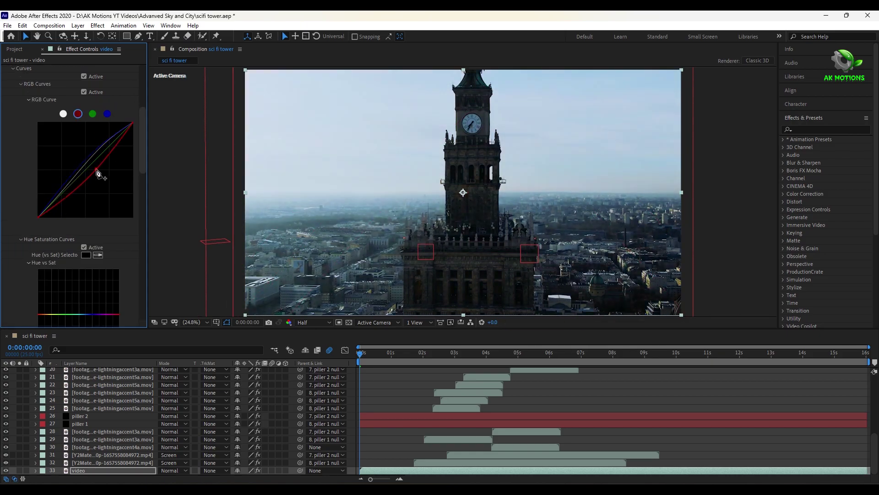
Bend the RGB curve for a cooler grade, then select the saber layers for Glow
left_click_drag(86, 294, 105, 296)
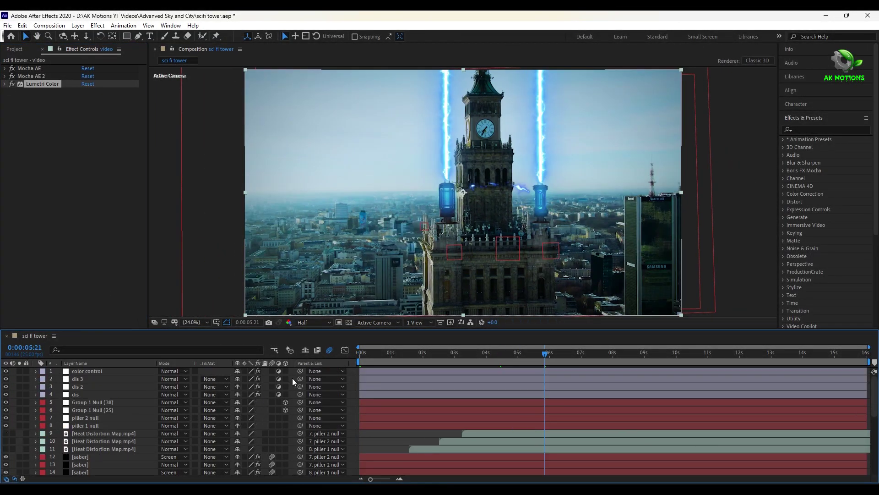
left_click(110, 371)
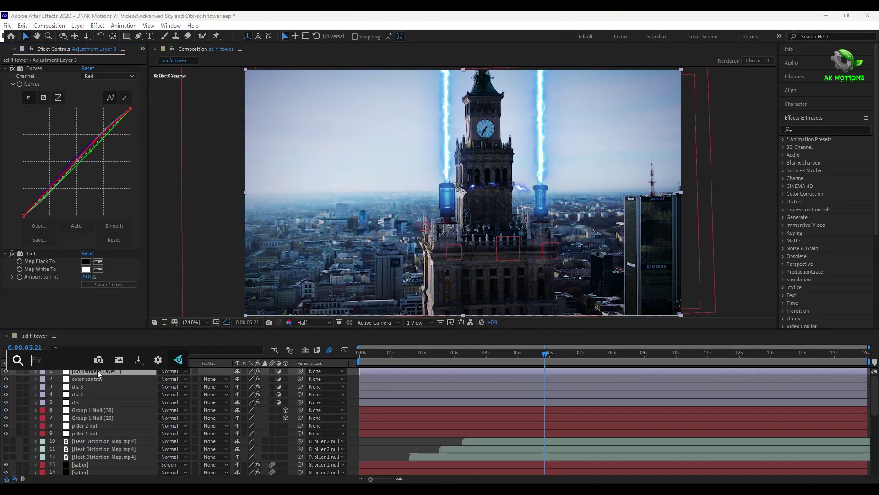
left_click(90, 418)
left_click(92, 425)
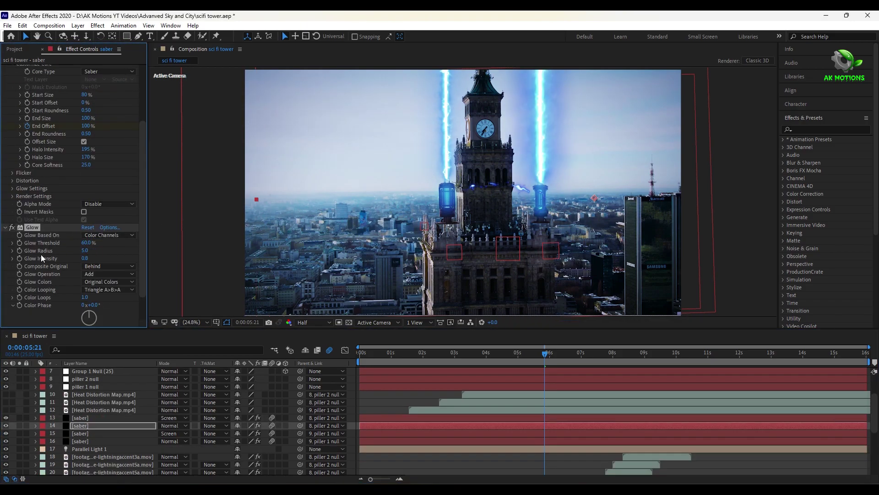